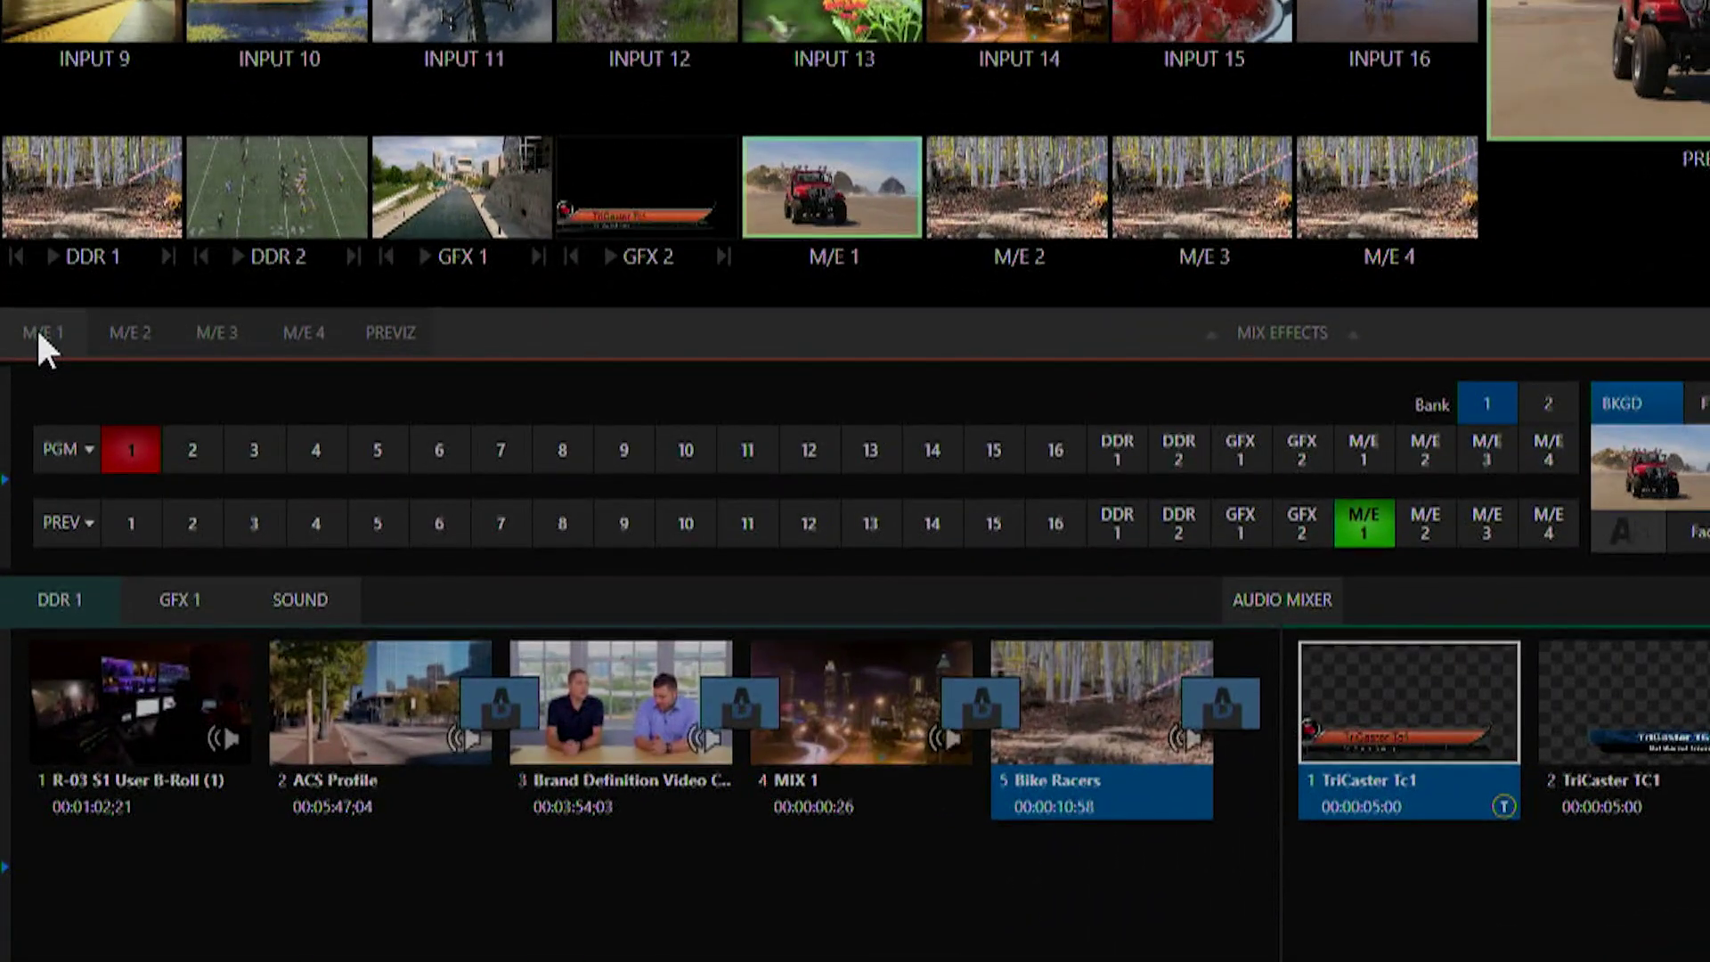
Step: Show M/E 1's A and B source rows above the main switcher
left_click(40, 335)
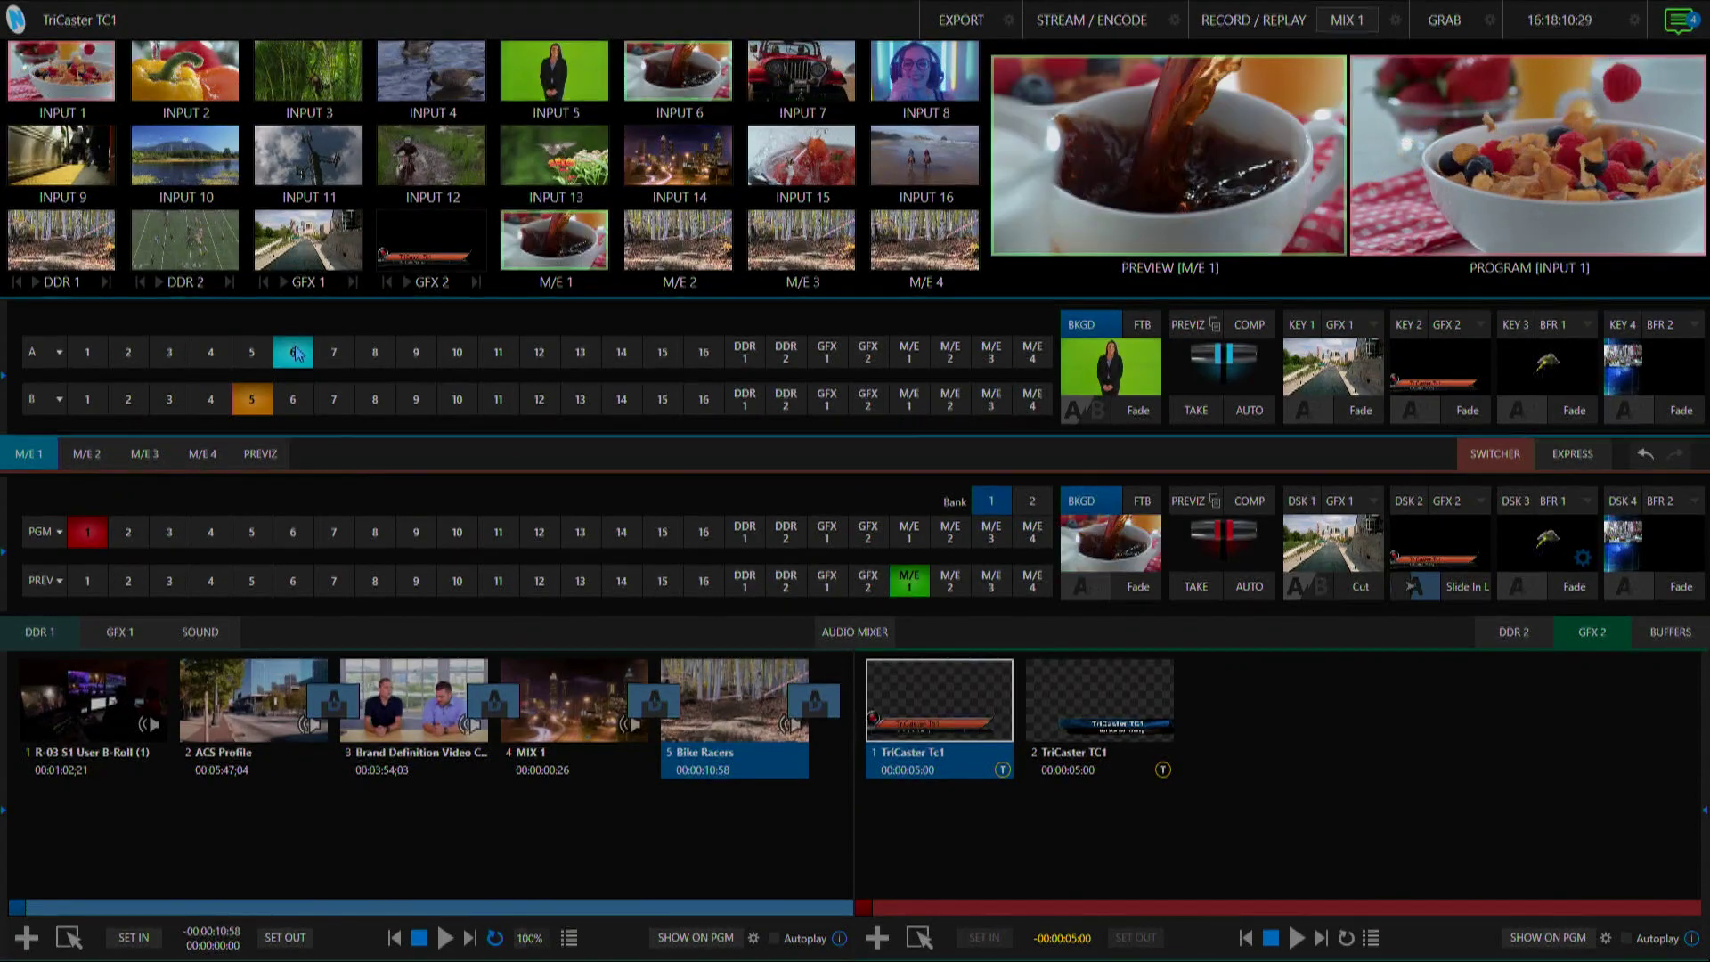
Step: Try Inputs 7 and 8 as M/E 1's A source, settling on Input 6
left_click(334, 353)
left_click(375, 353)
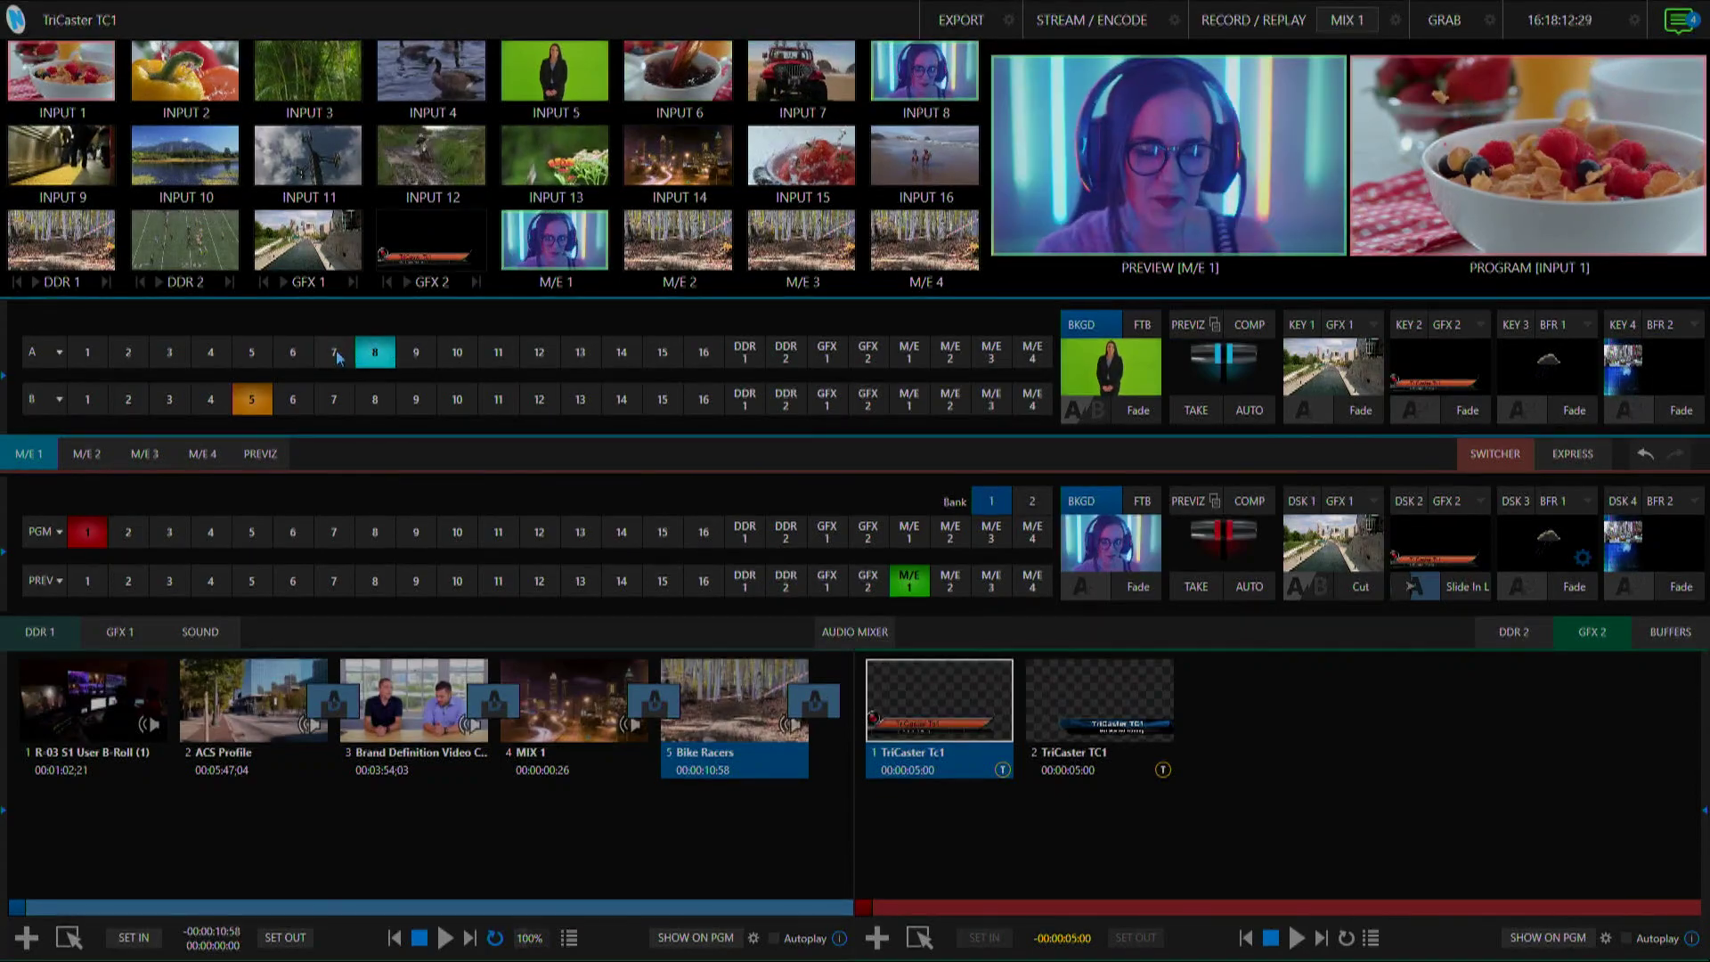
left_click(334, 353)
left_click(293, 354)
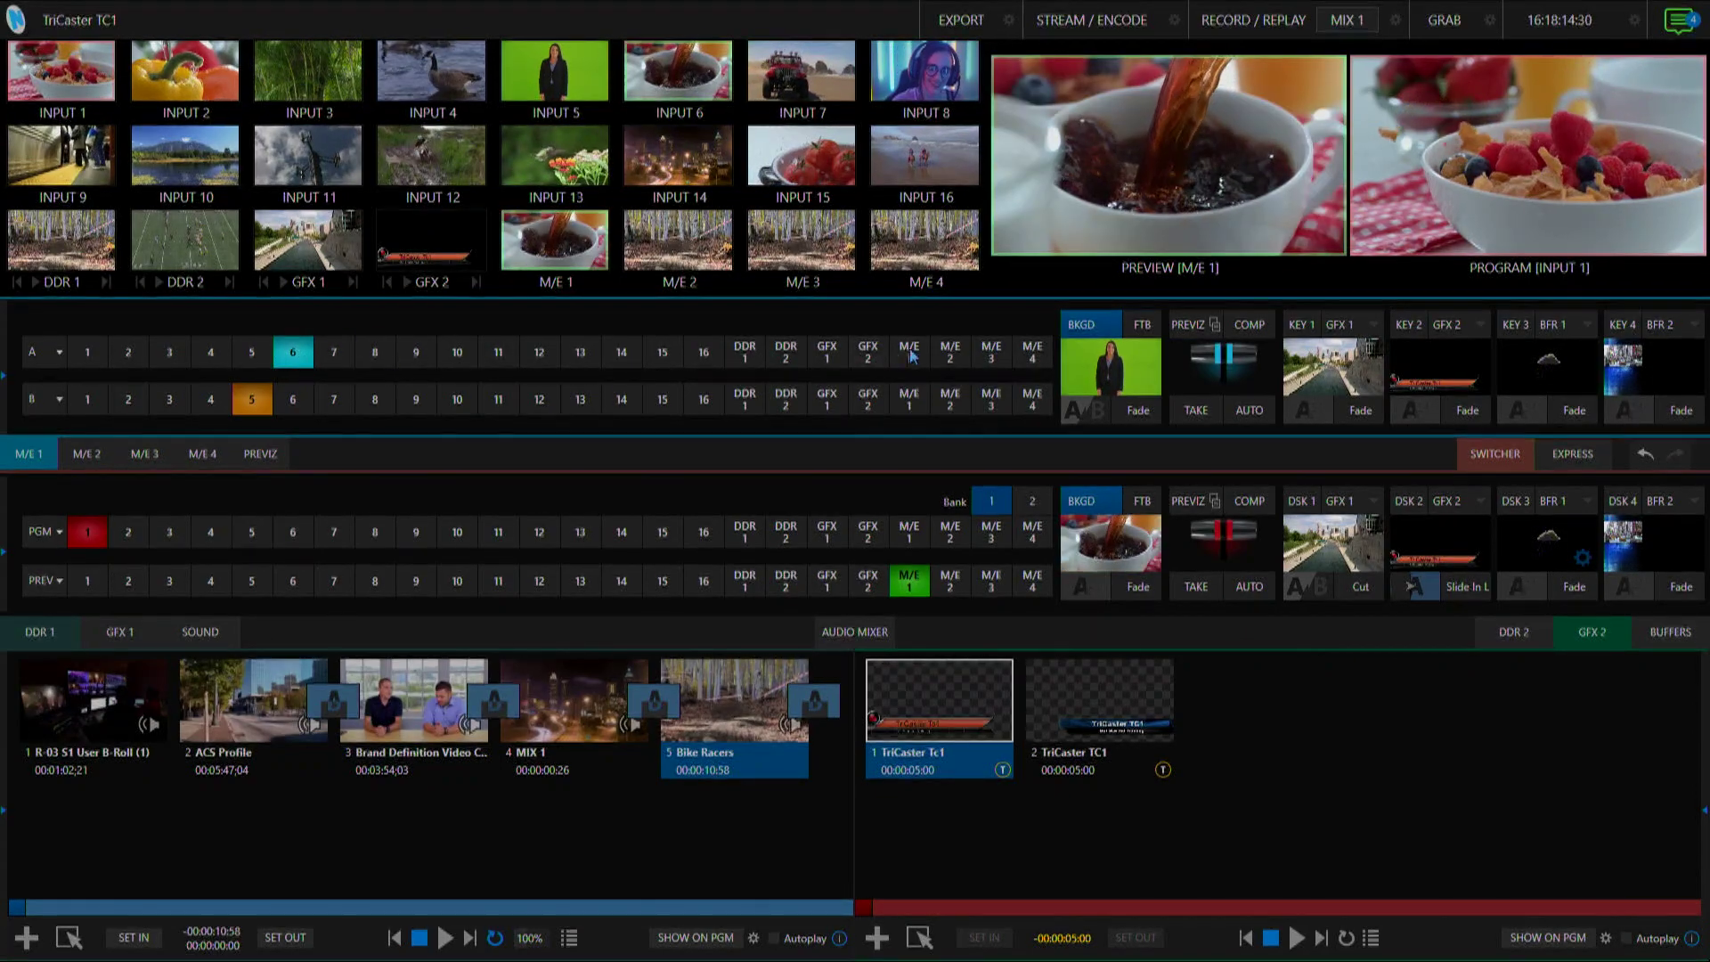
Step: Auto-transition M/E 1 to the green-screen presenter and fade the KEY 2 lower-third in and out
left_click(1247, 408)
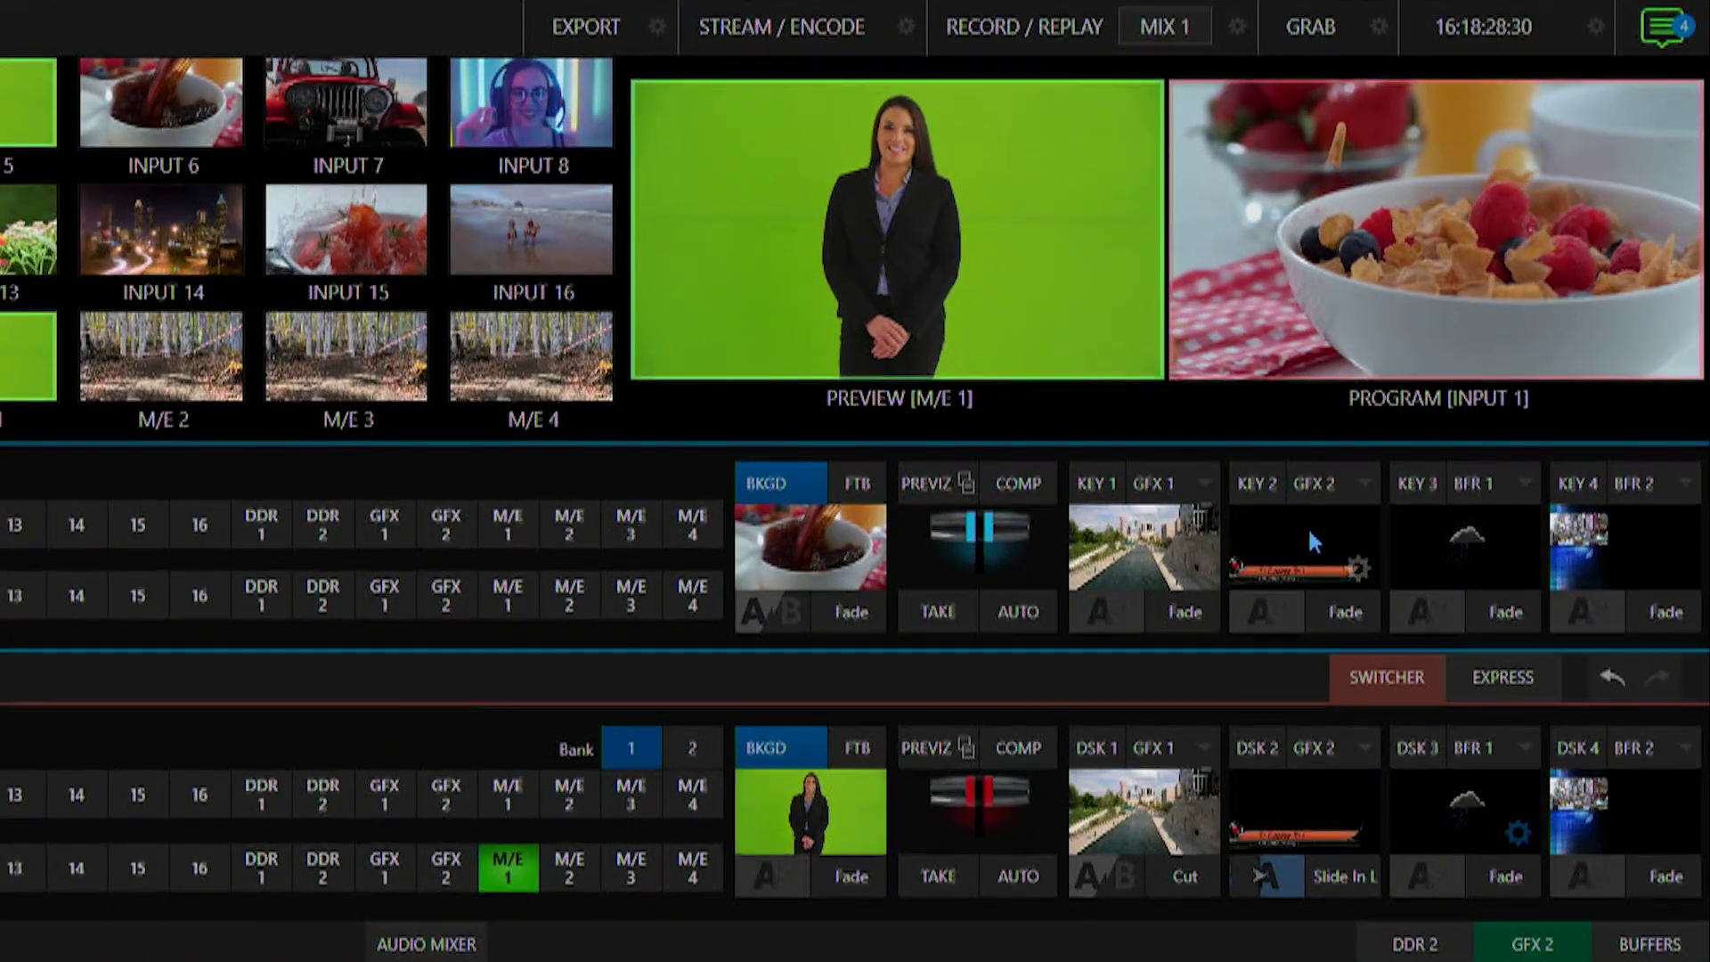
left_click(1305, 528)
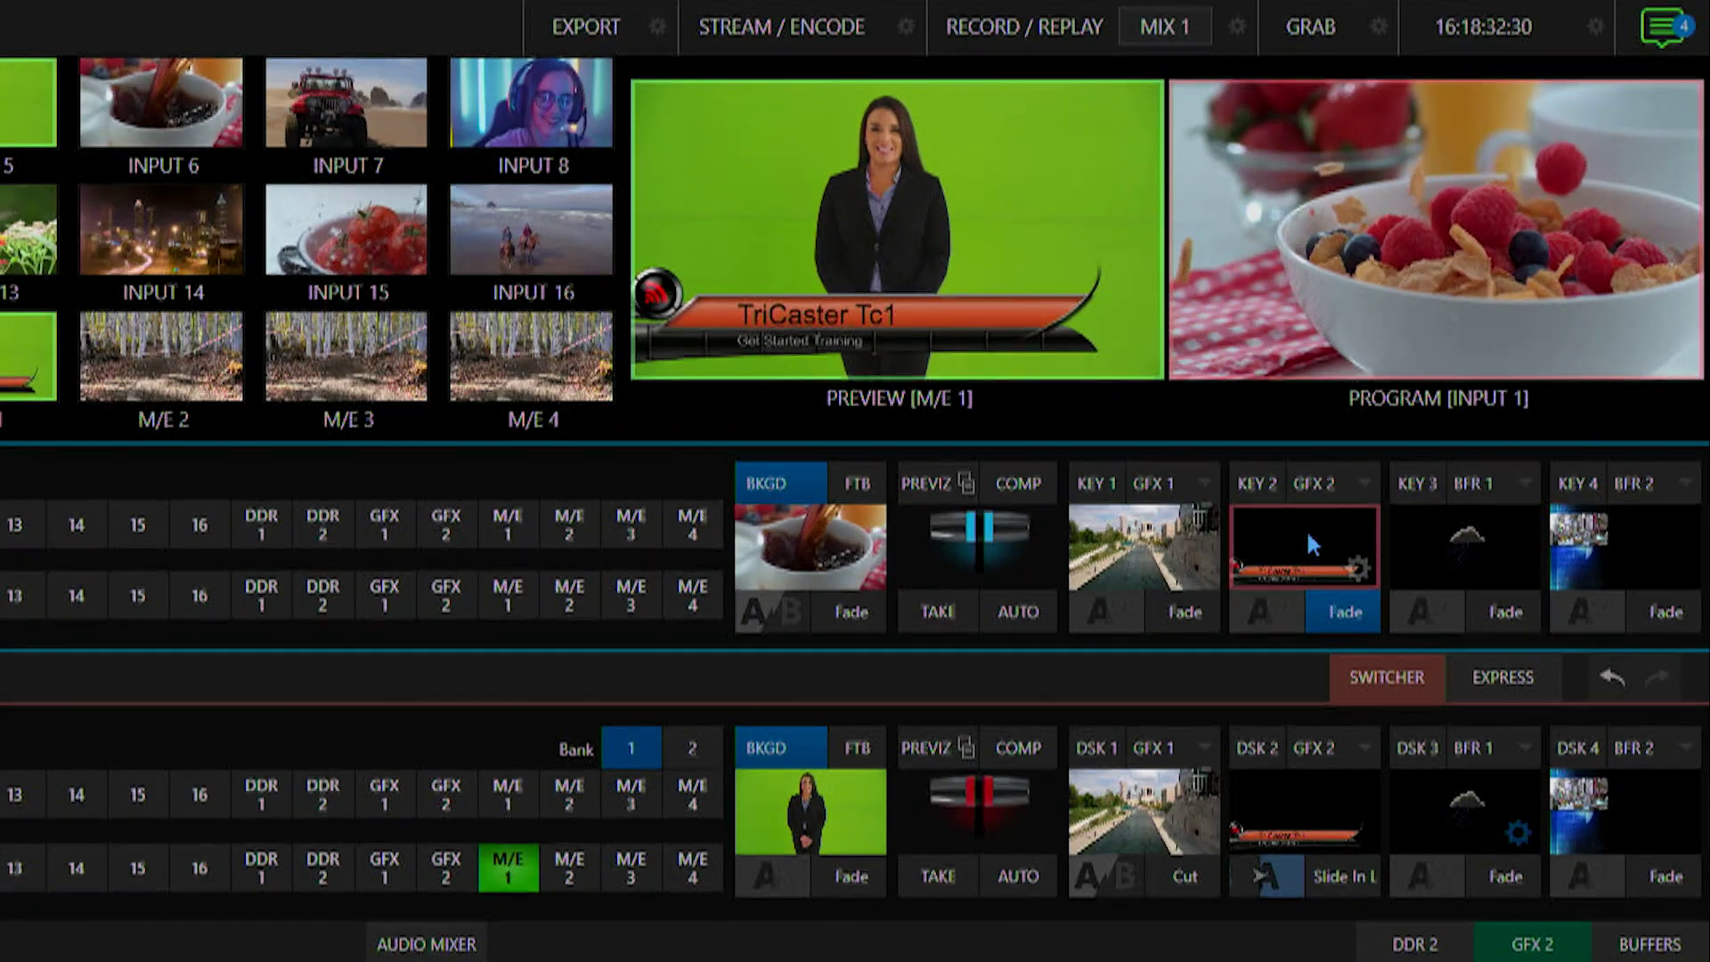
left_click(1313, 543)
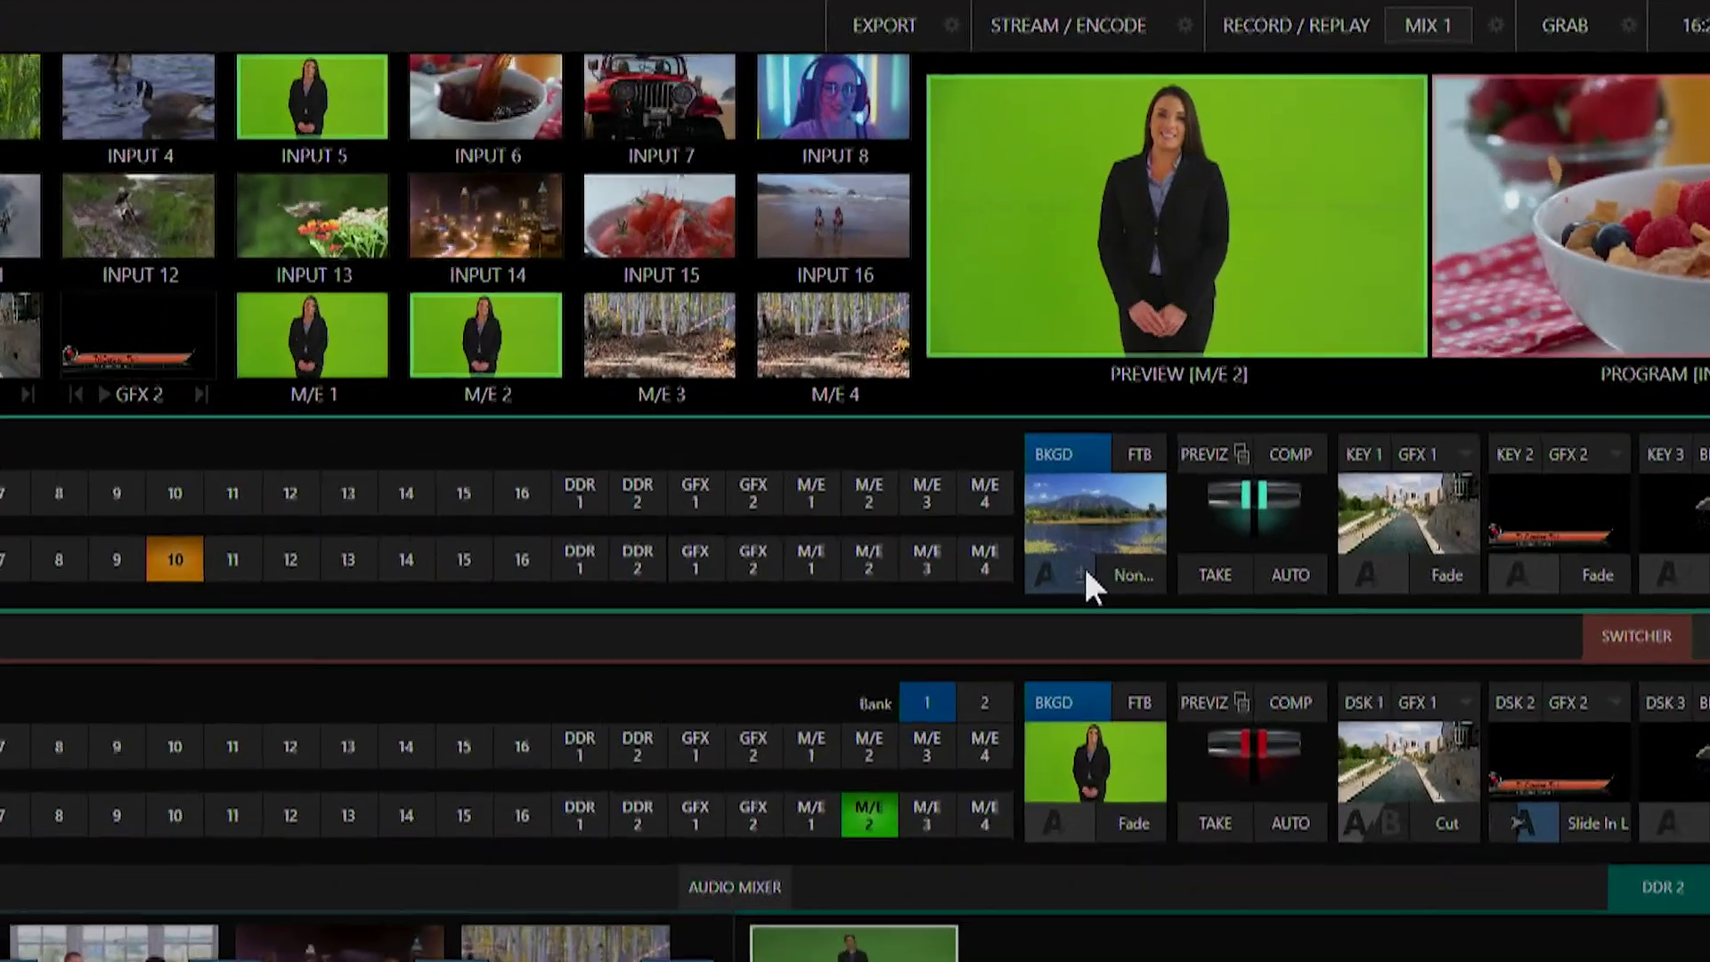
Step: Browse the Arena Report, Boardroom and City Hall LiveSets, then load Default's 2 Layer set on M/E 2
left_click(1097, 472)
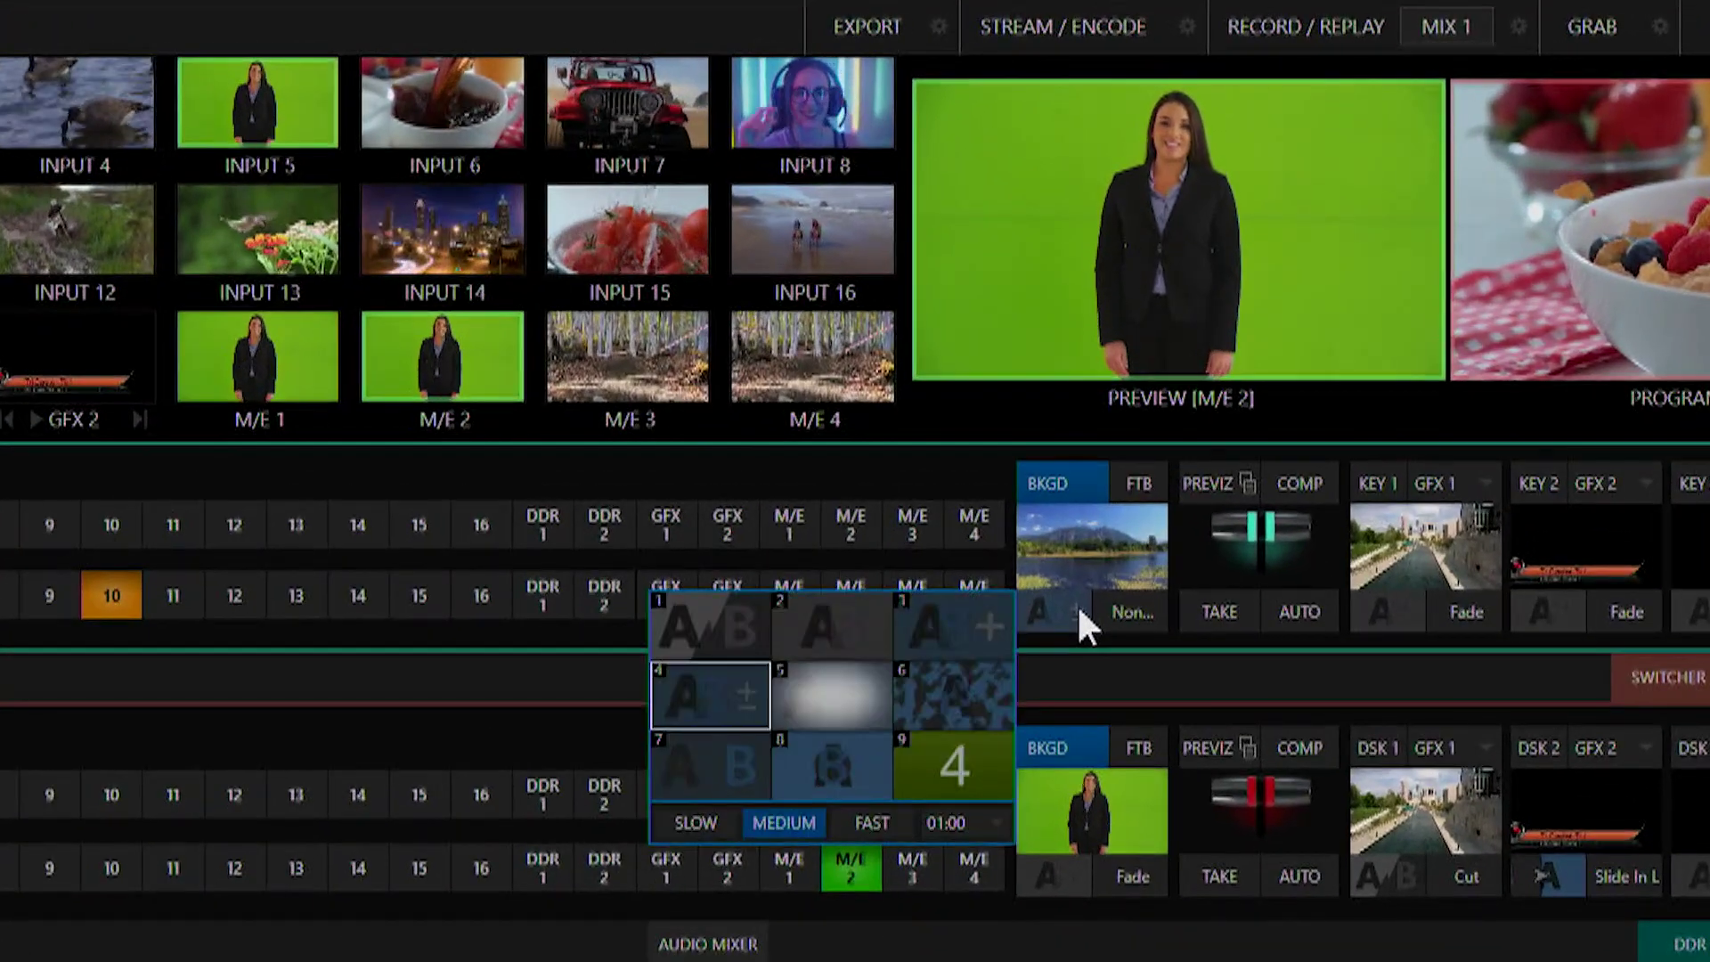
left_click(750, 666)
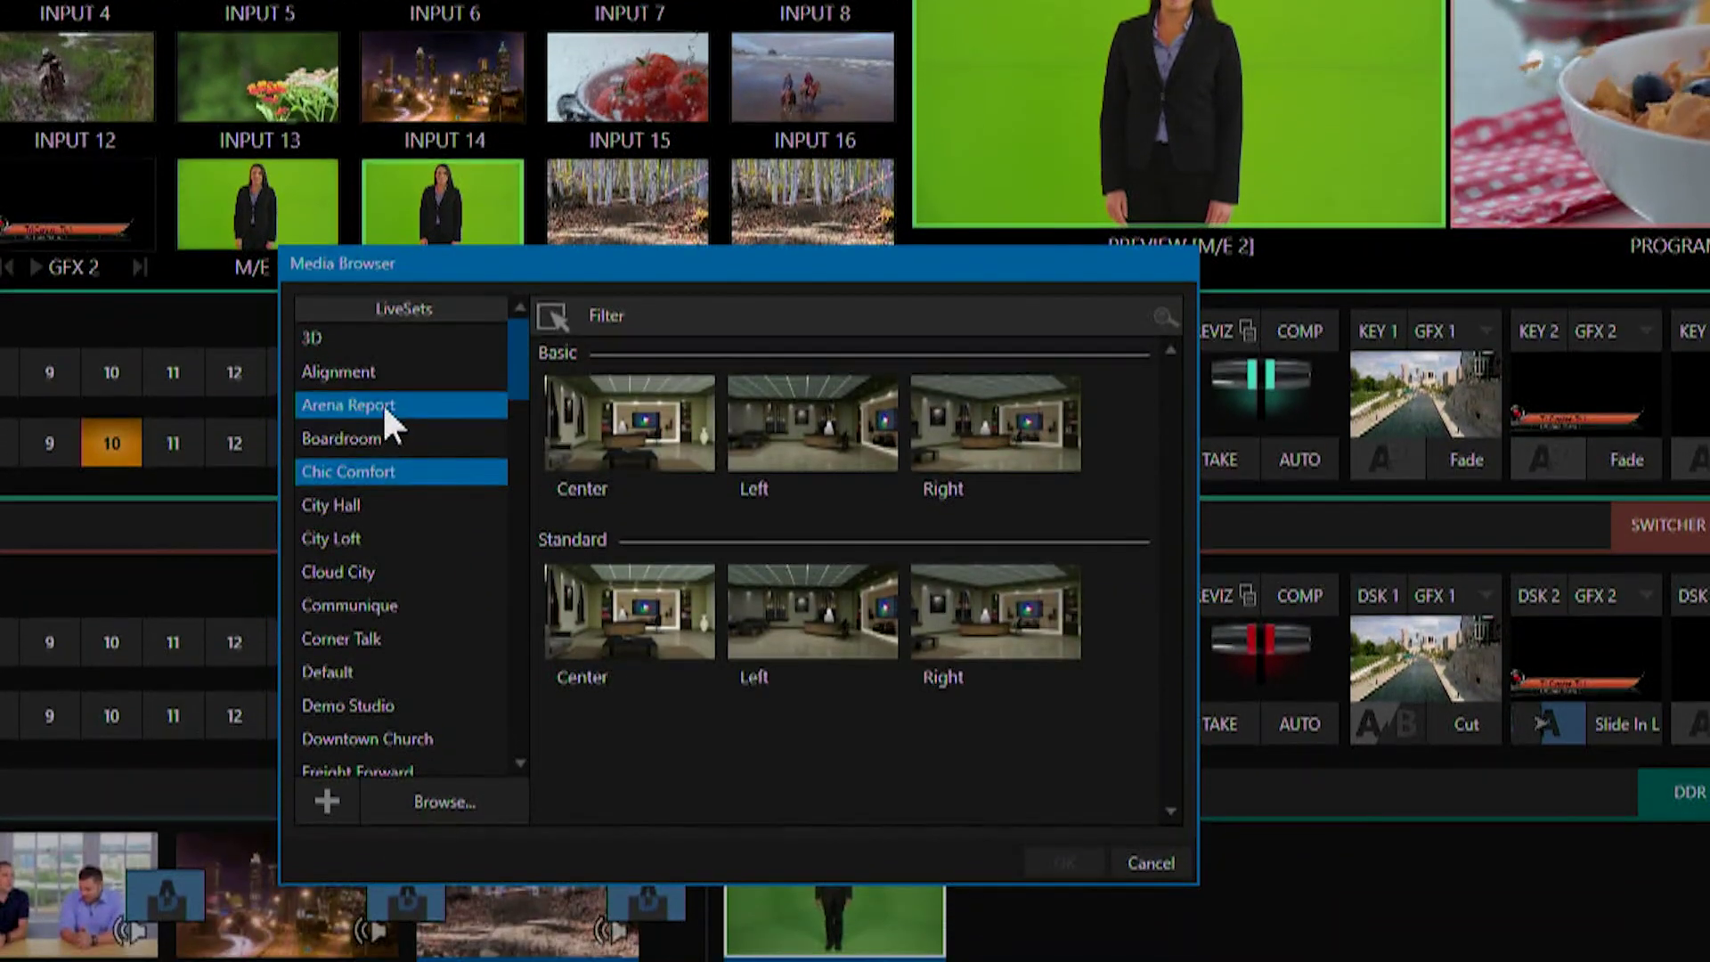
left_click(383, 529)
left_click(388, 433)
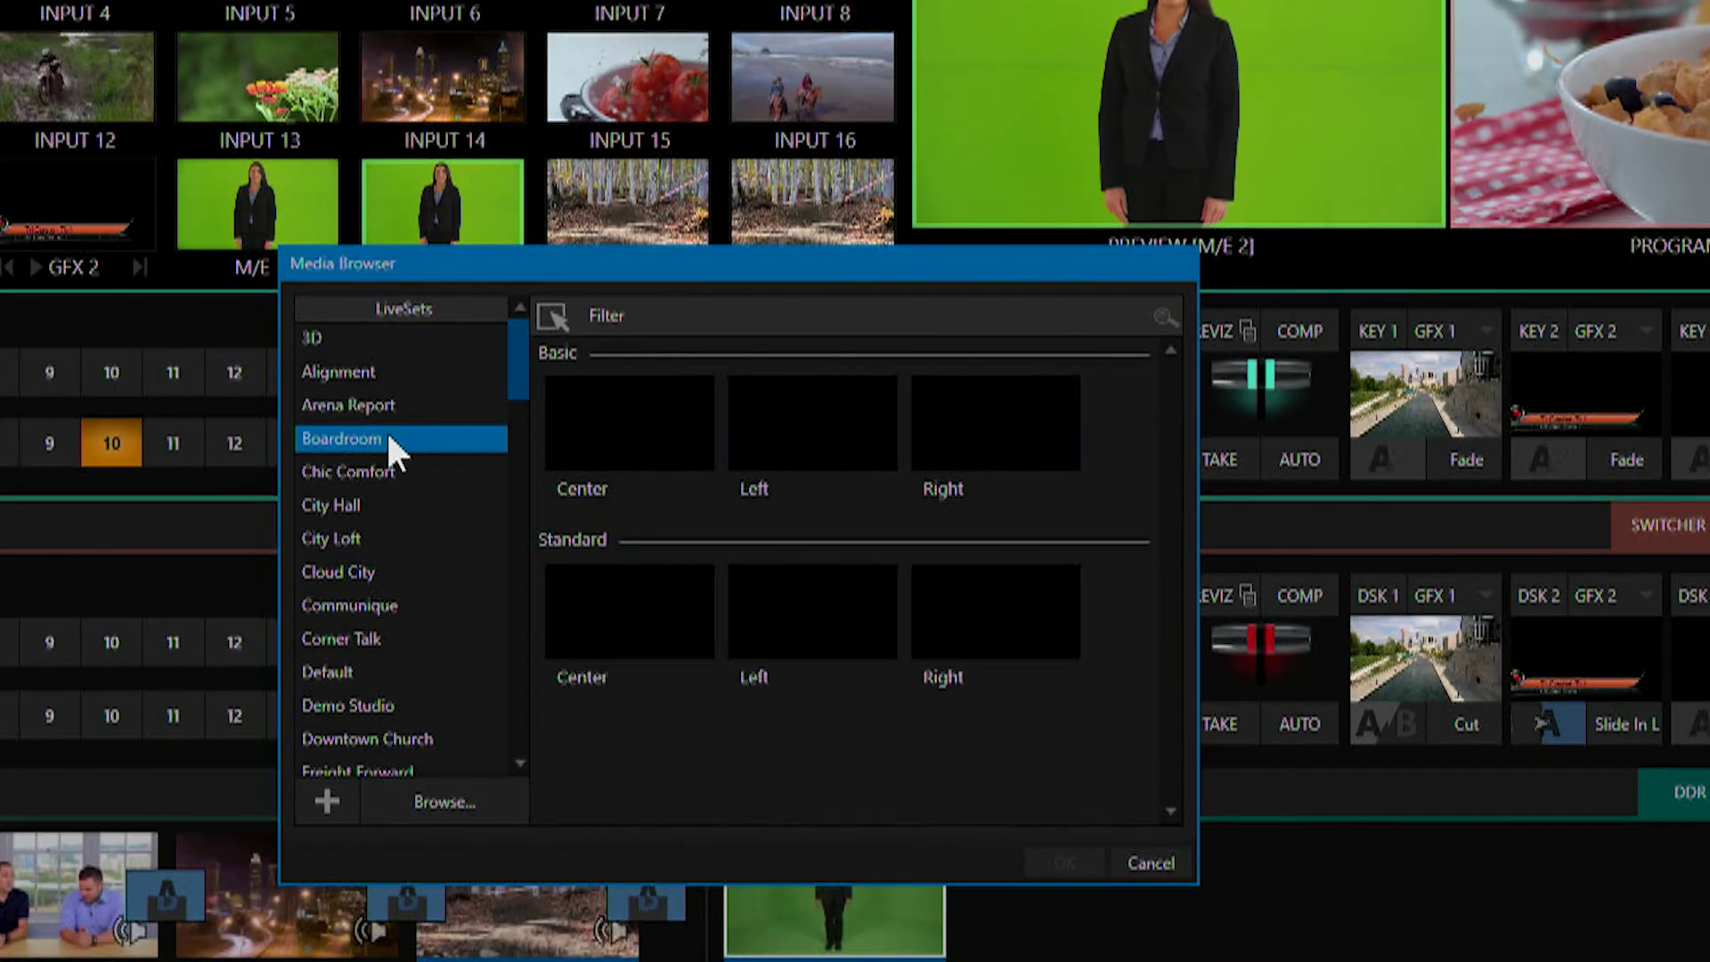
left_click(393, 510)
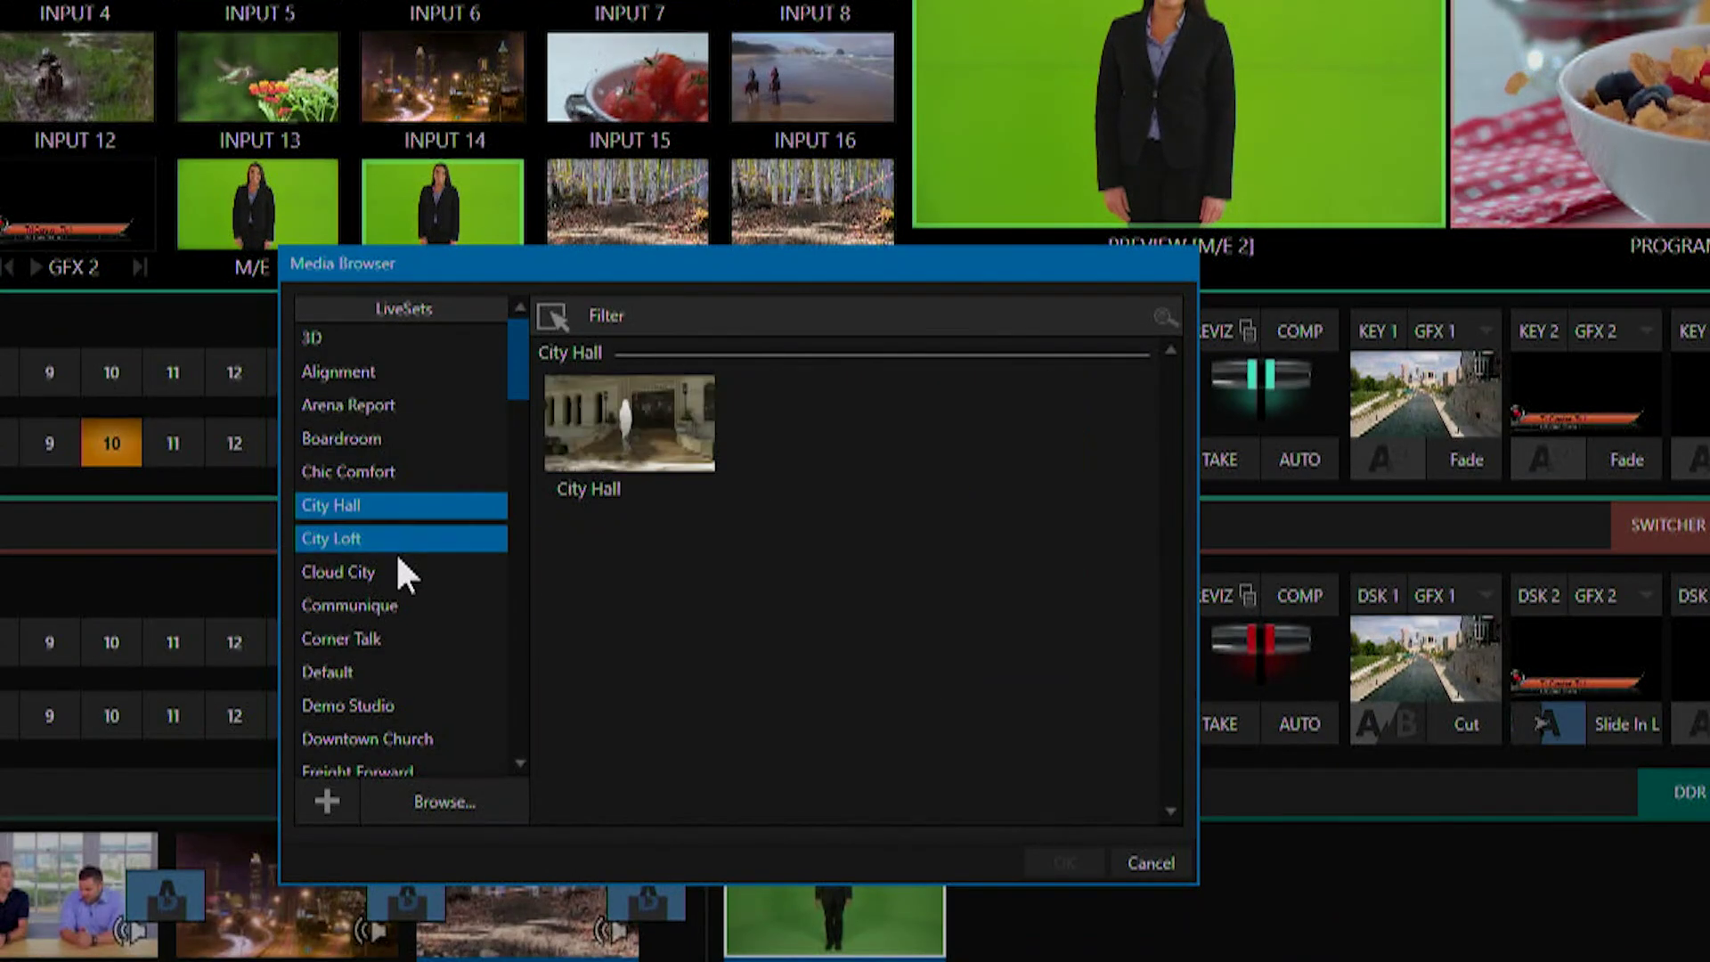
left_click(398, 664)
left_click(585, 456)
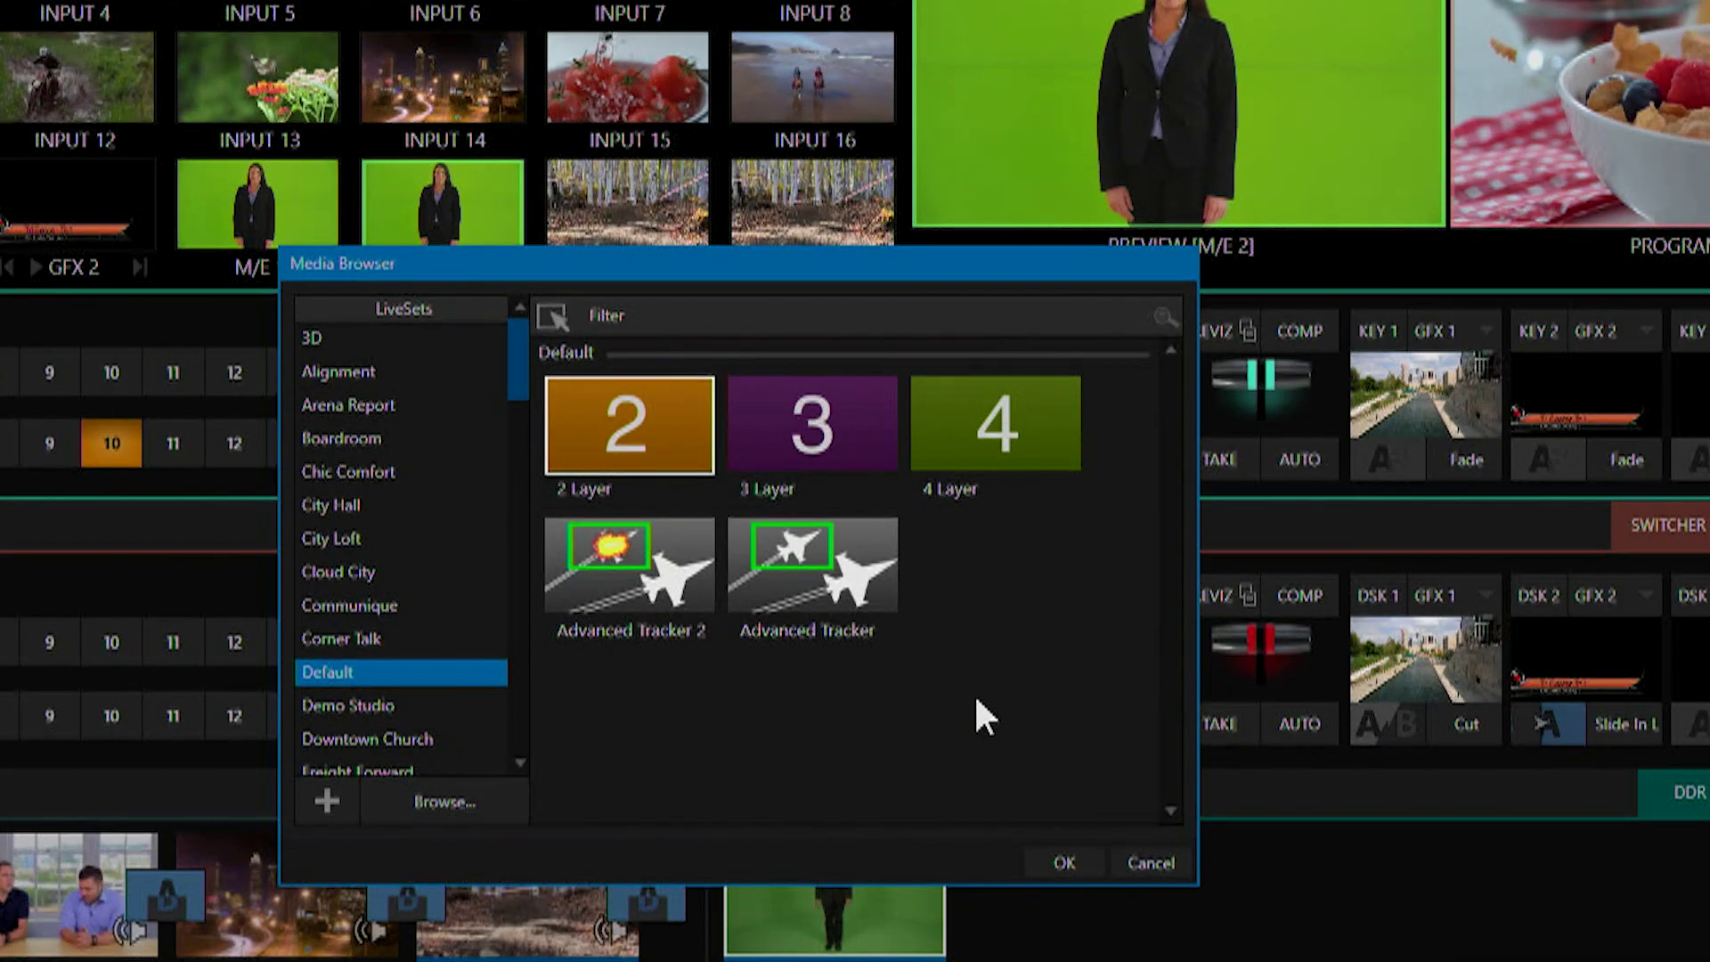
left_click(1062, 862)
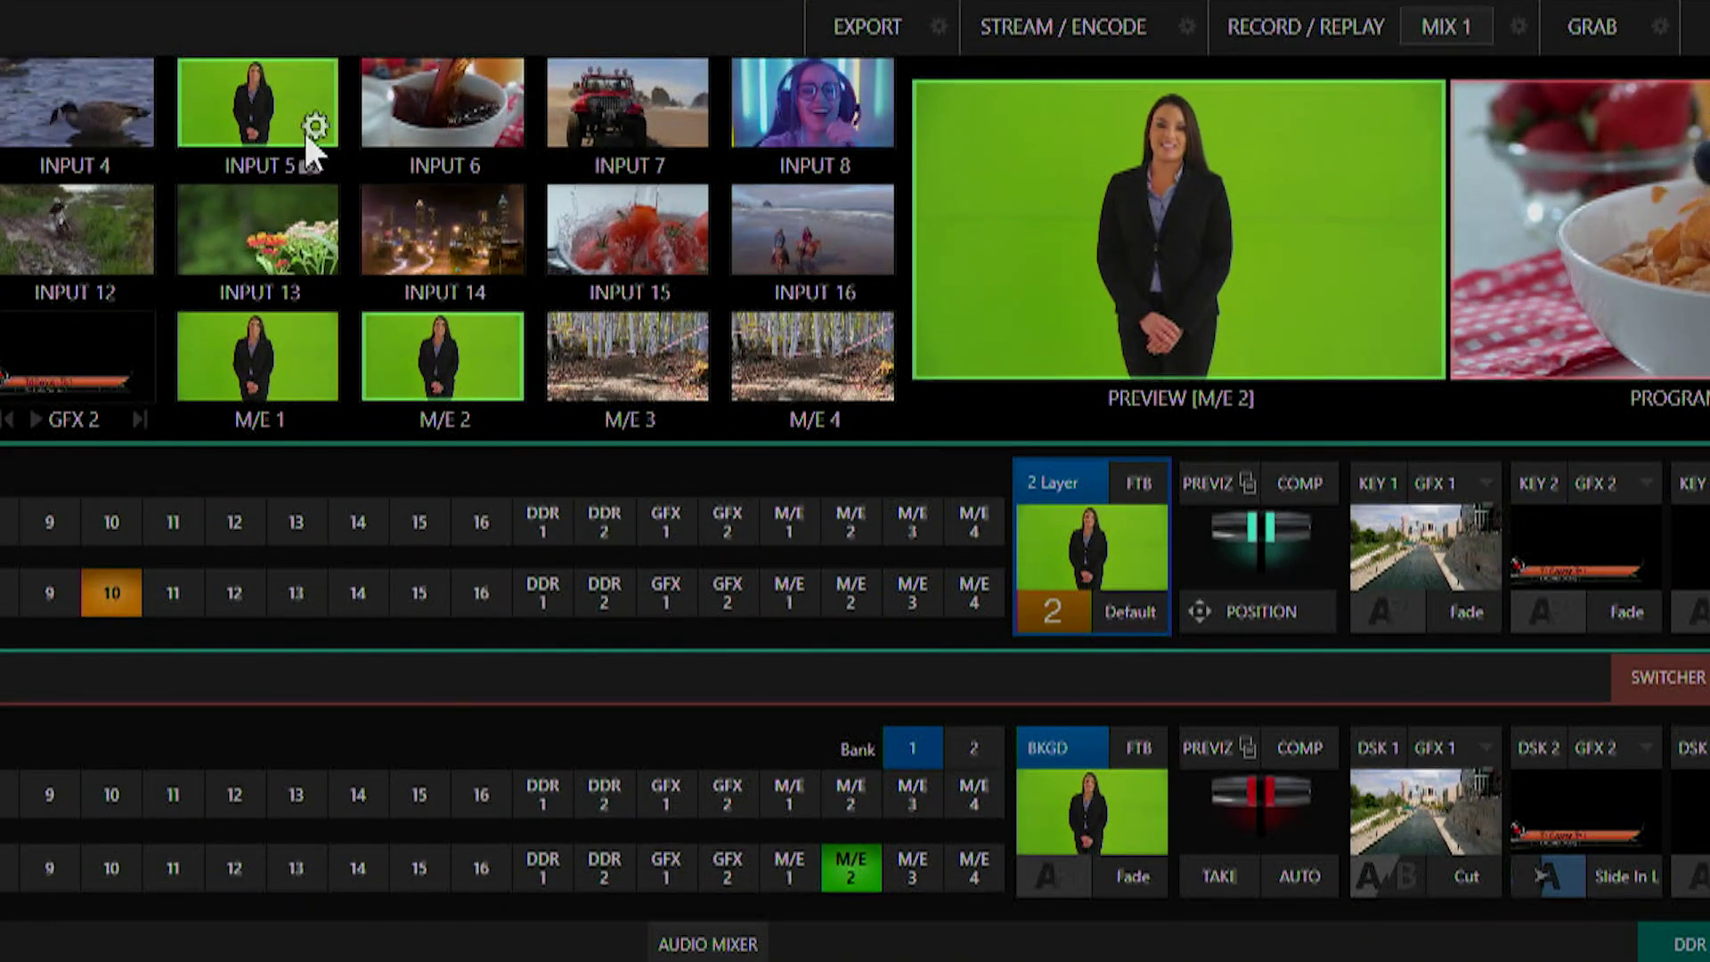
Step: Turn on LiveMatte for Input 5 and sample its green screen colour to key it out
left_click(314, 125)
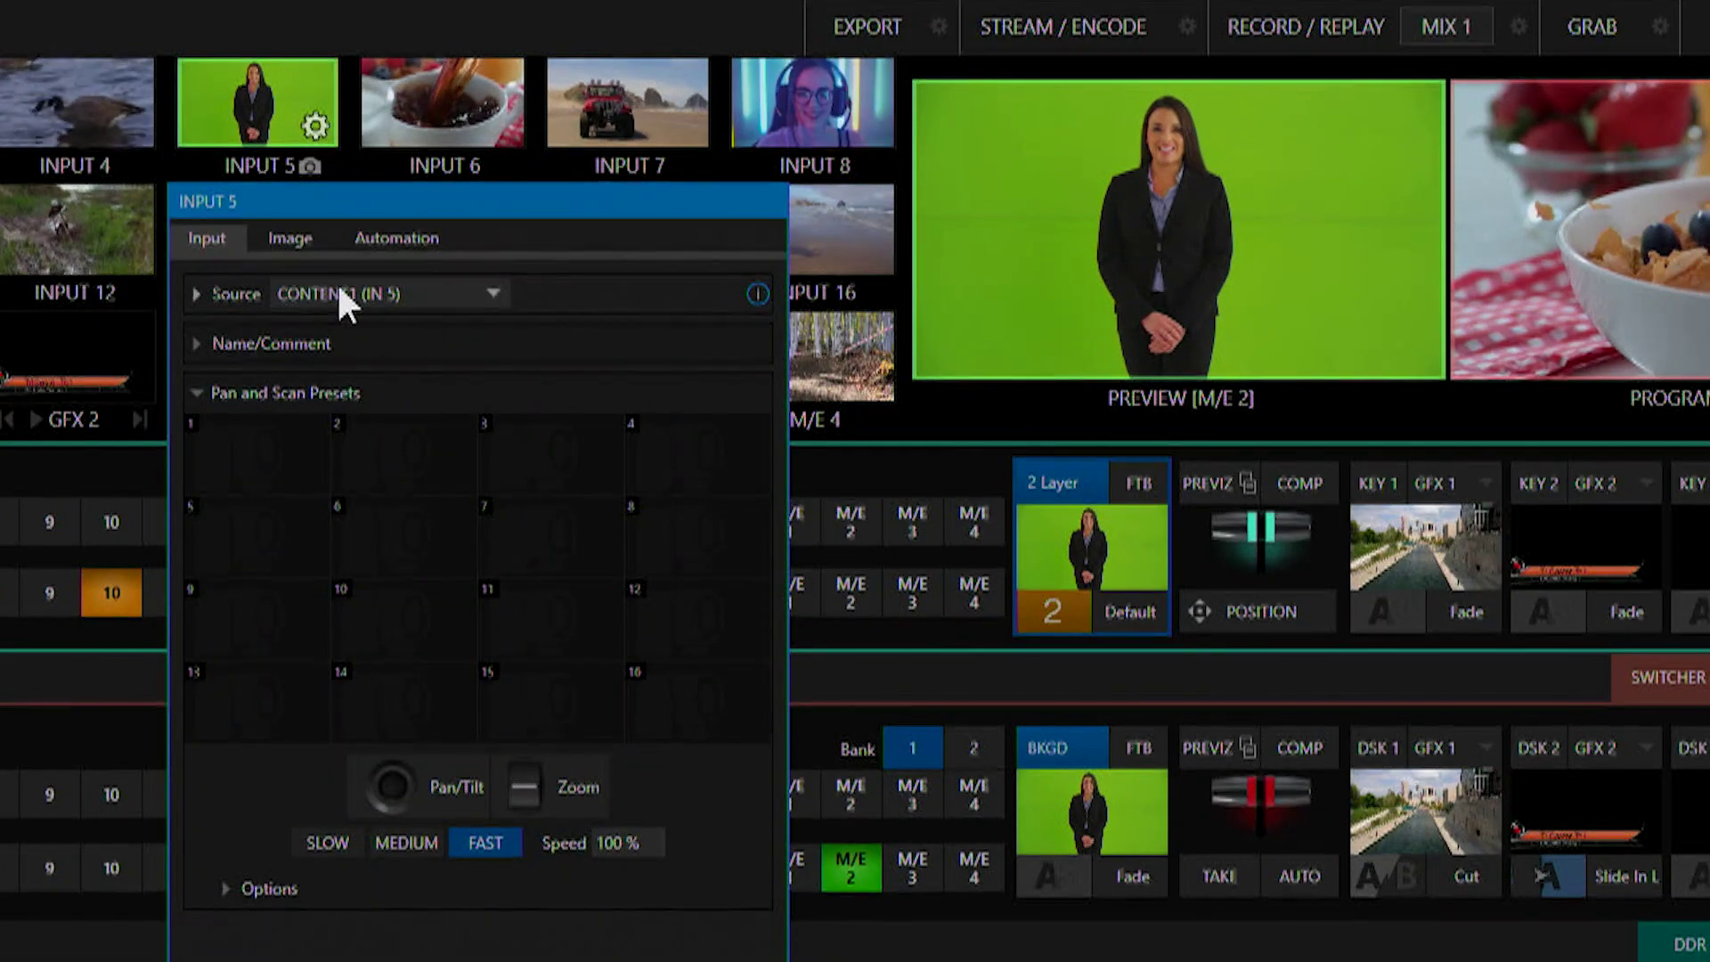
left_click(294, 238)
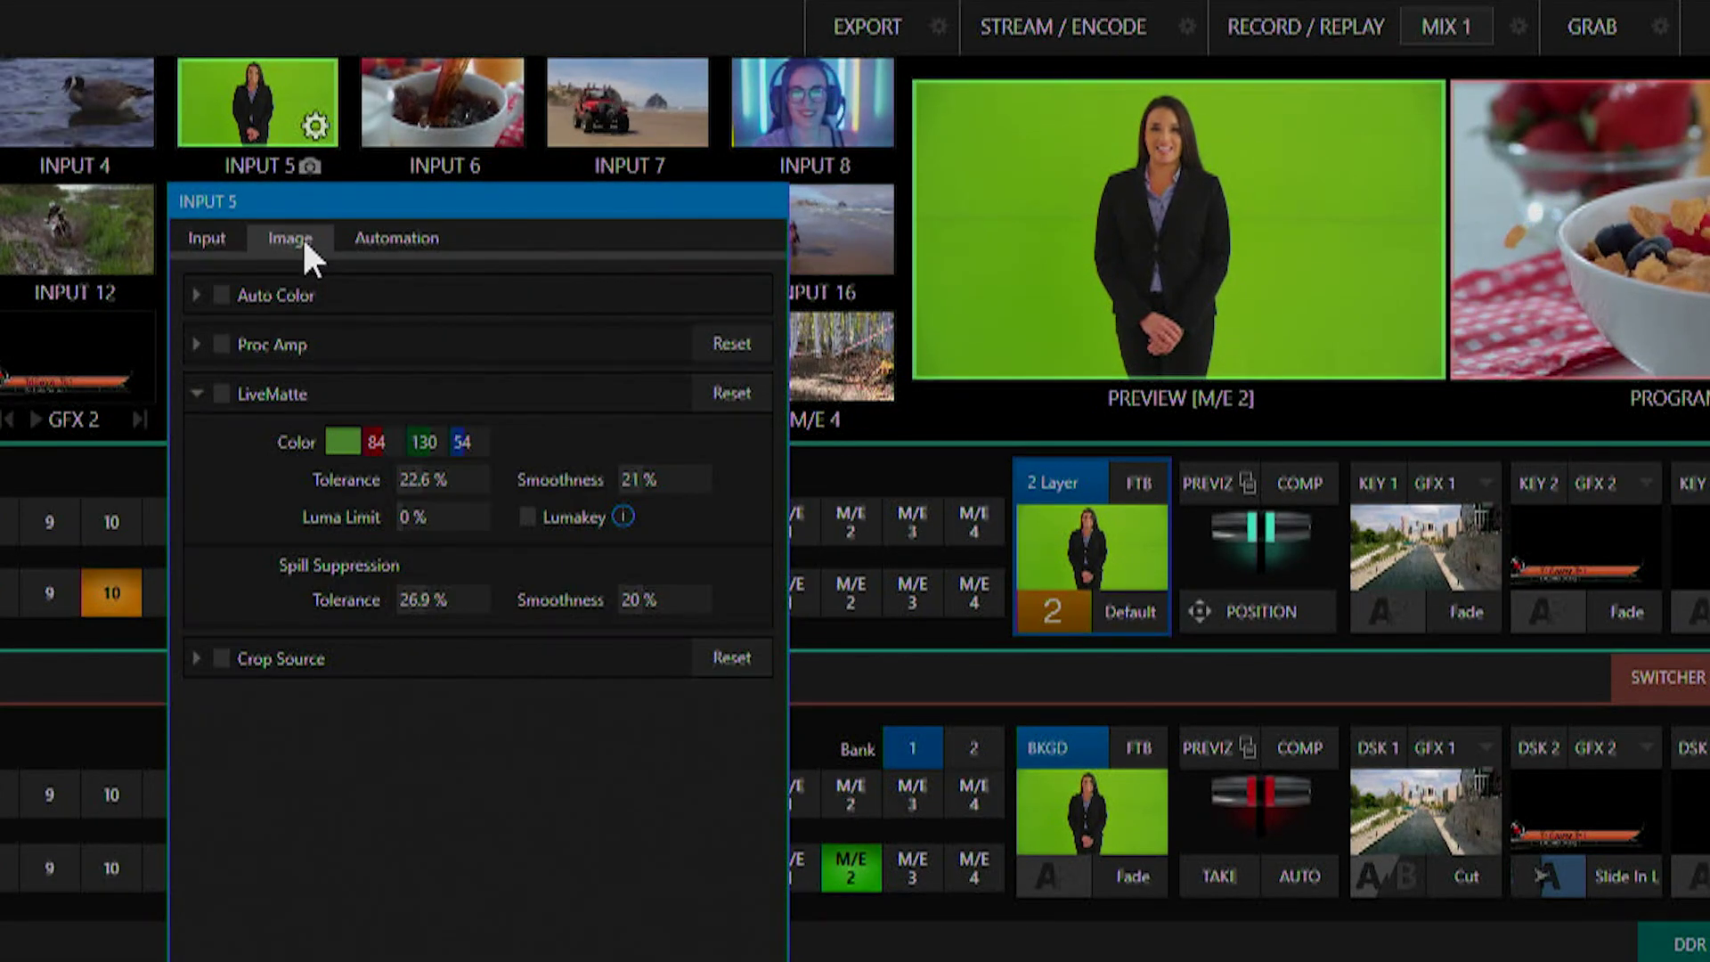
left_click(222, 392)
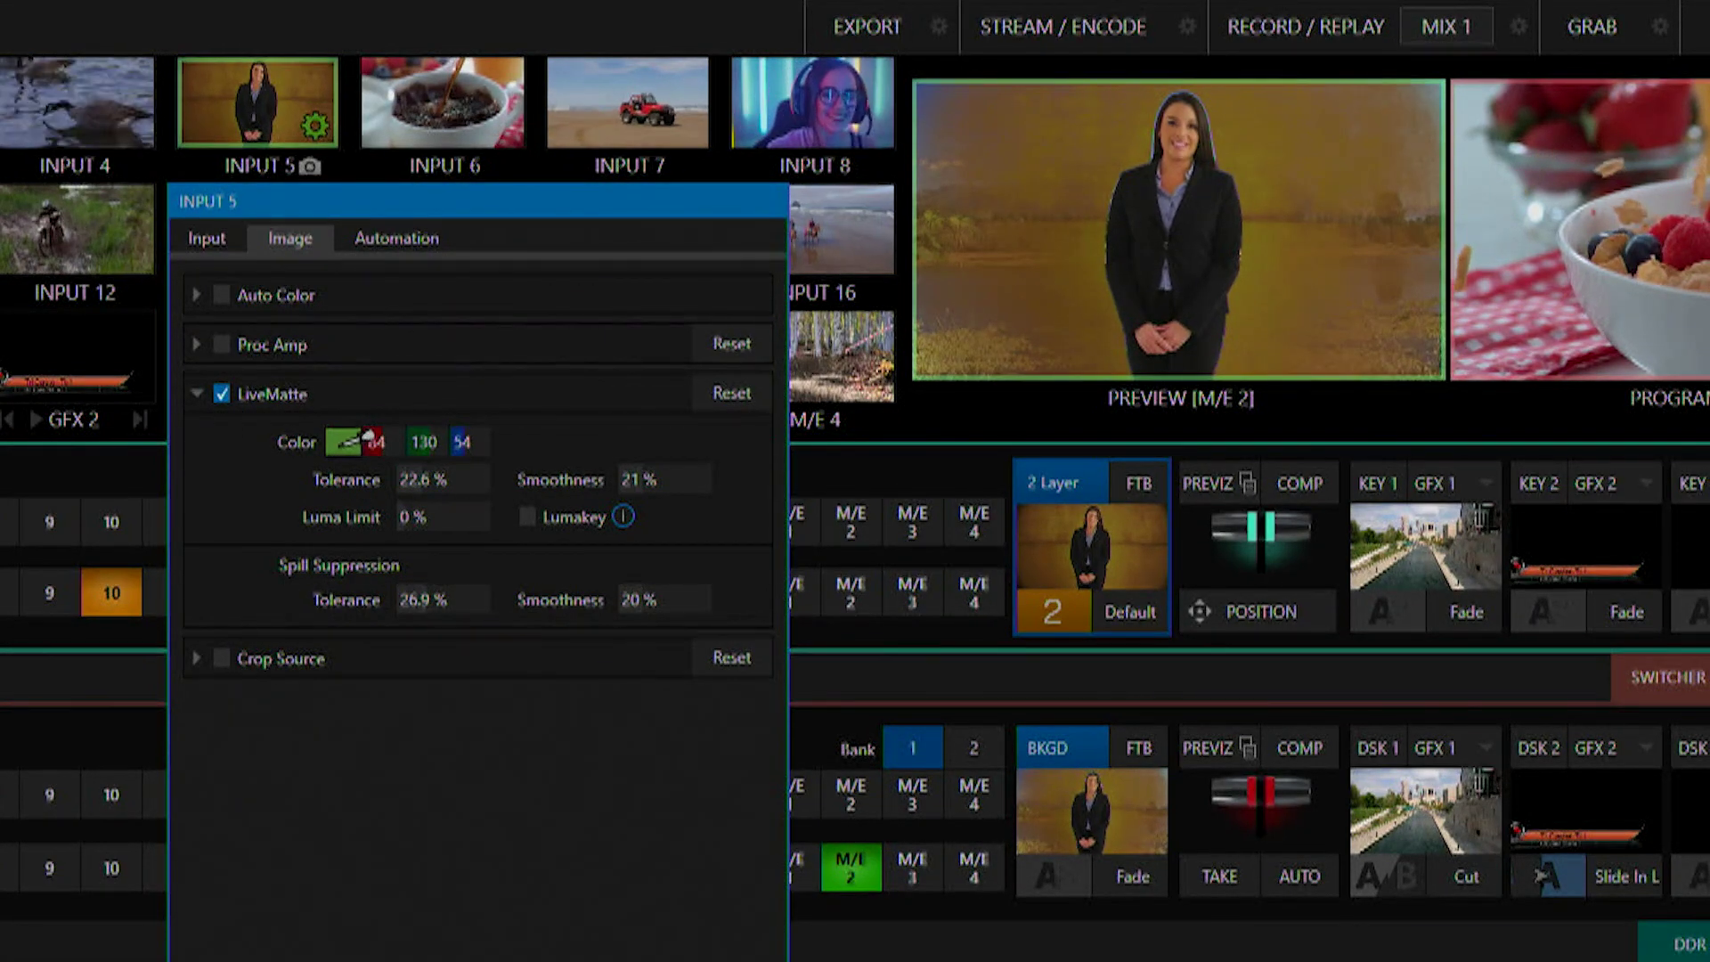
left_click_drag(347, 442, 299, 85)
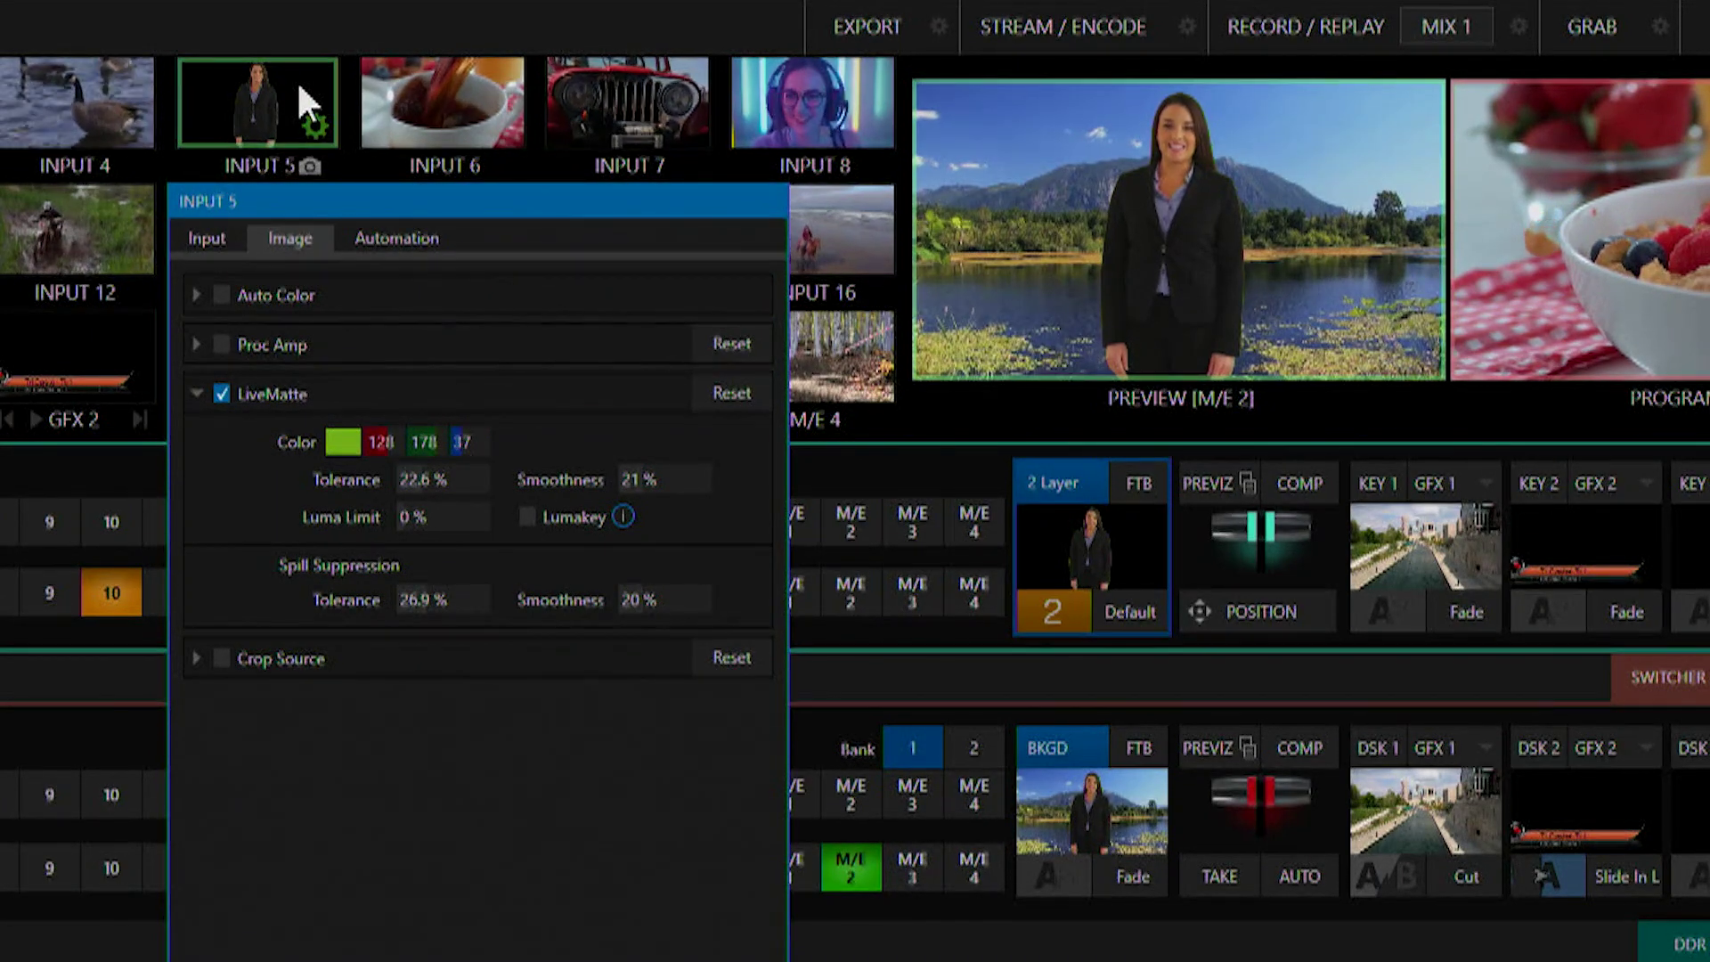
left_click(705, 959)
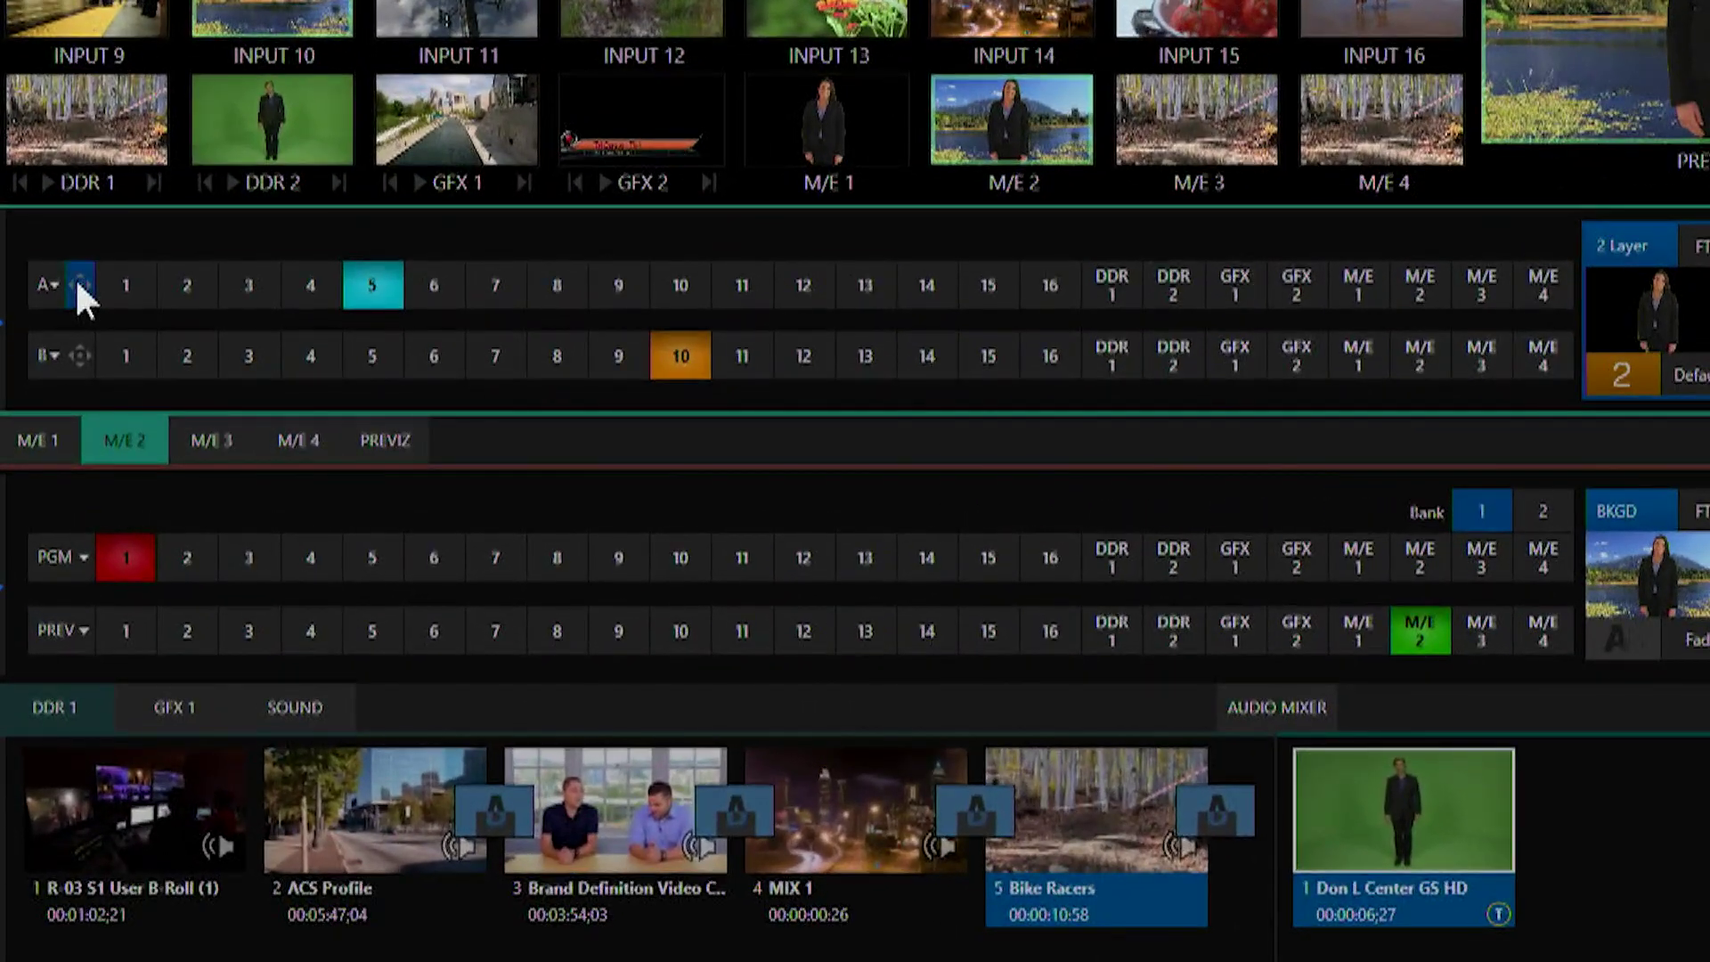
Step: Enable row A positioning for Input 5, slide it left to X -57.1 and scale it down
left_click(57, 342)
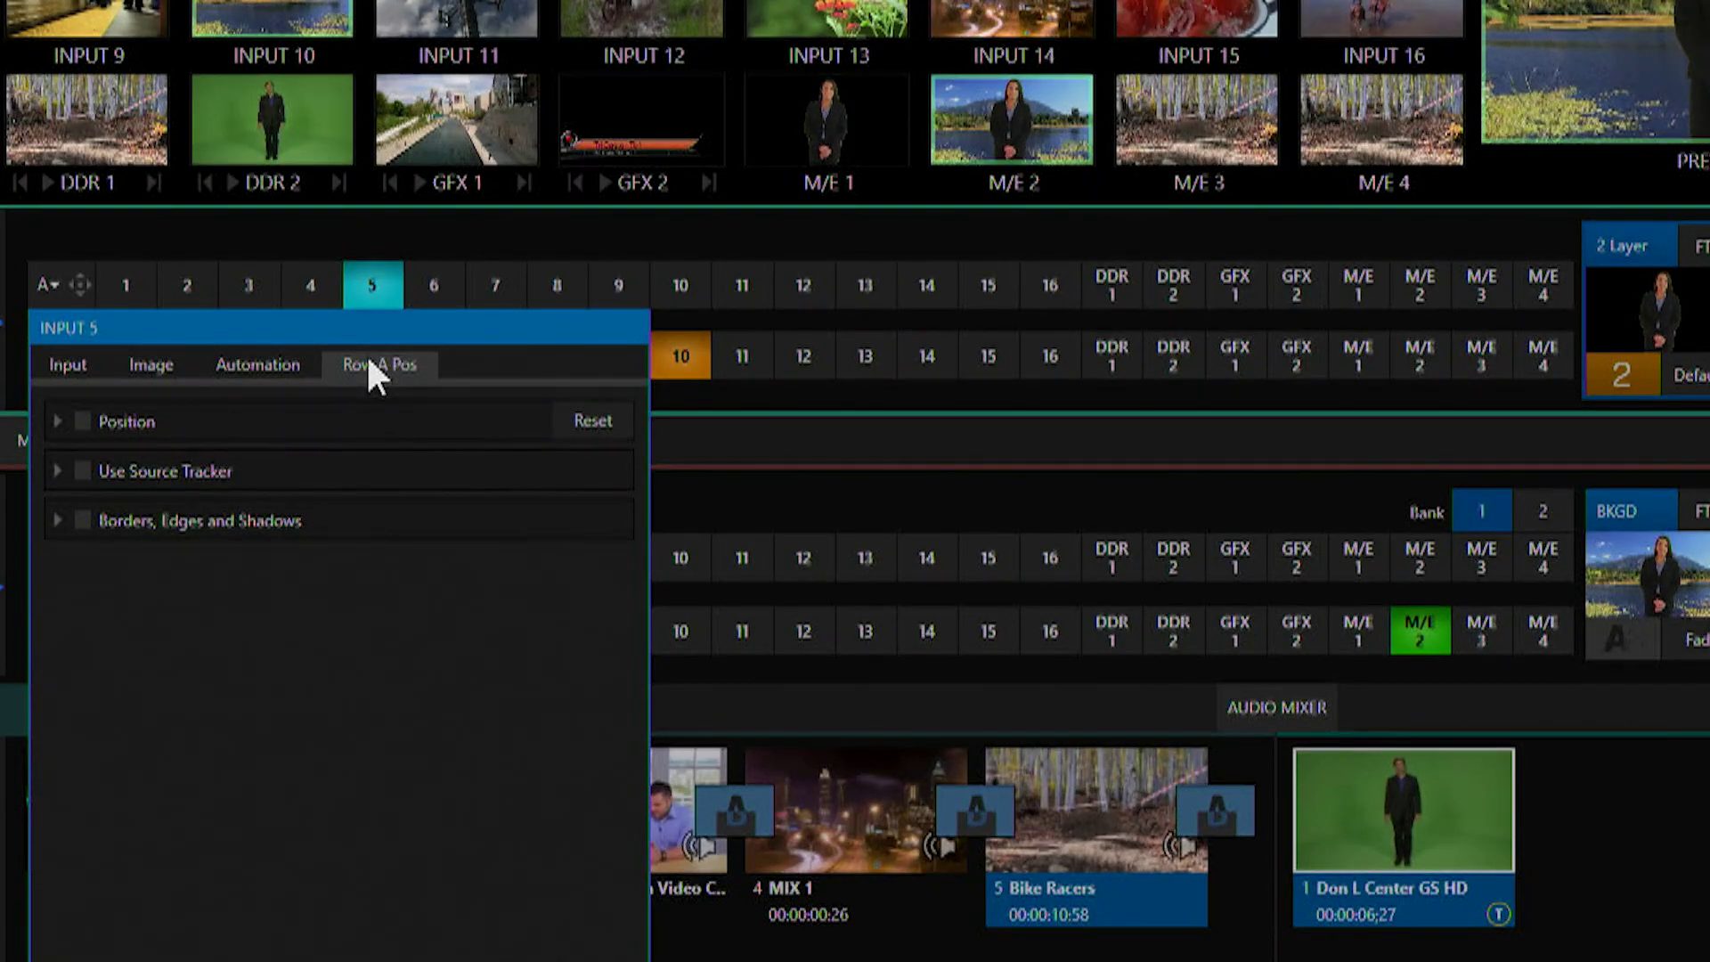
left_click(82, 422)
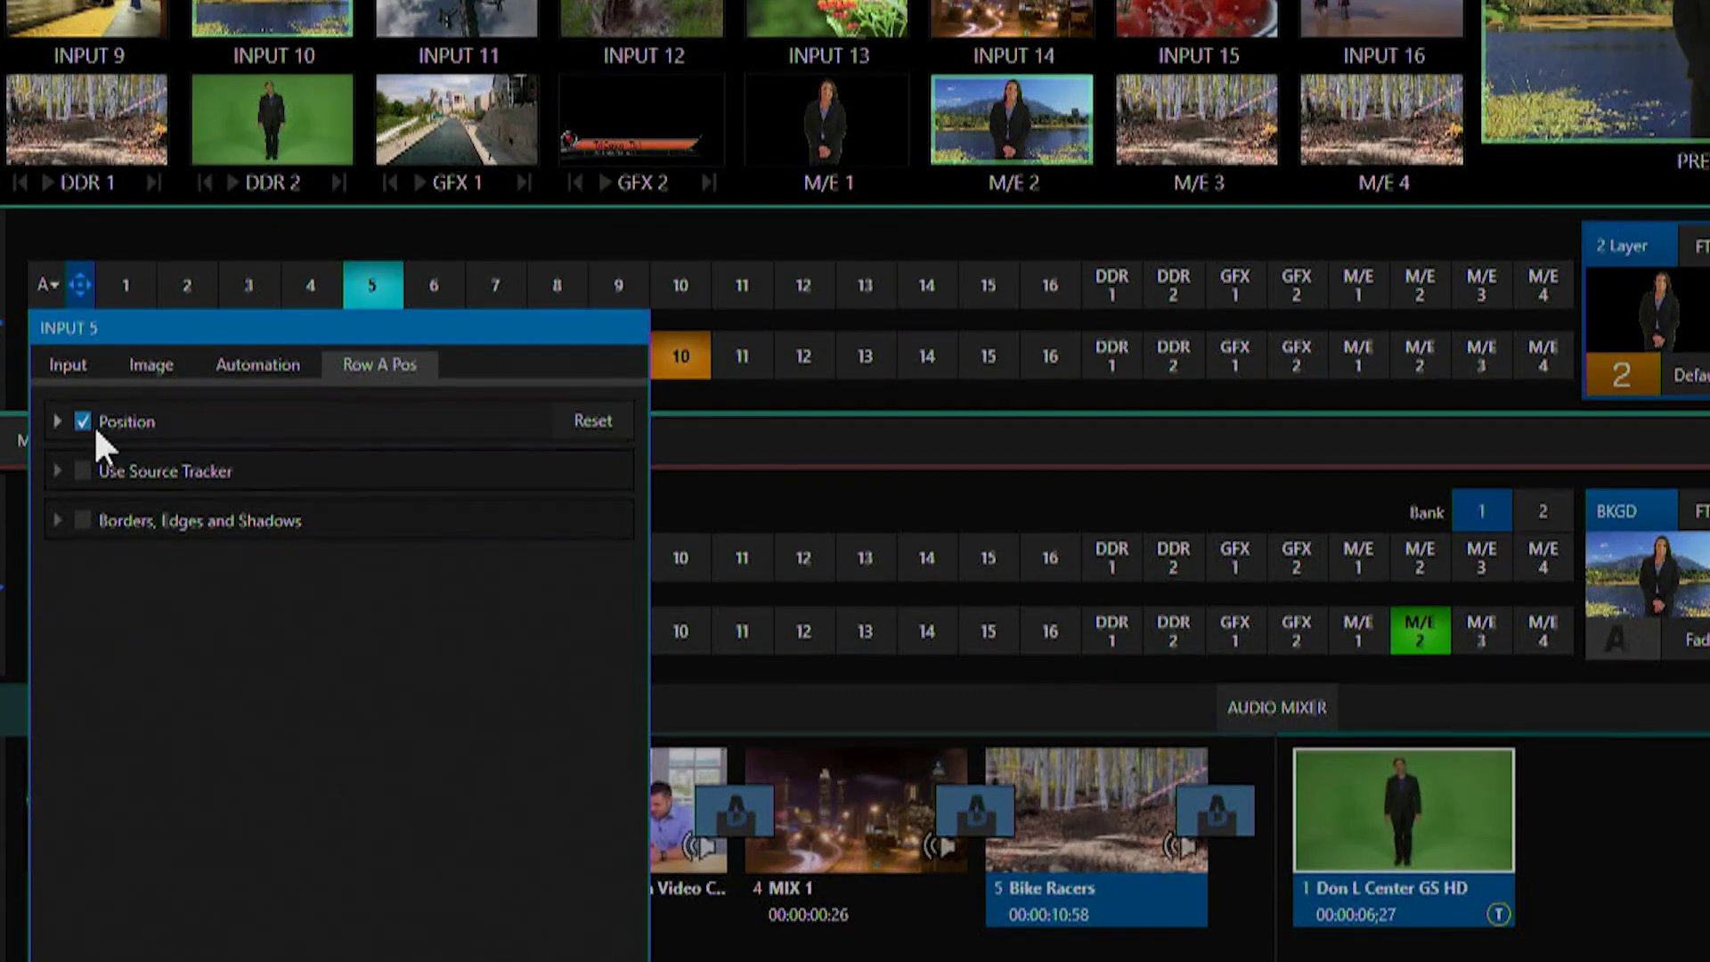
left_click(57, 419)
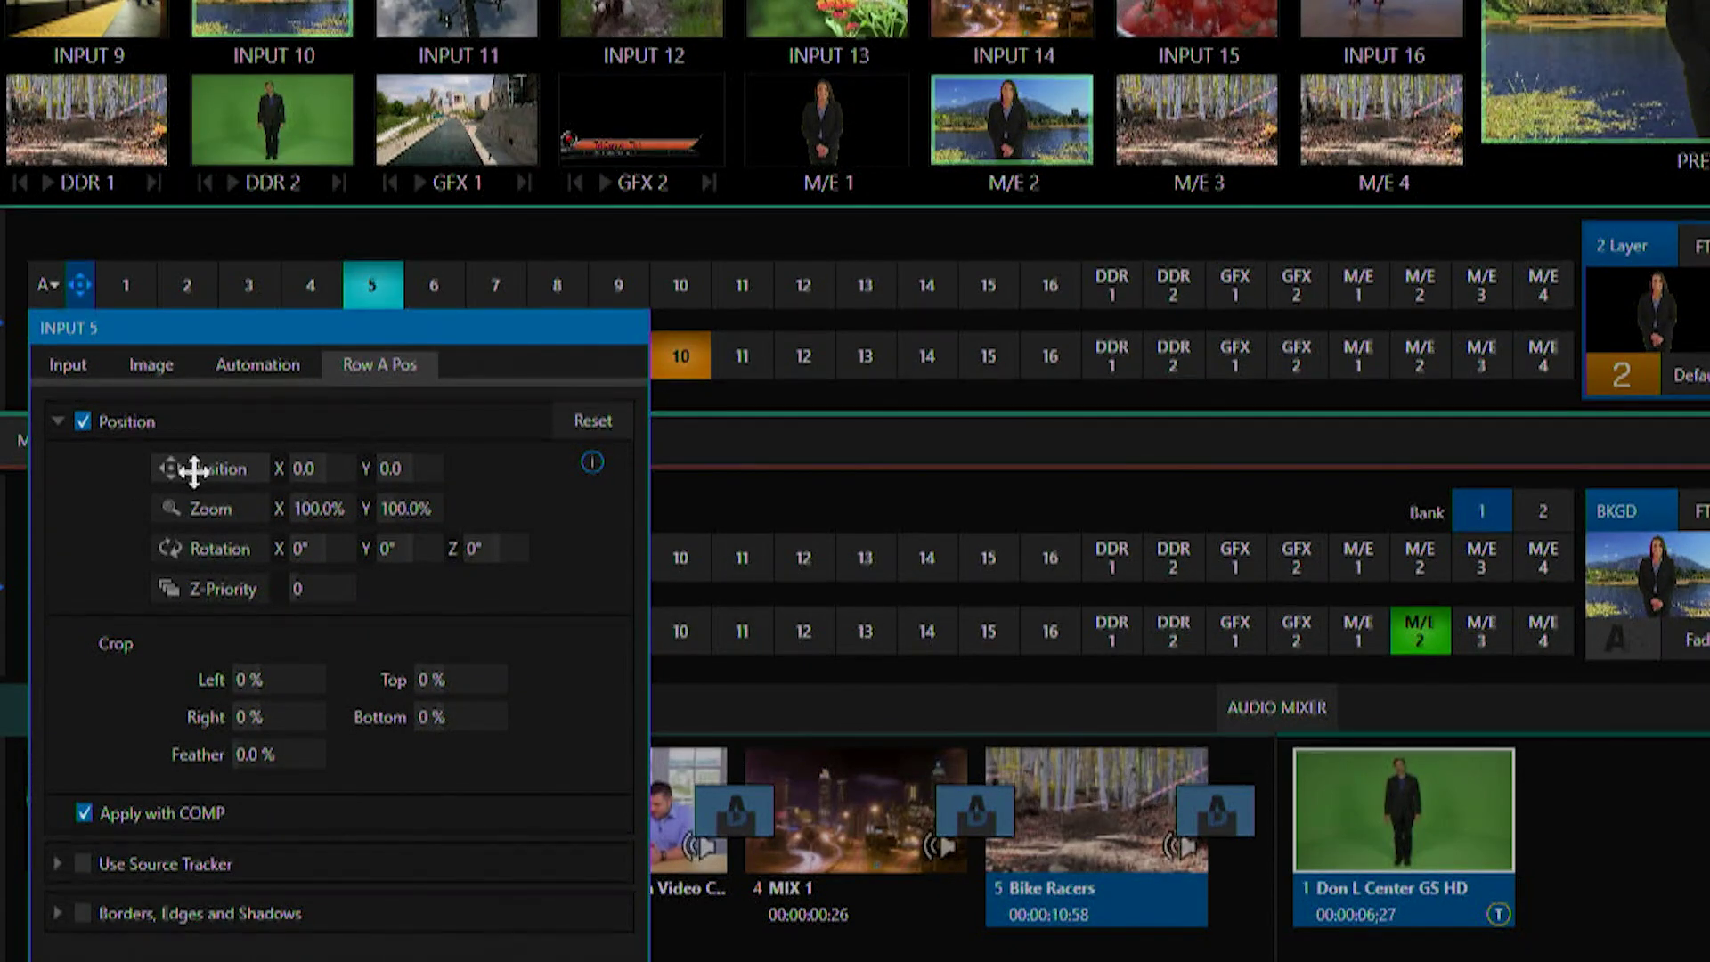
left_click_drag(190, 469, 222, 472)
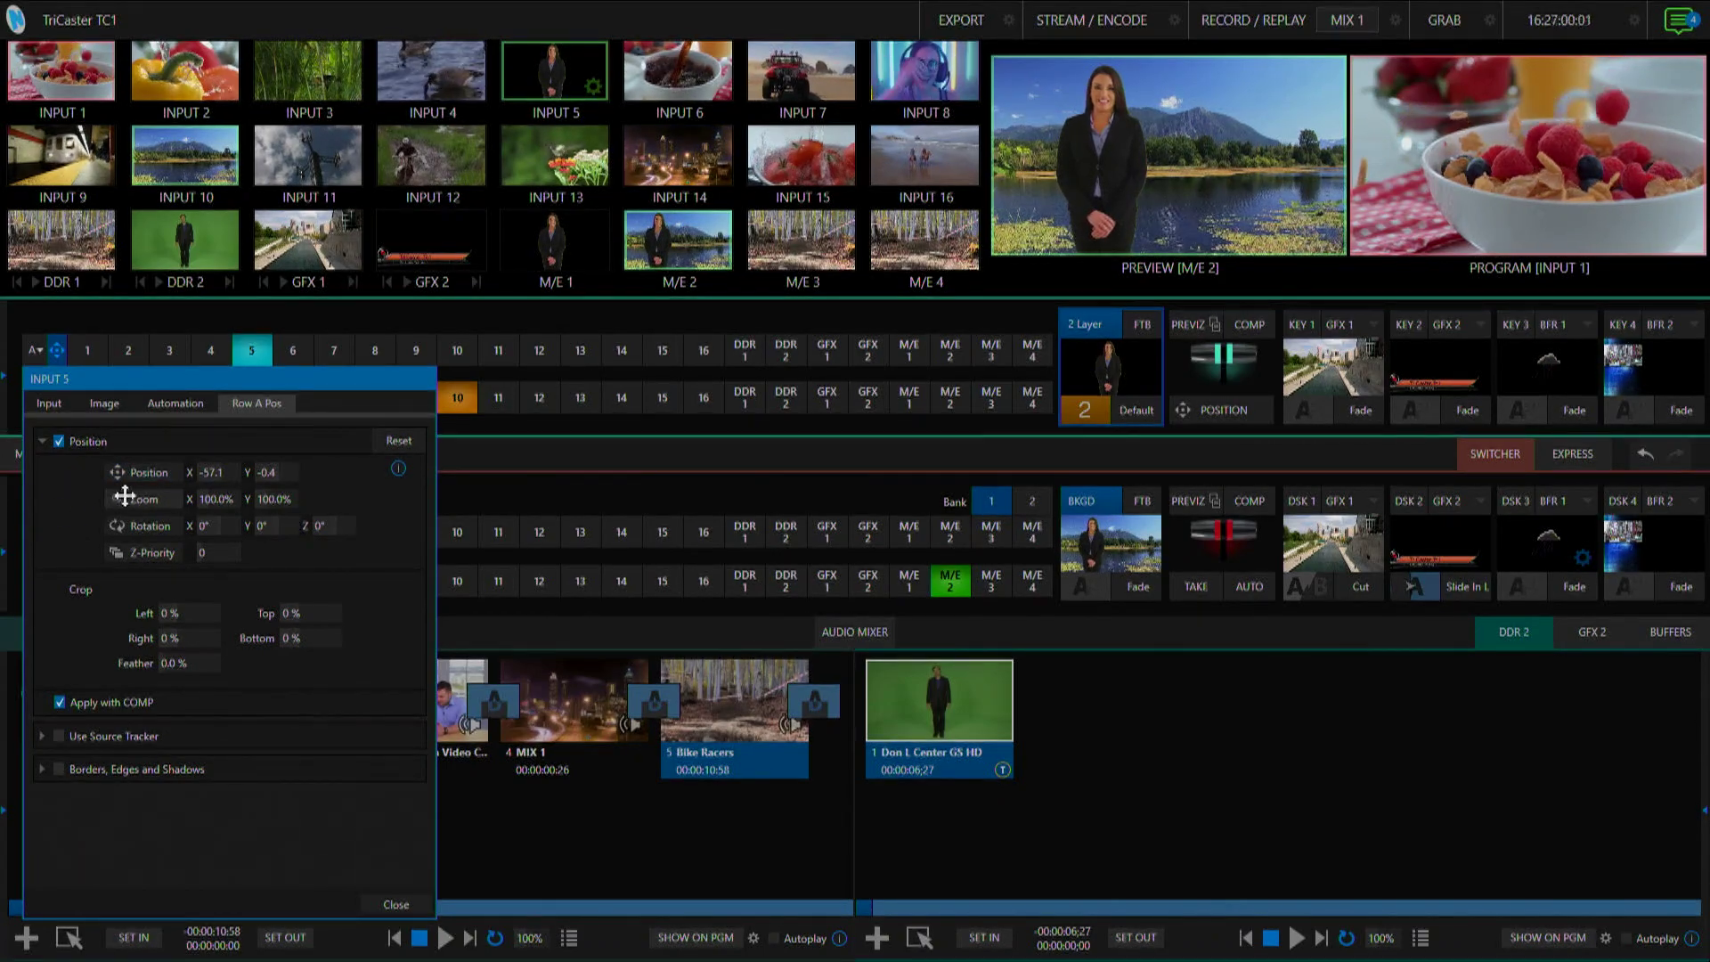
mouse_move(126, 496)
left_mouse_down()
mouse_move(146, 496)
mouse_move(100, 500)
left_mouse_up()
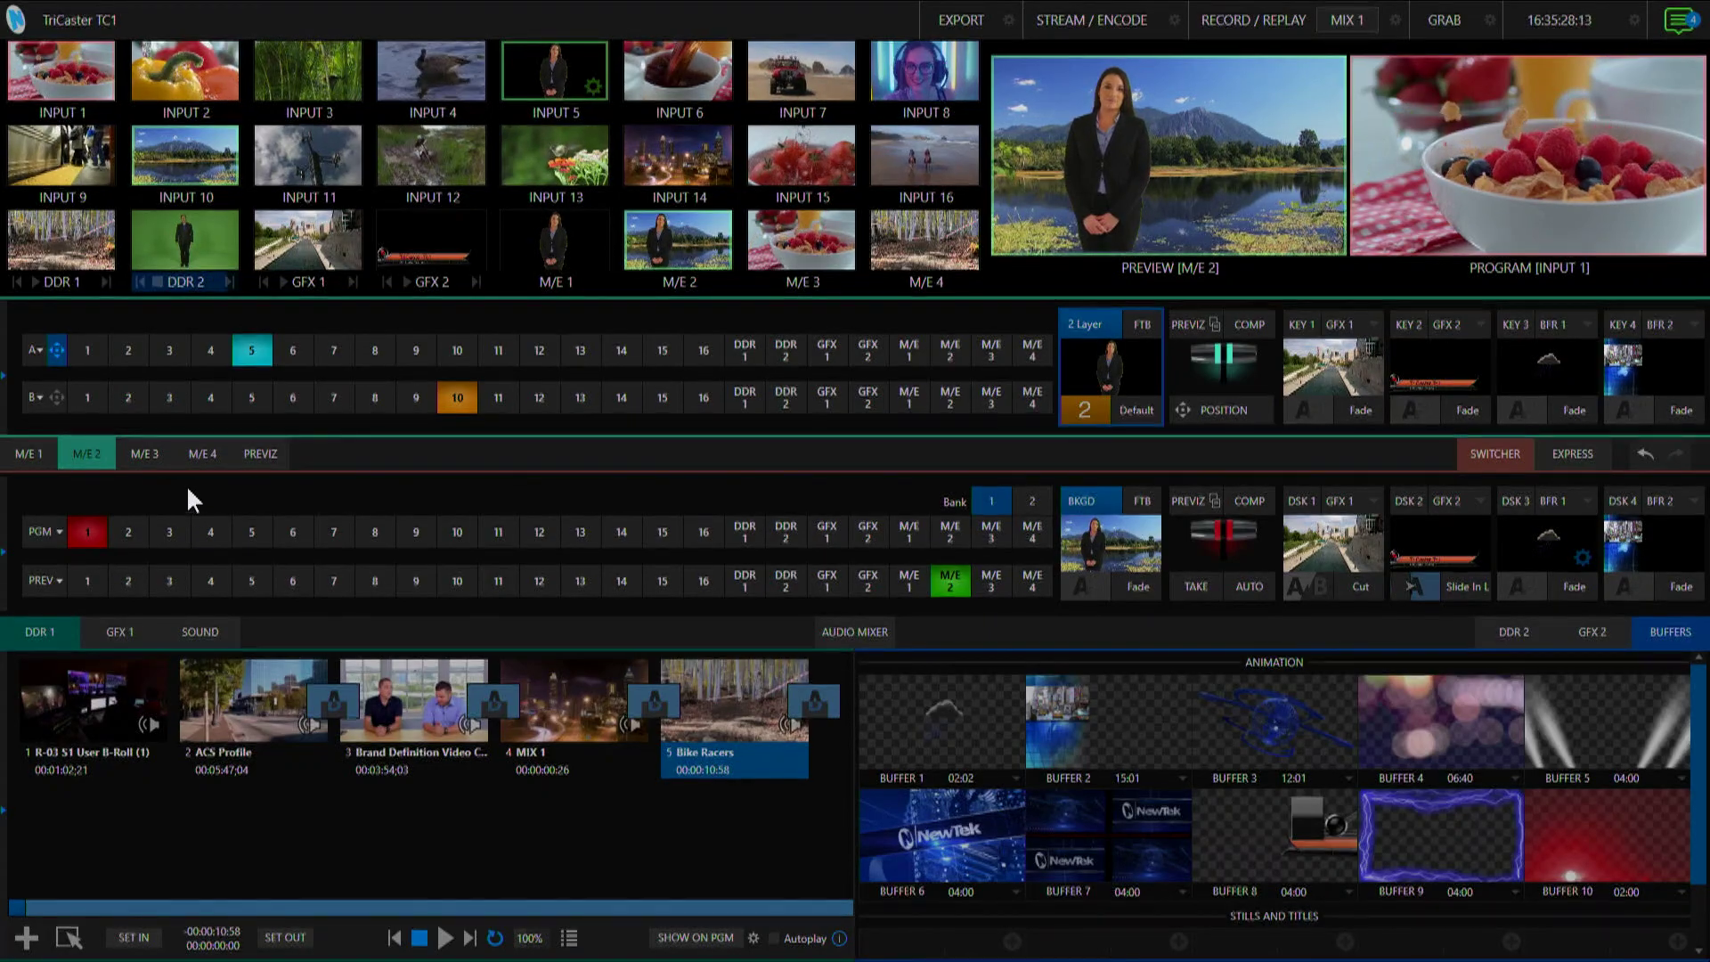
Step: Put M/E 3 on preview and load Metropolis A's Right Standing LiveSet as its background
left_click(145, 451)
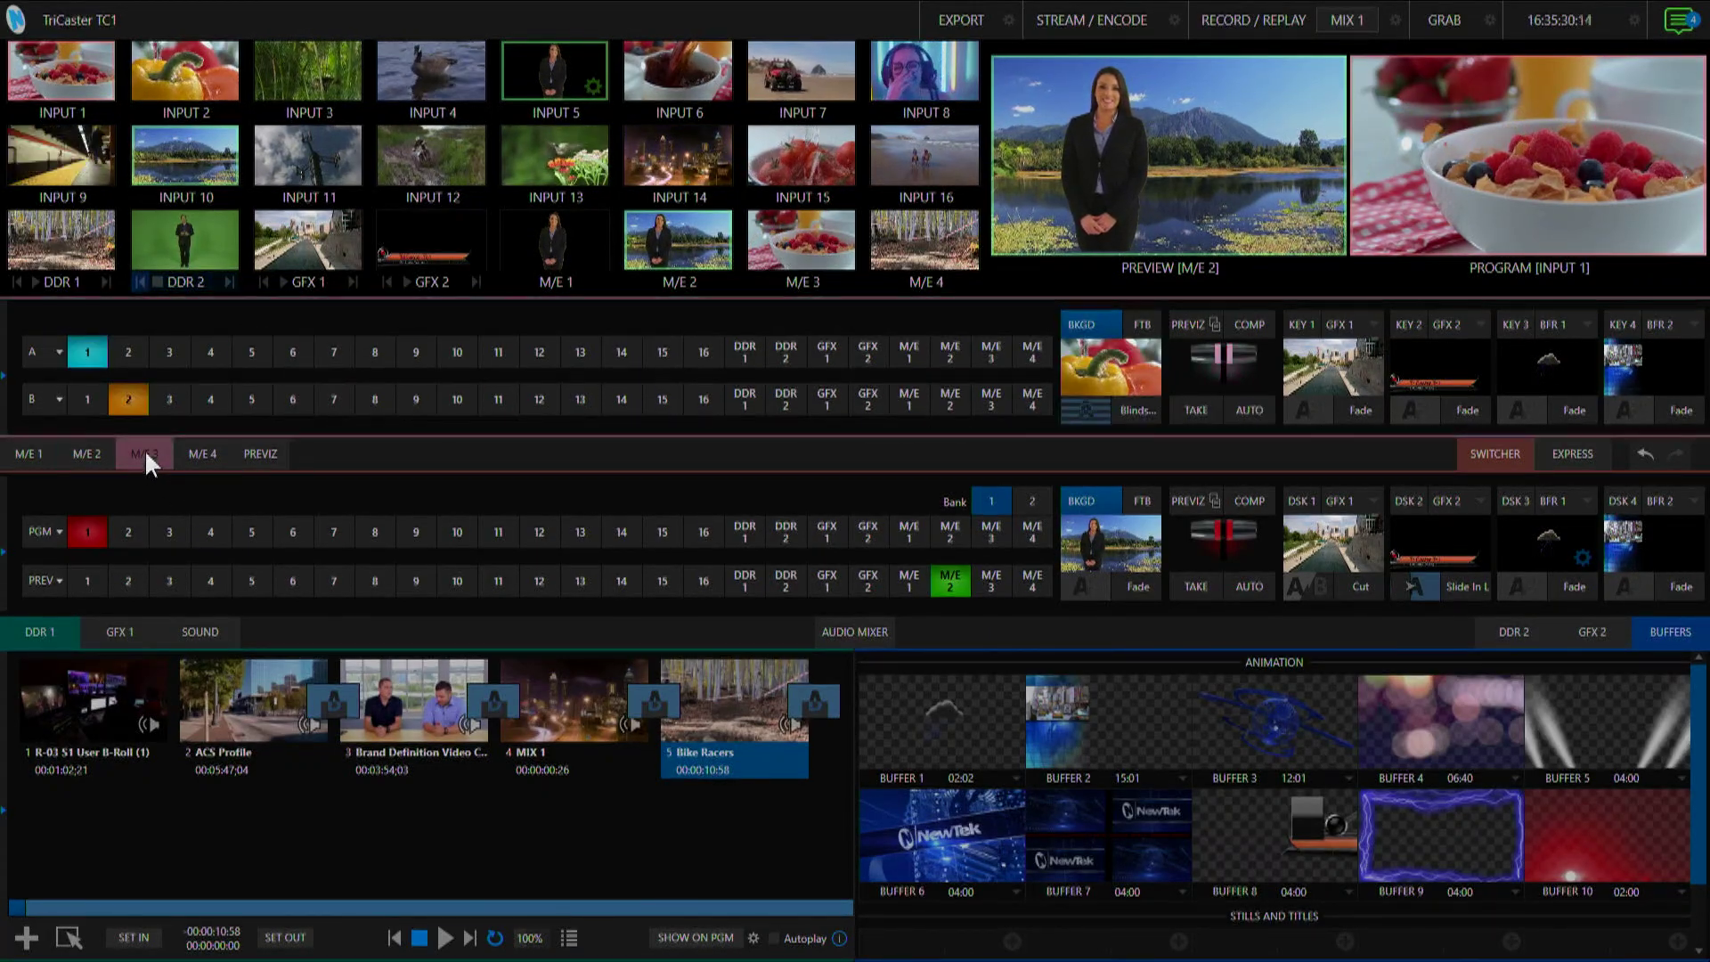
left_click(994, 583)
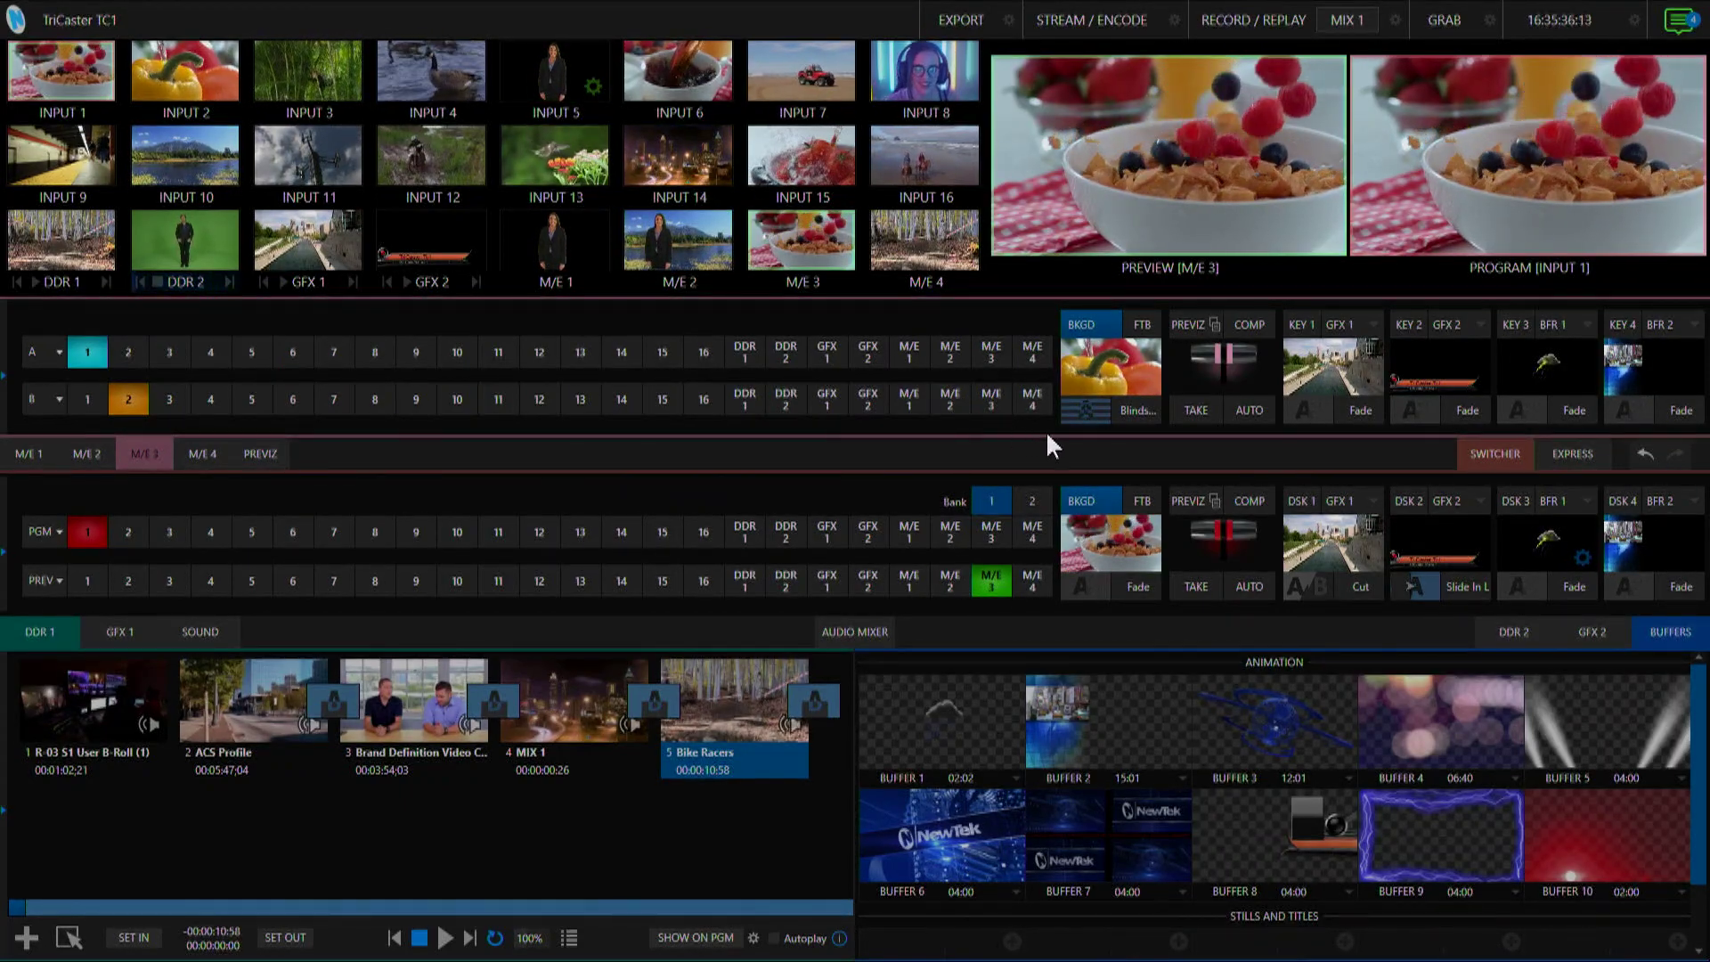
left_click(1088, 407)
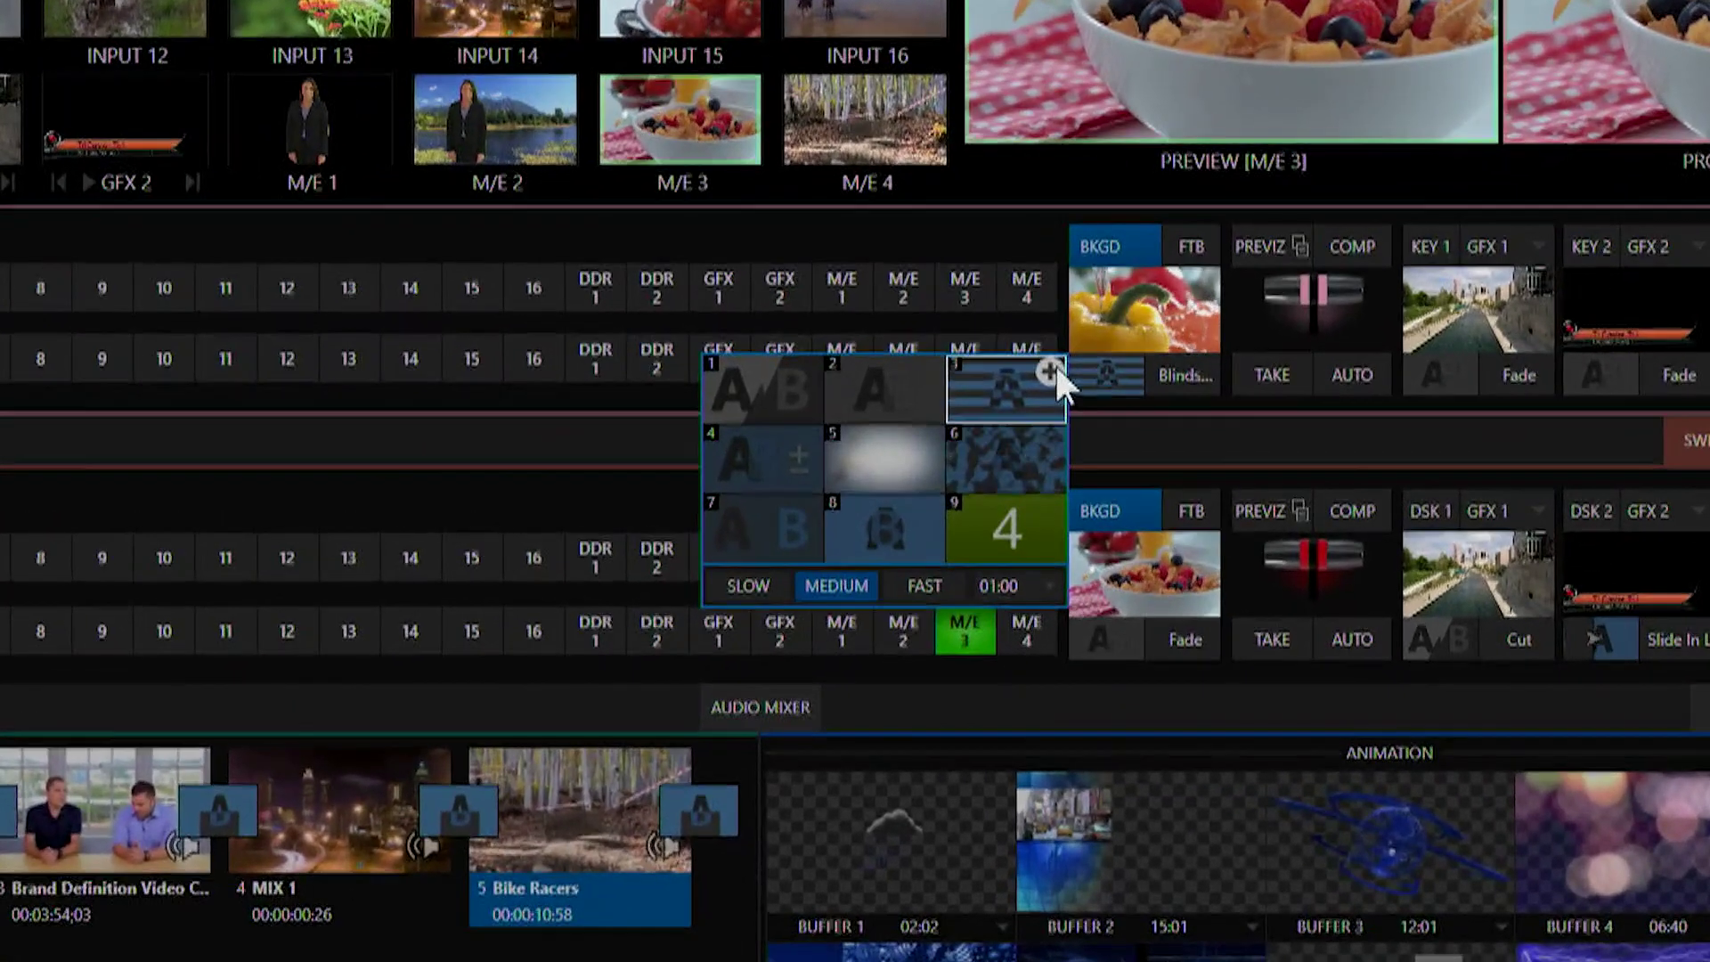
left_click(1049, 390)
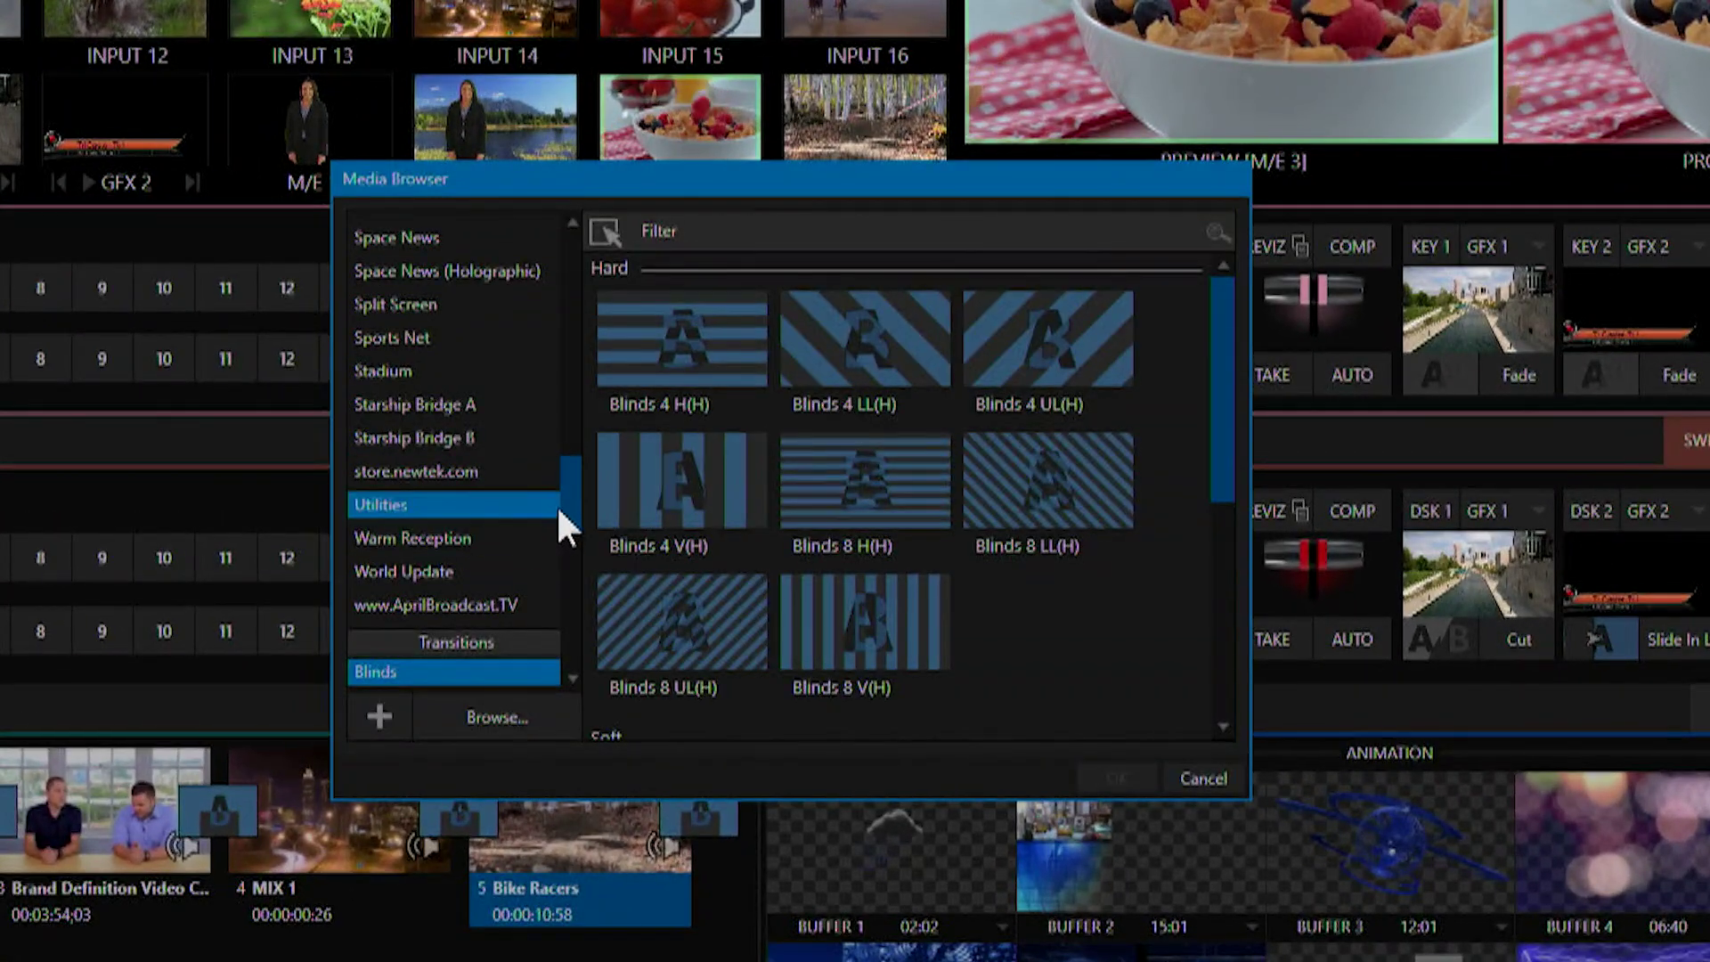
left_click_drag(559, 509, 554, 332)
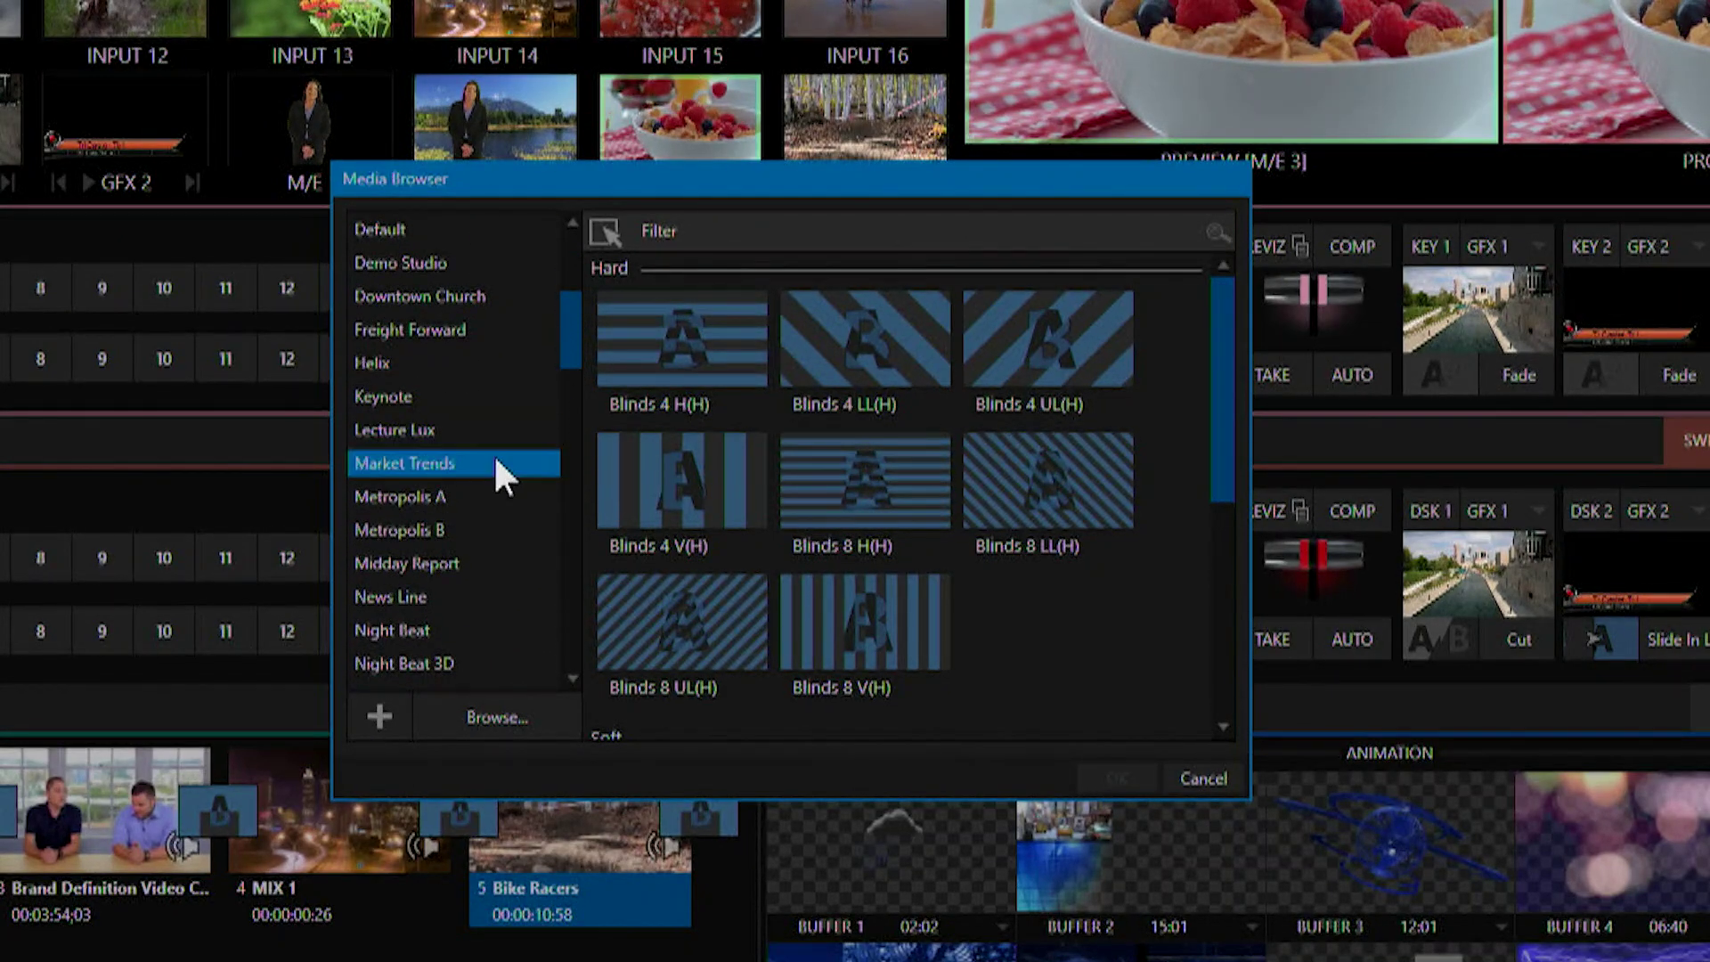
left_click(481, 496)
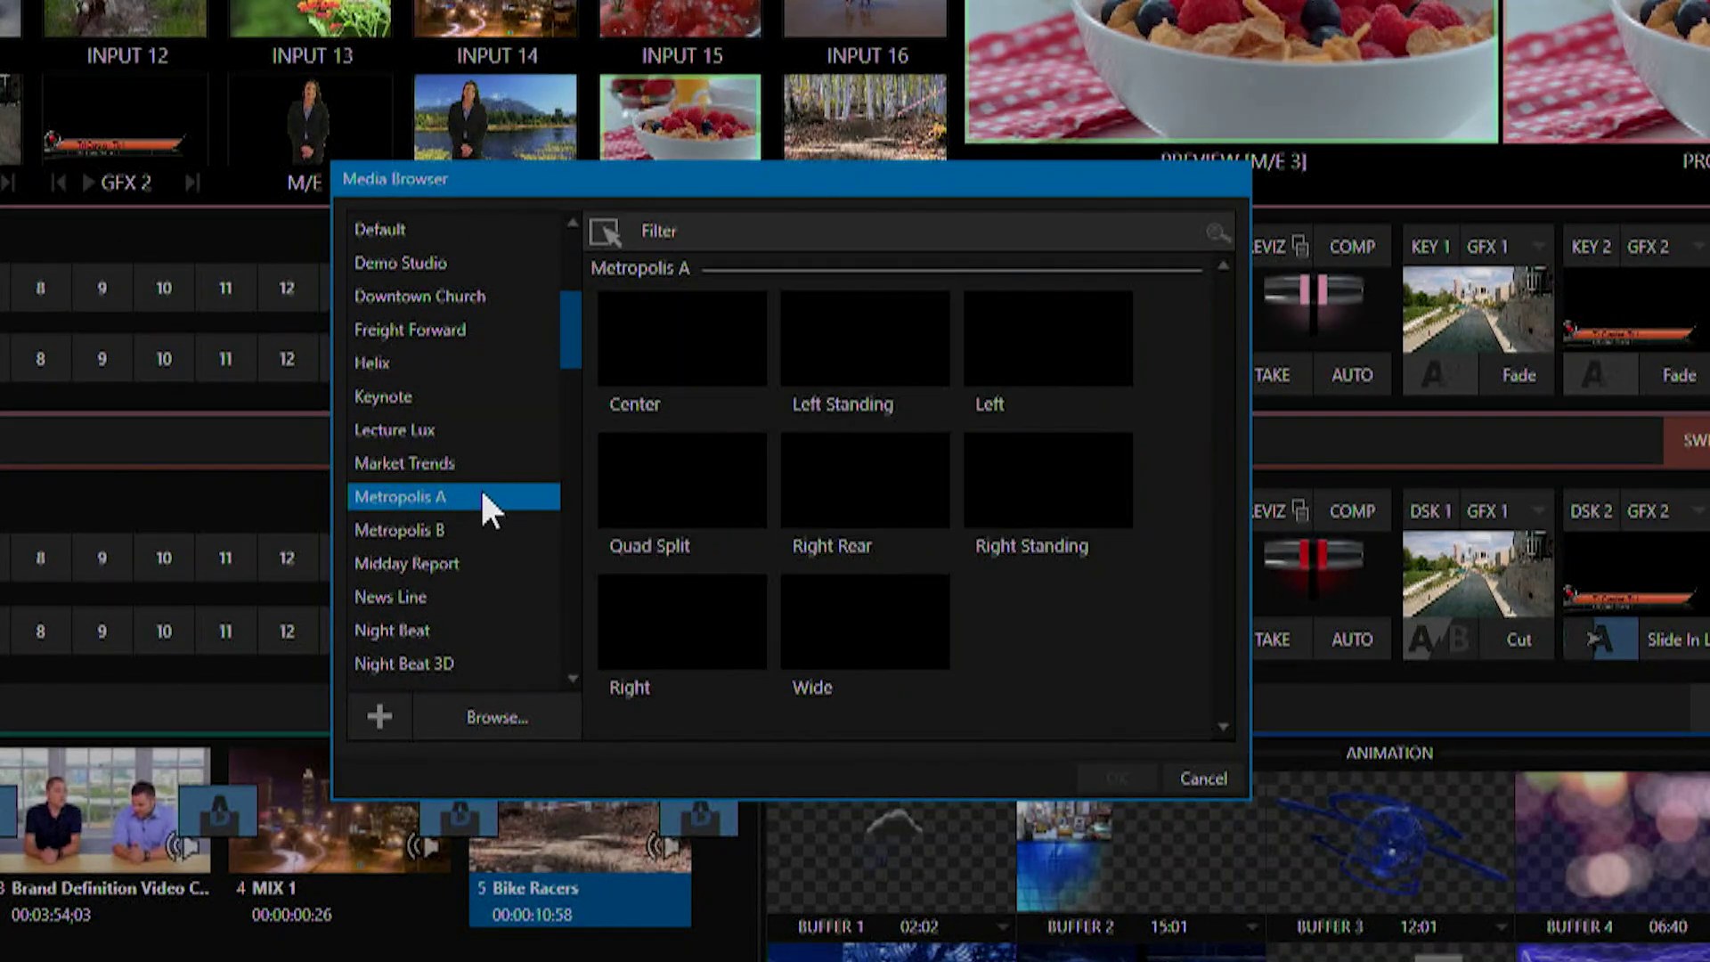
left_click(1012, 500)
left_click(1124, 781)
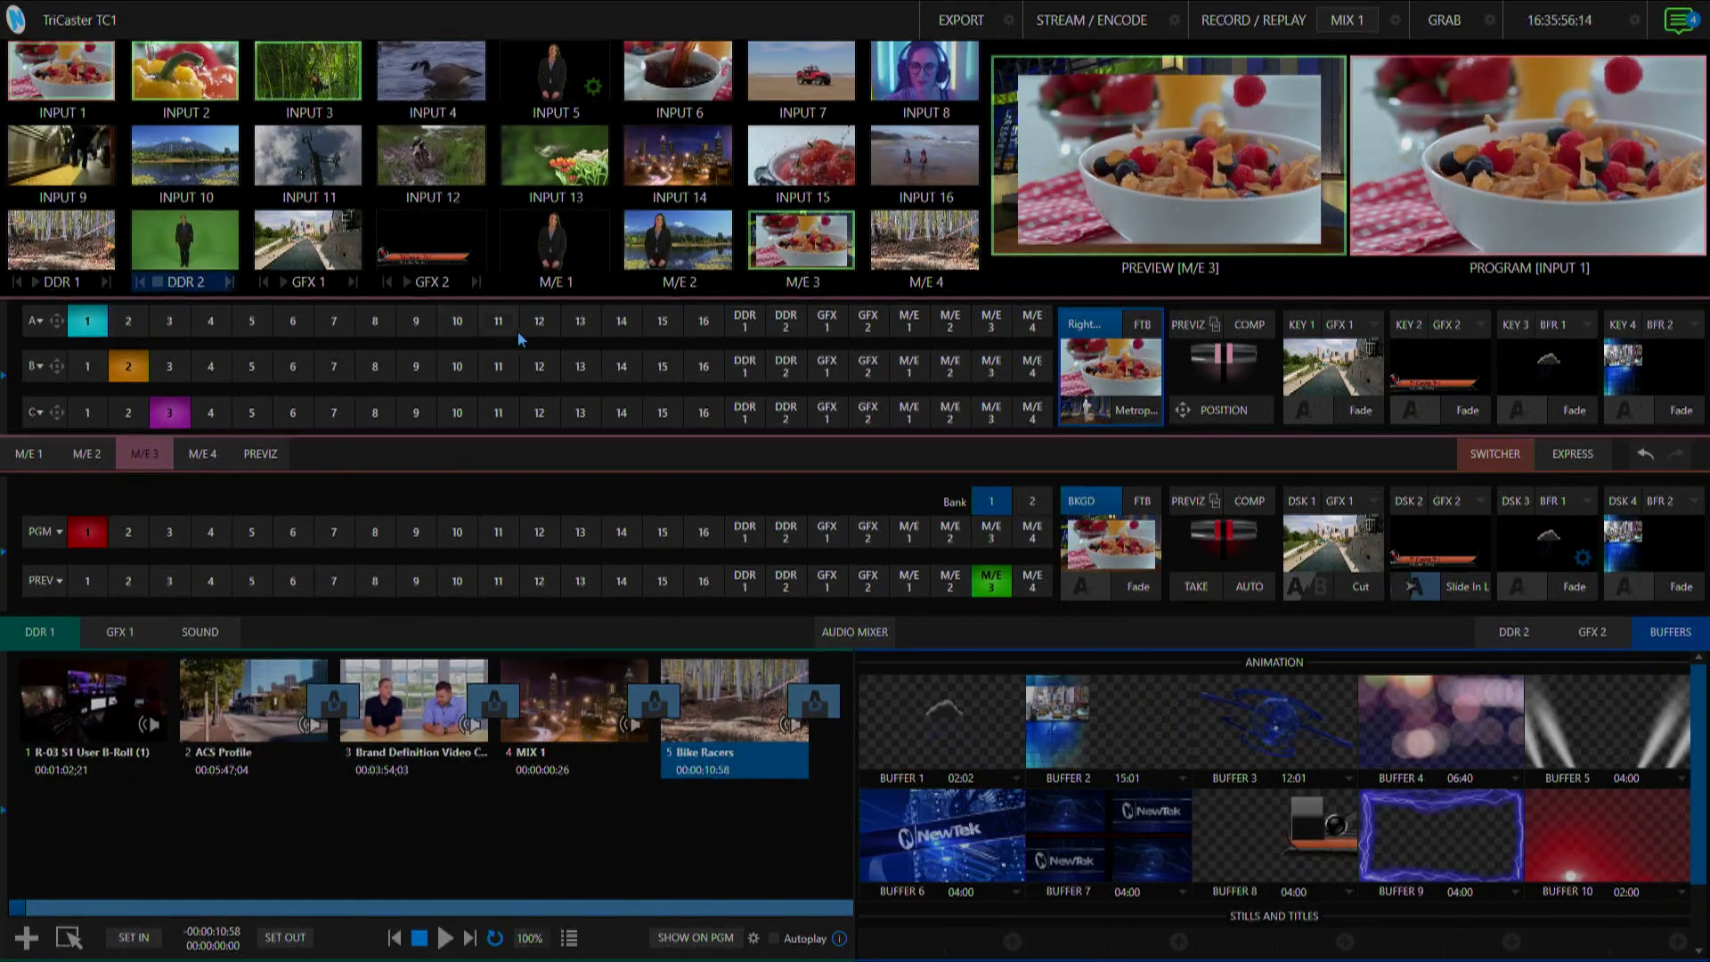
Step: Select DDR 2 as M/E 3's A source and key its green screen with LiveMatte
left_click(787, 321)
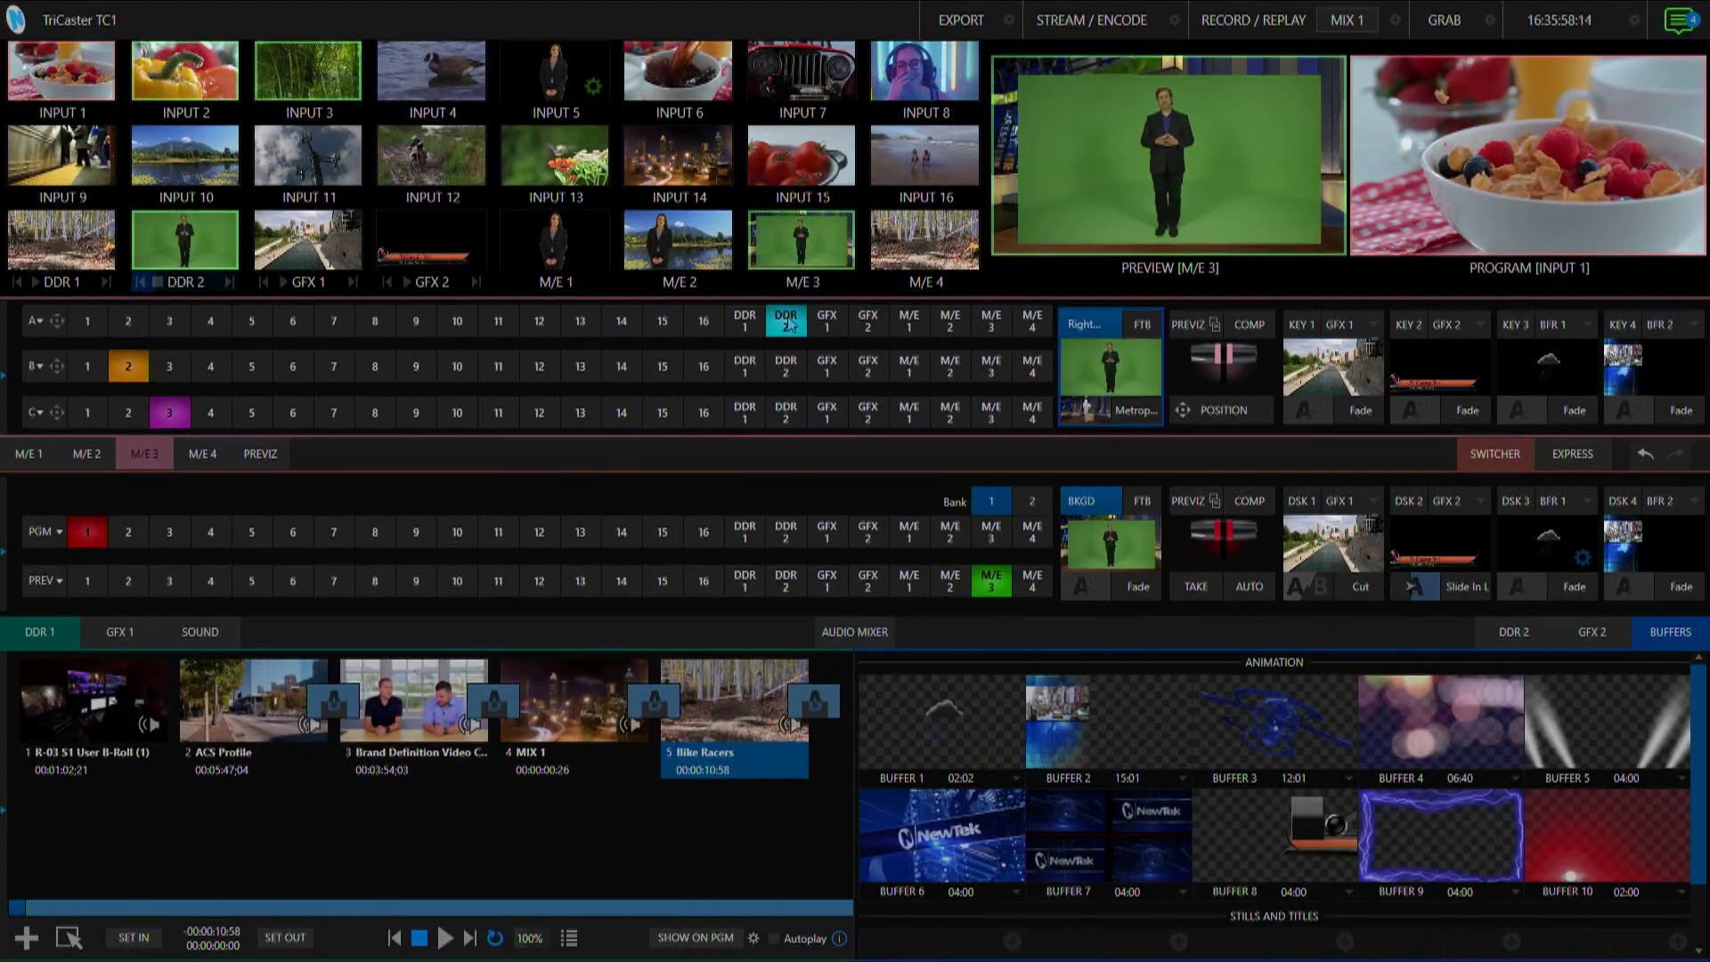
left_click(222, 257)
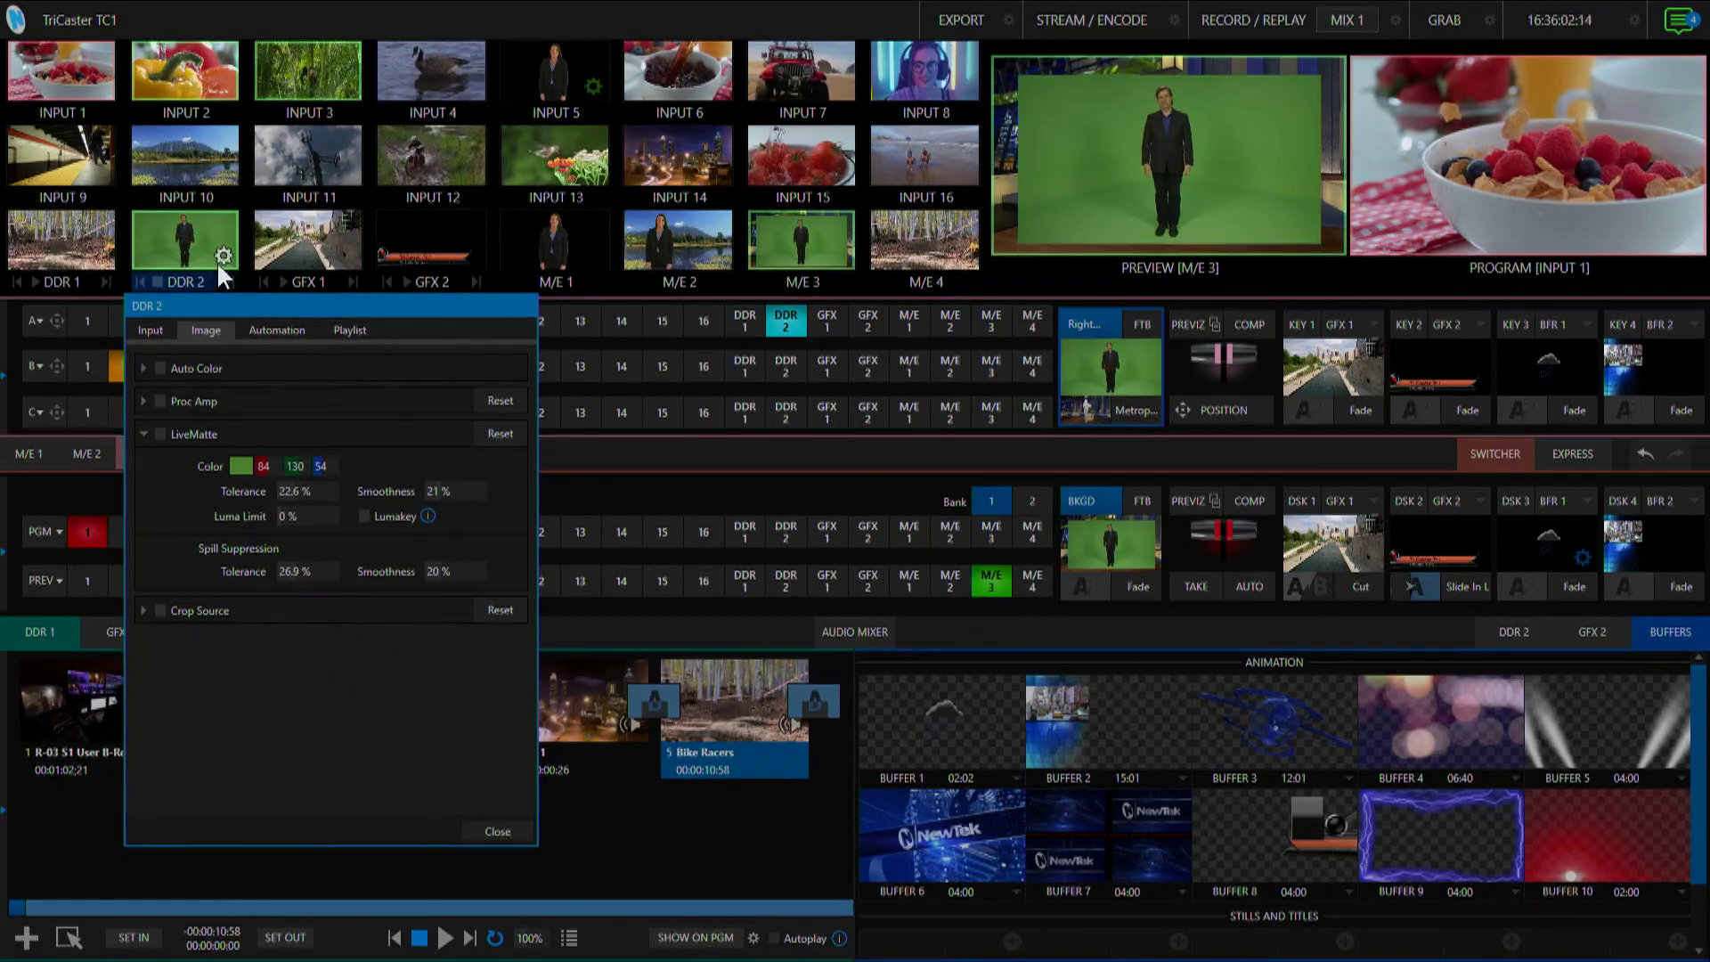
left_click(159, 433)
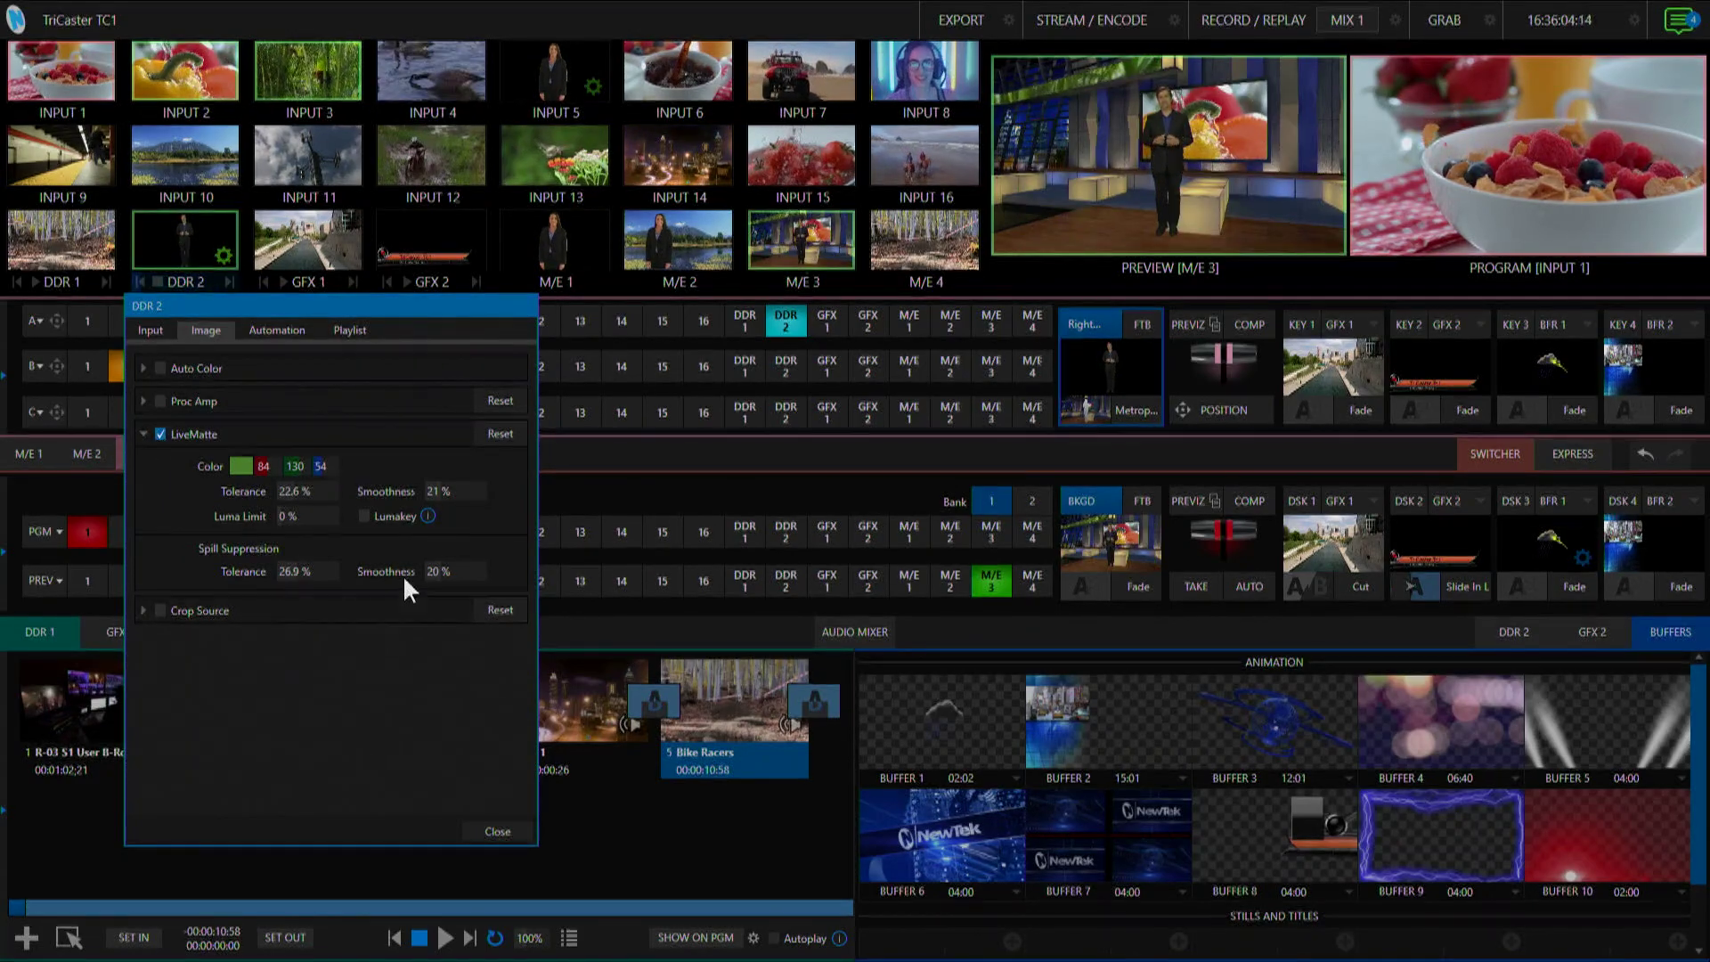
left_click(496, 831)
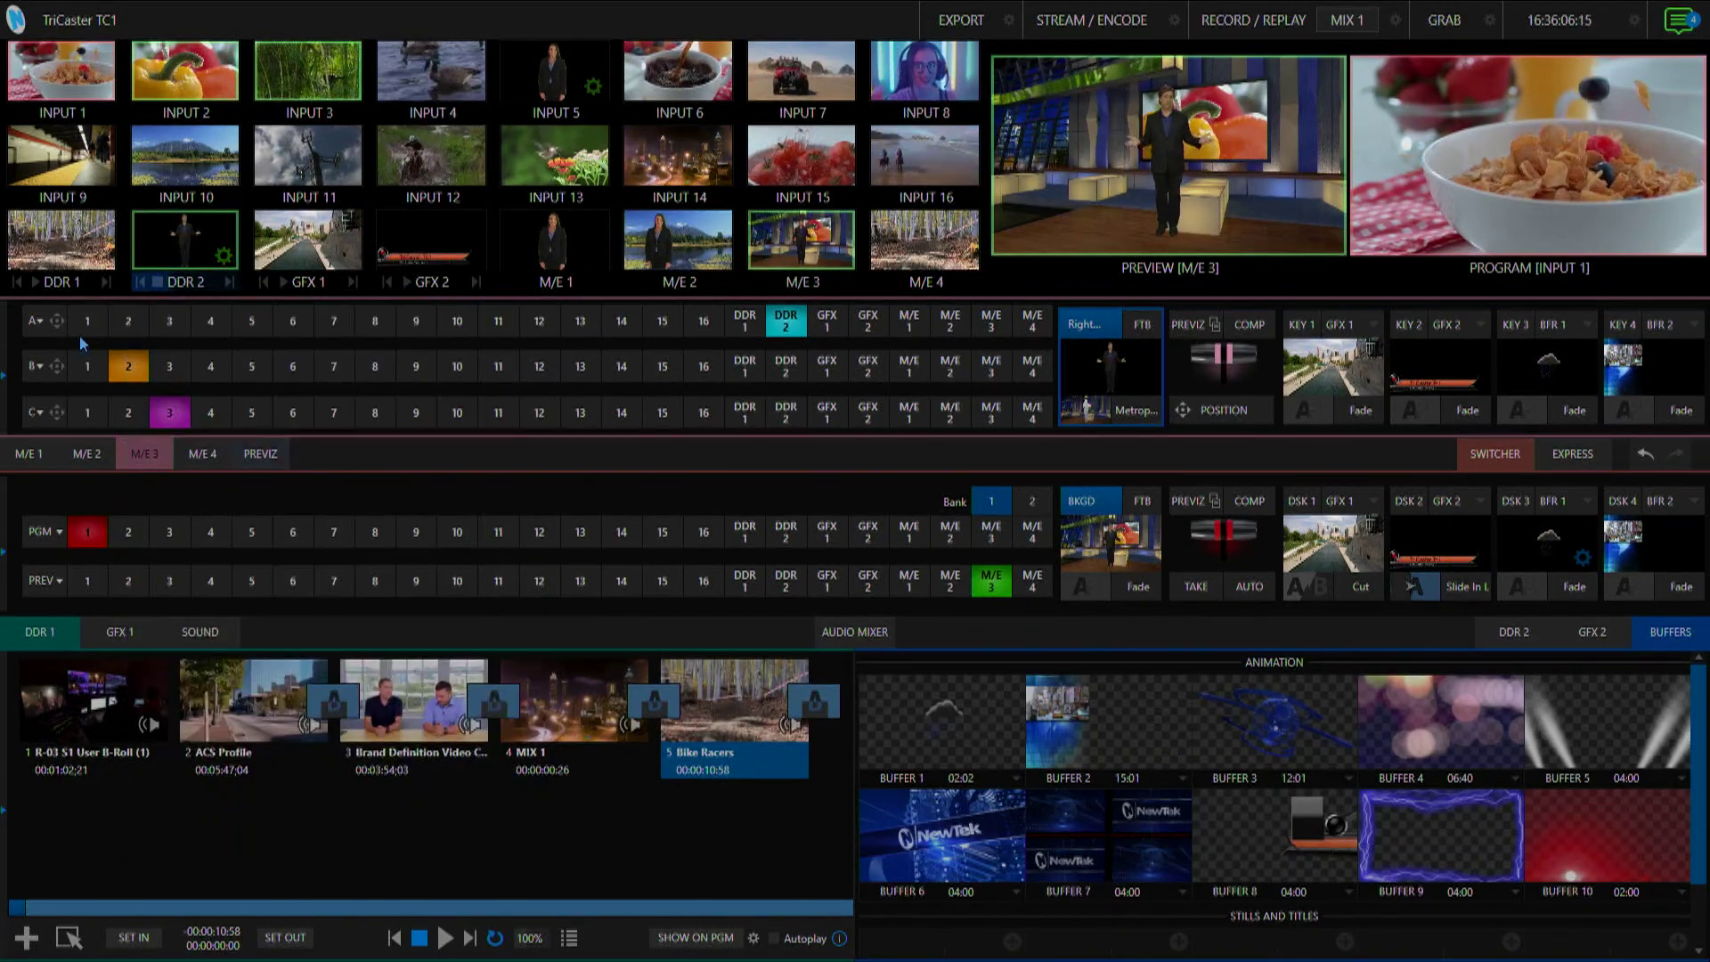
Step: Enable row A positioning and shift the presenter left to about X -51.7
left_click(55, 321)
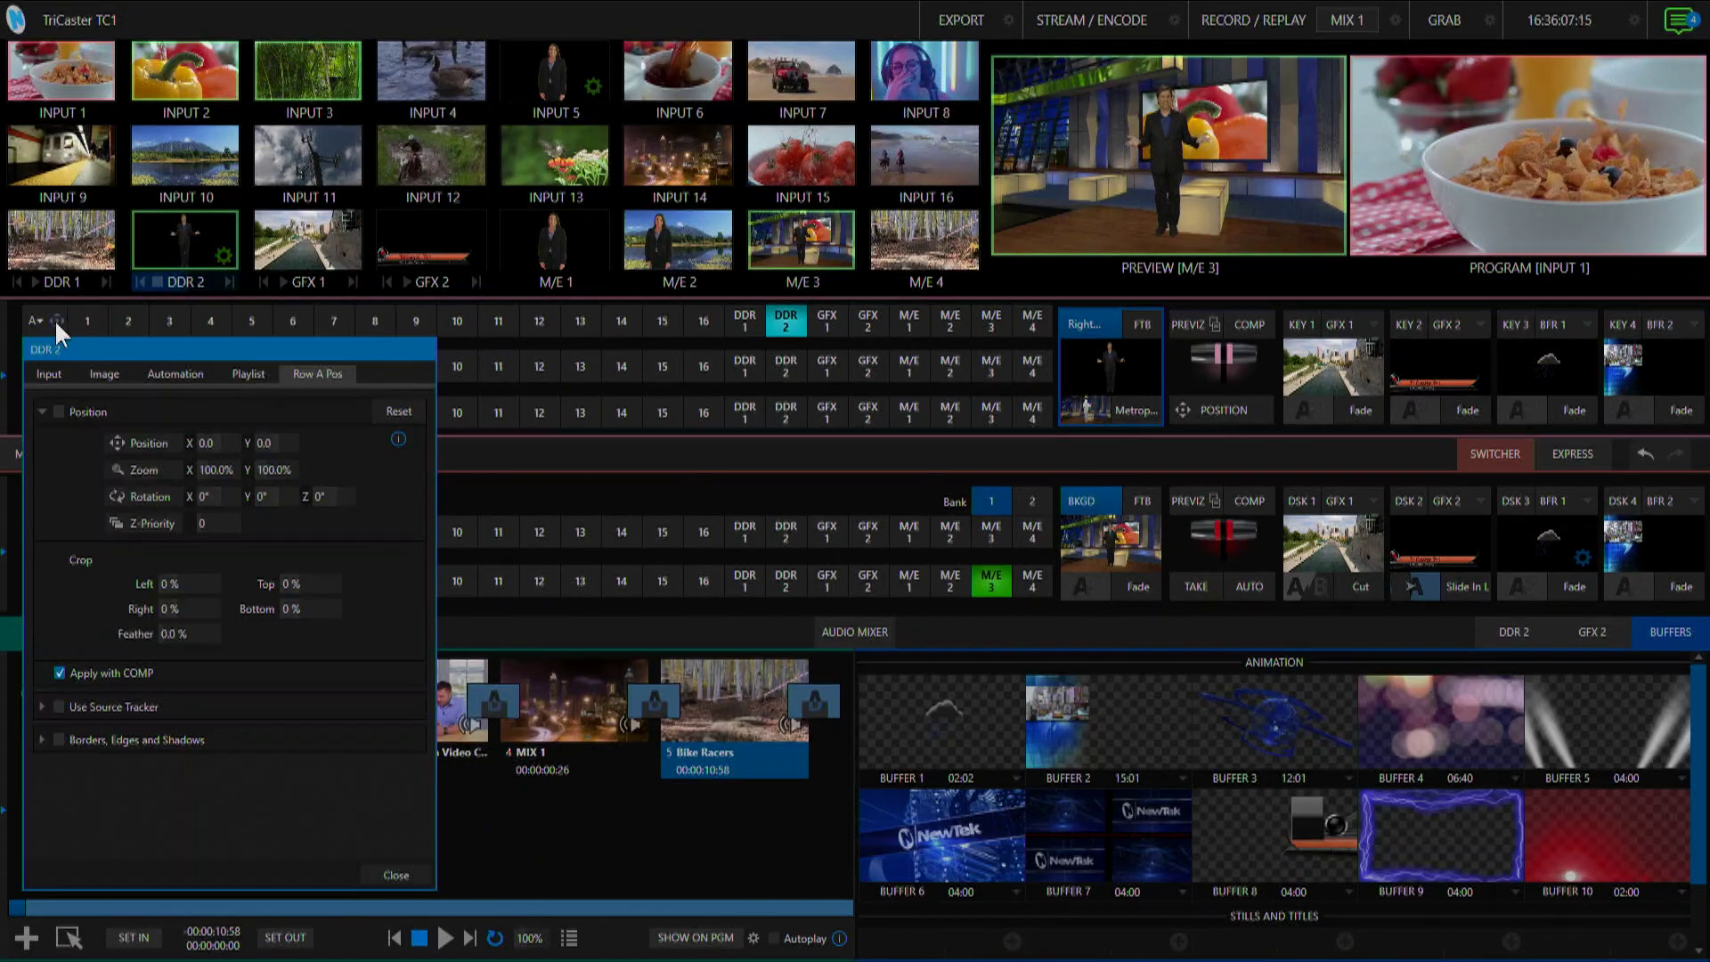
left_click(59, 412)
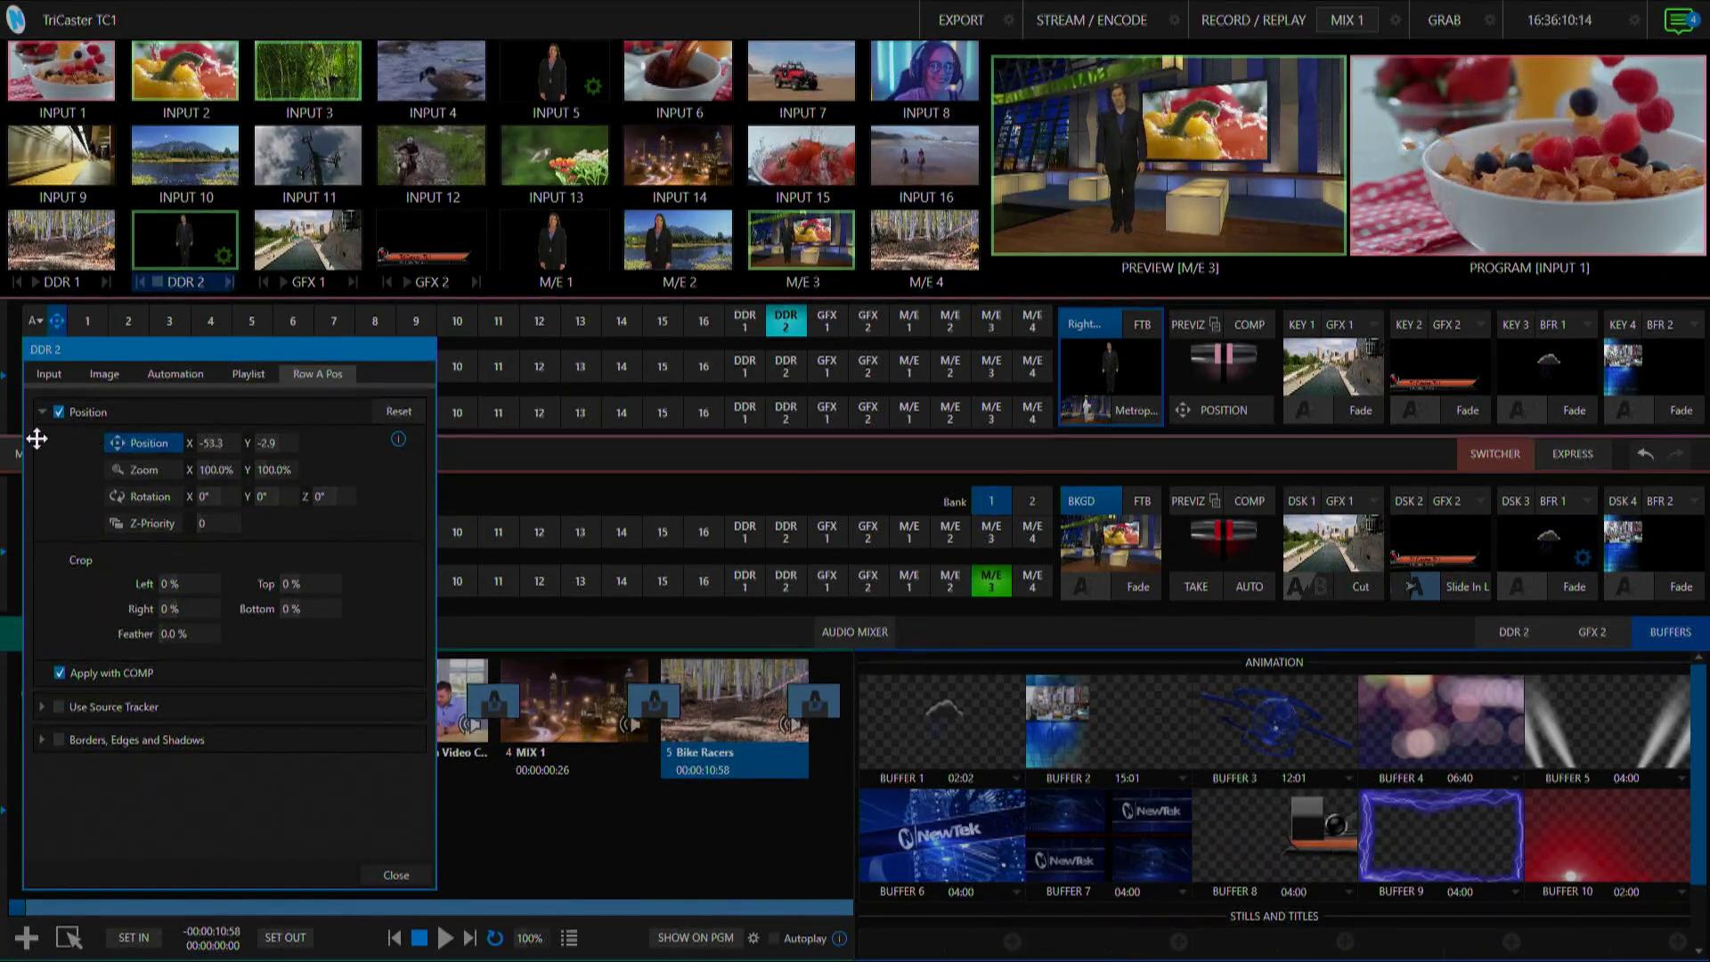
left_click_drag(37, 438, 40, 443)
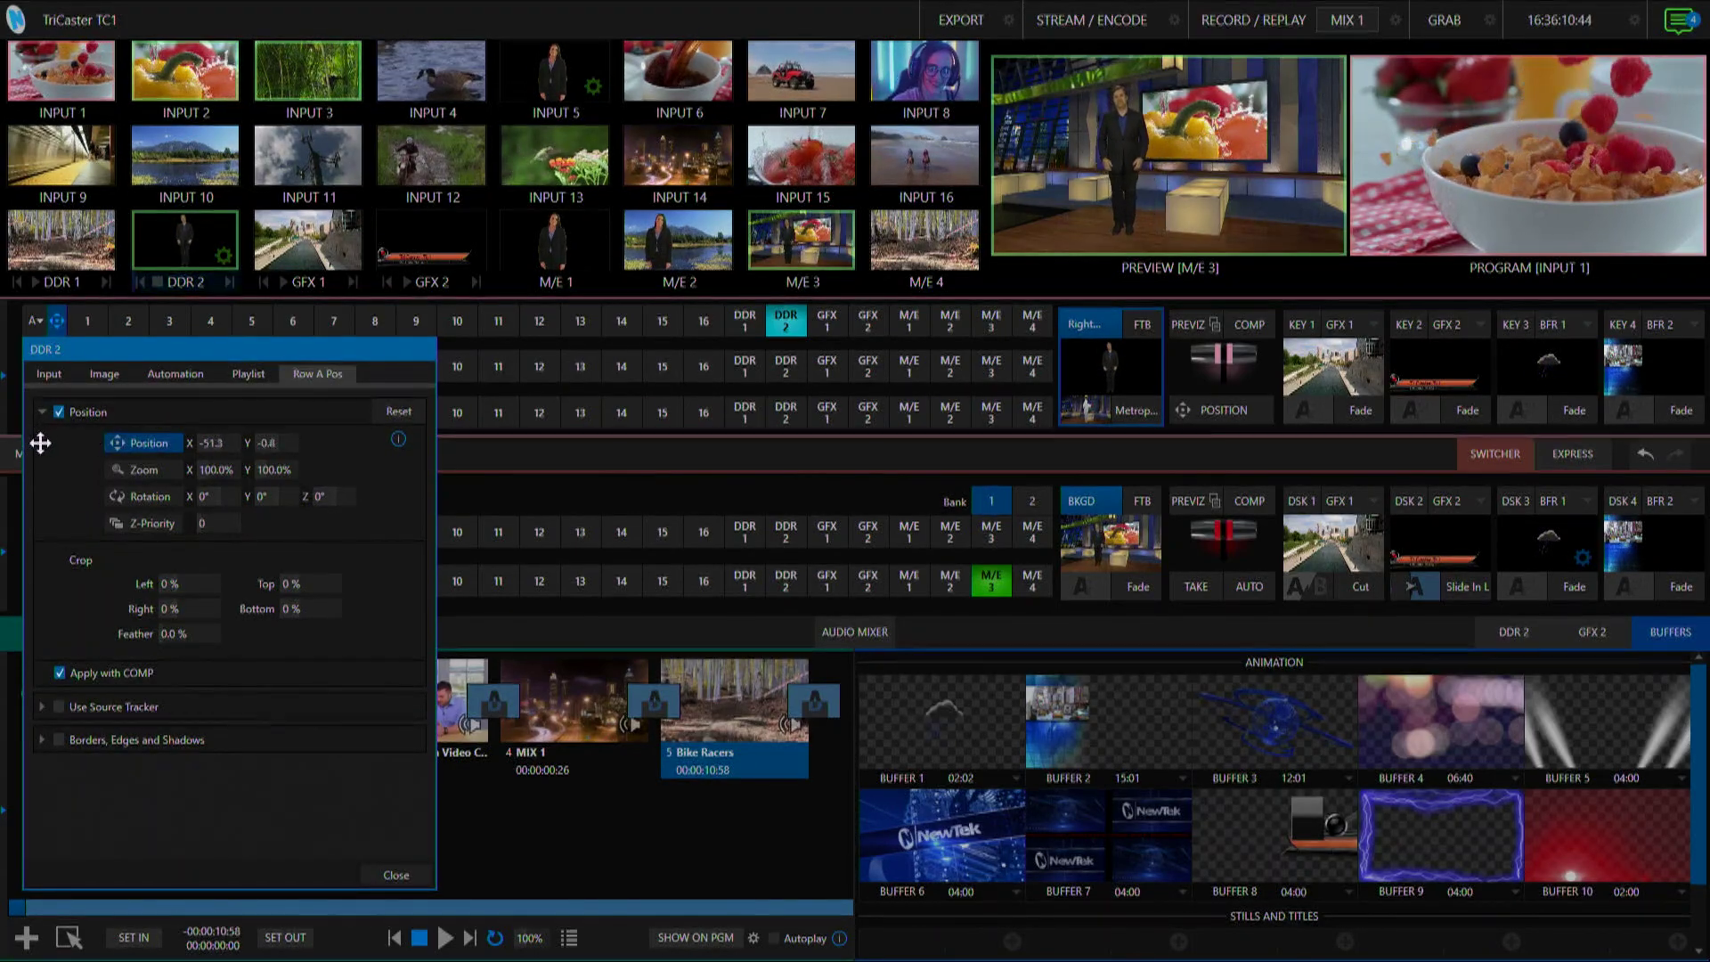
left_click(404, 867)
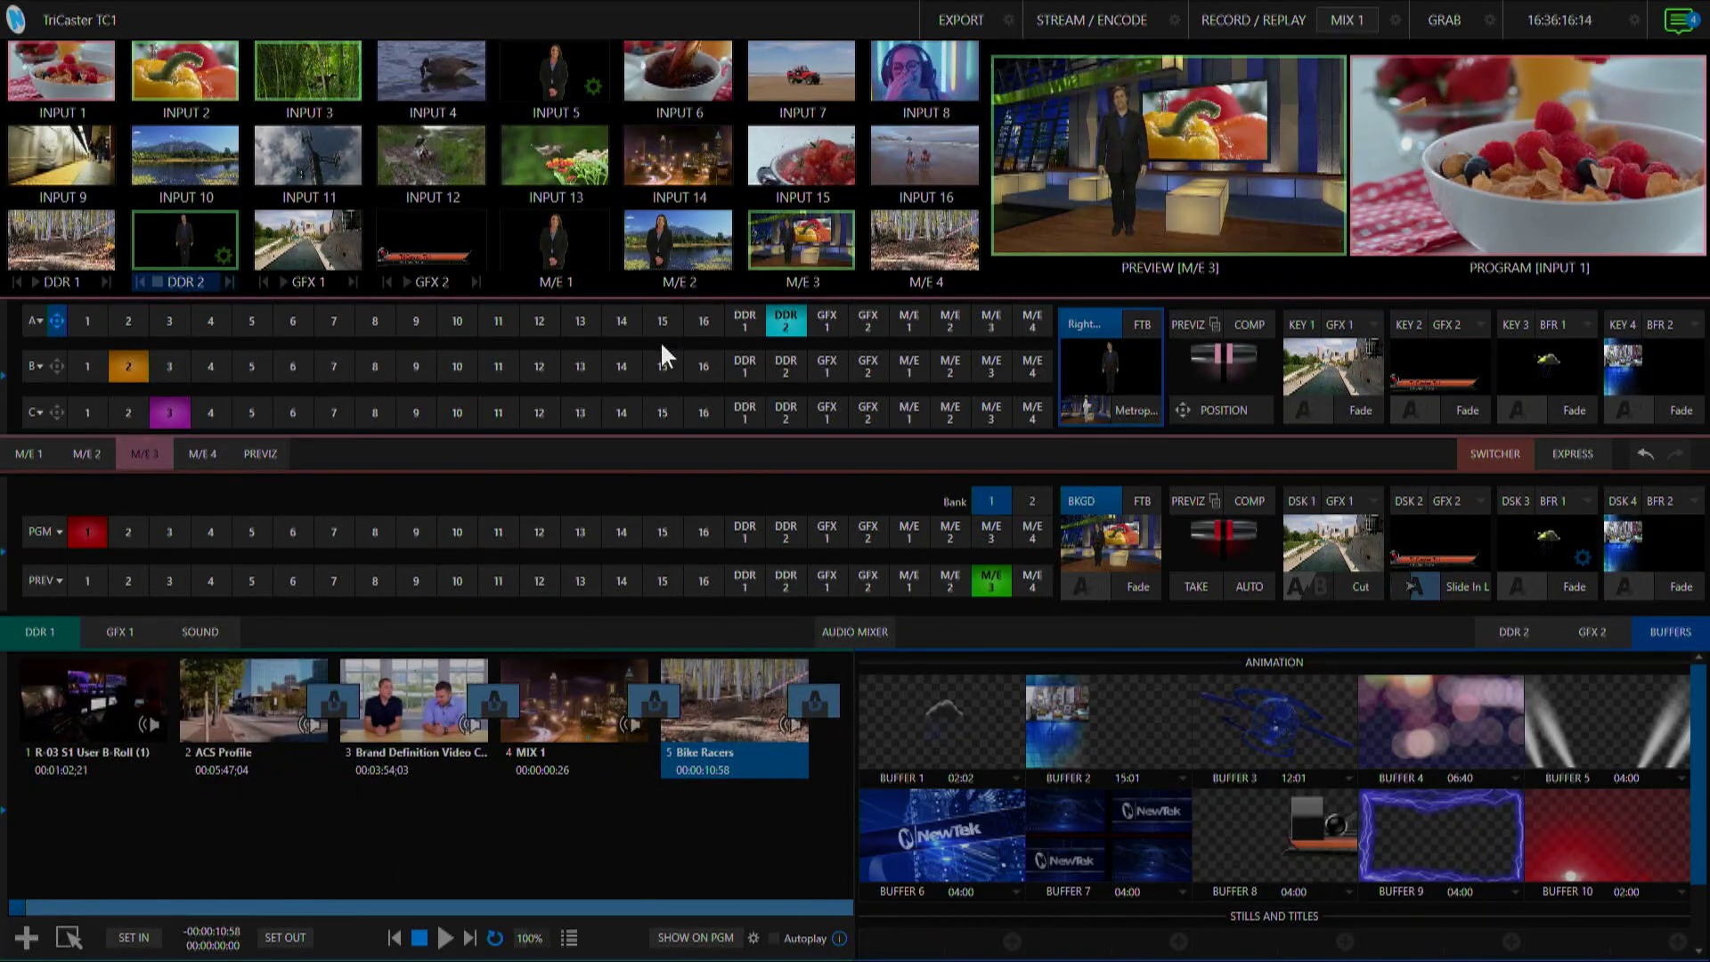
Step: Try Inputs 3, 4 and Bank 2 on M/E 3's row B, then put the M/E 2 feed on the set screen
left_click(171, 368)
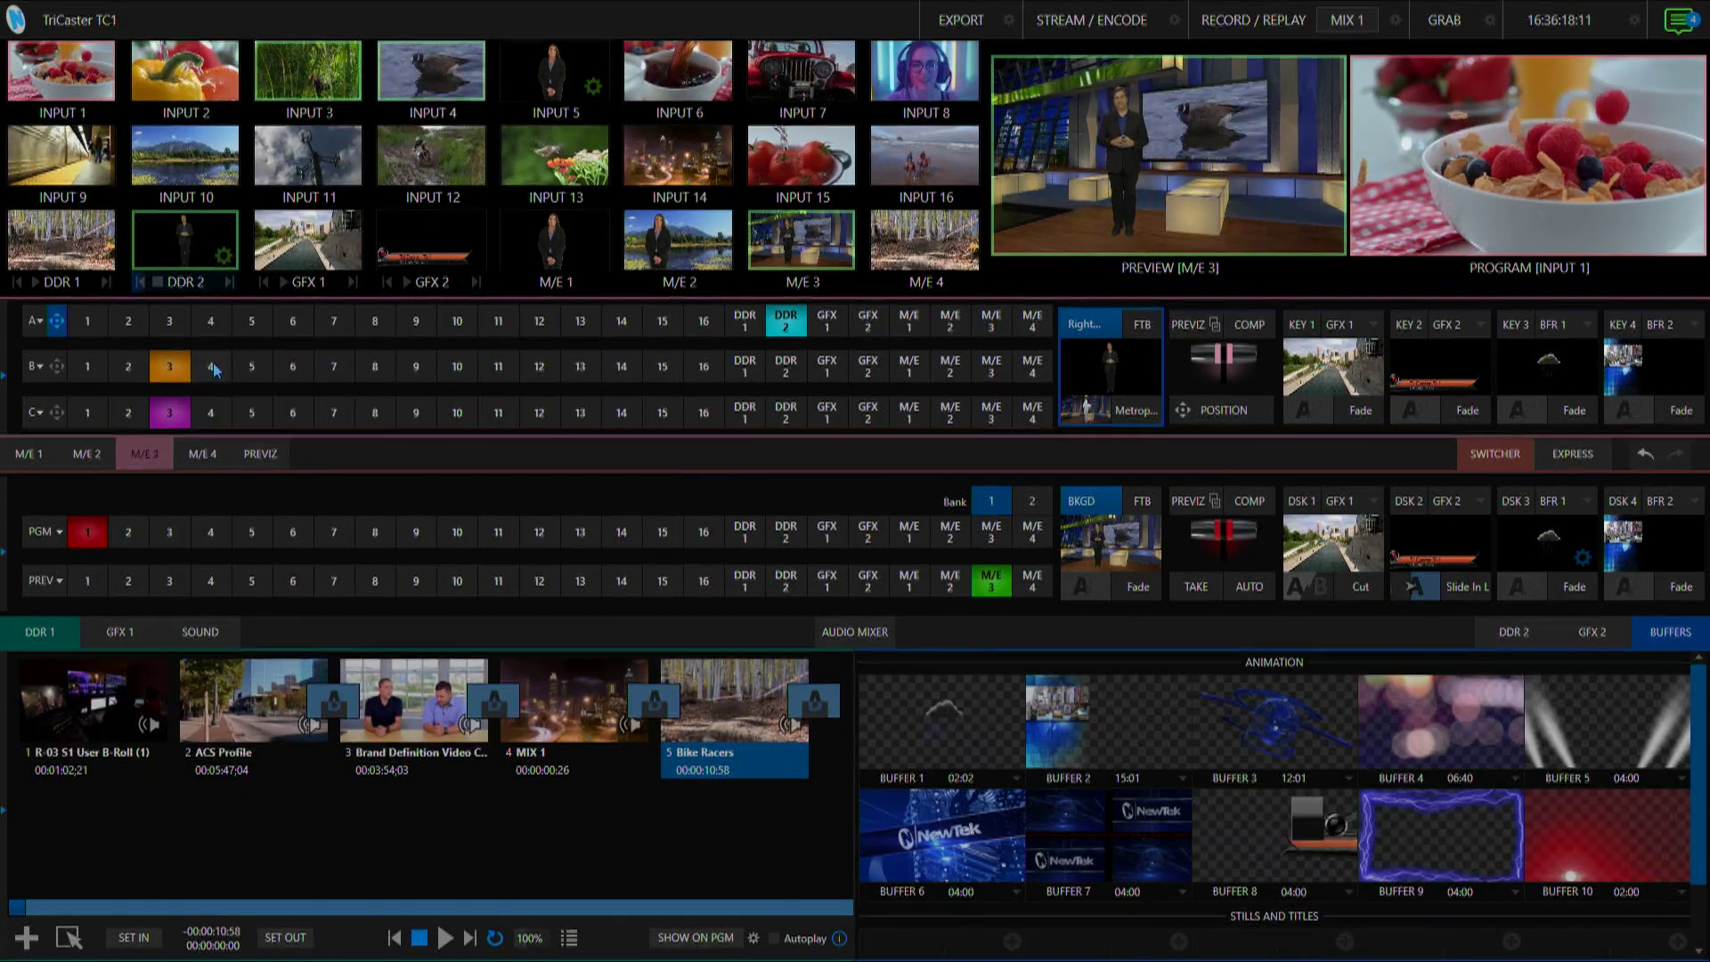
left_click(212, 368)
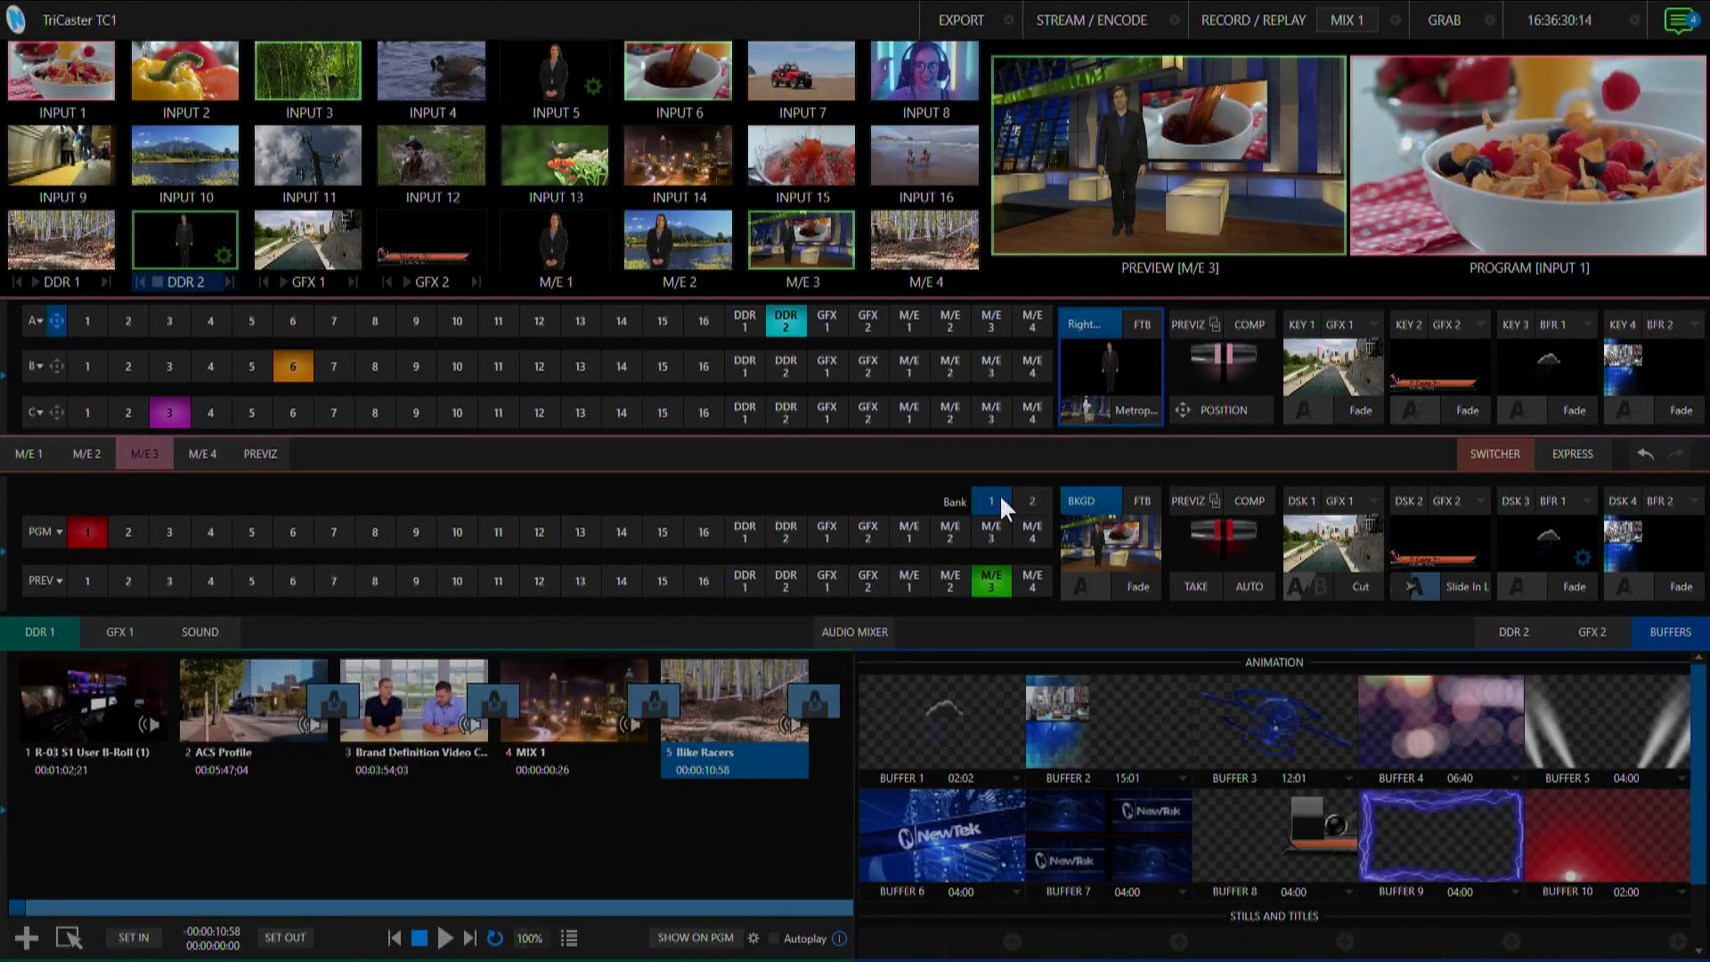
left_click(1034, 504)
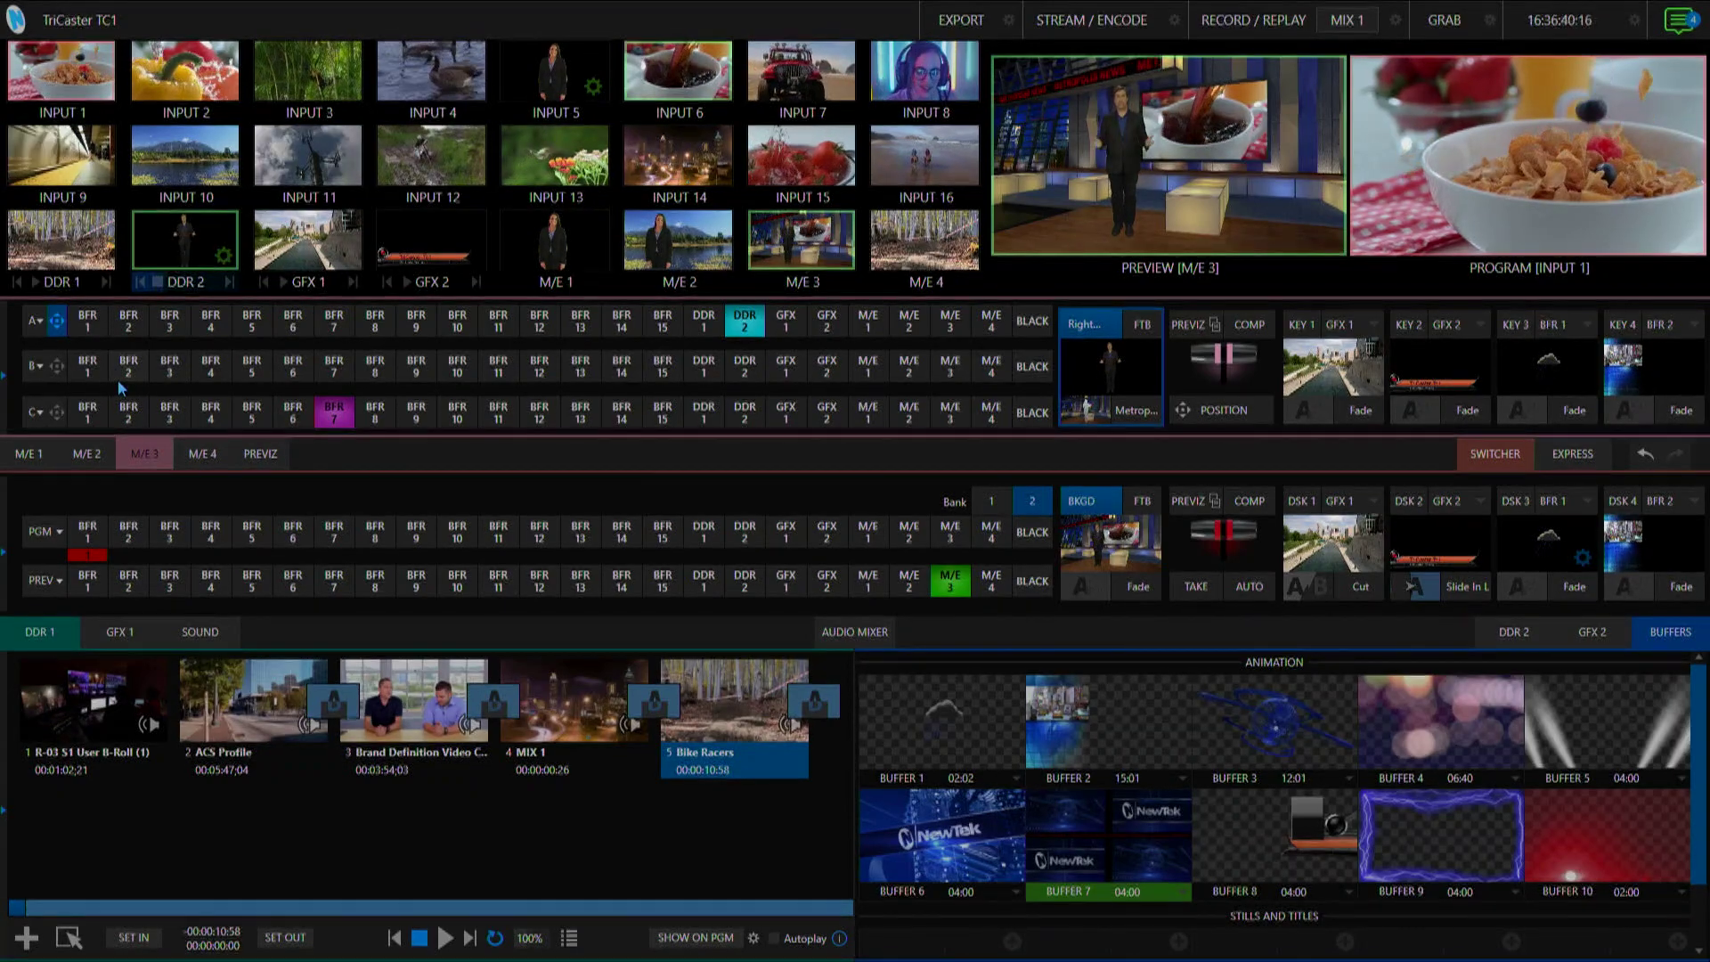
left_click(994, 501)
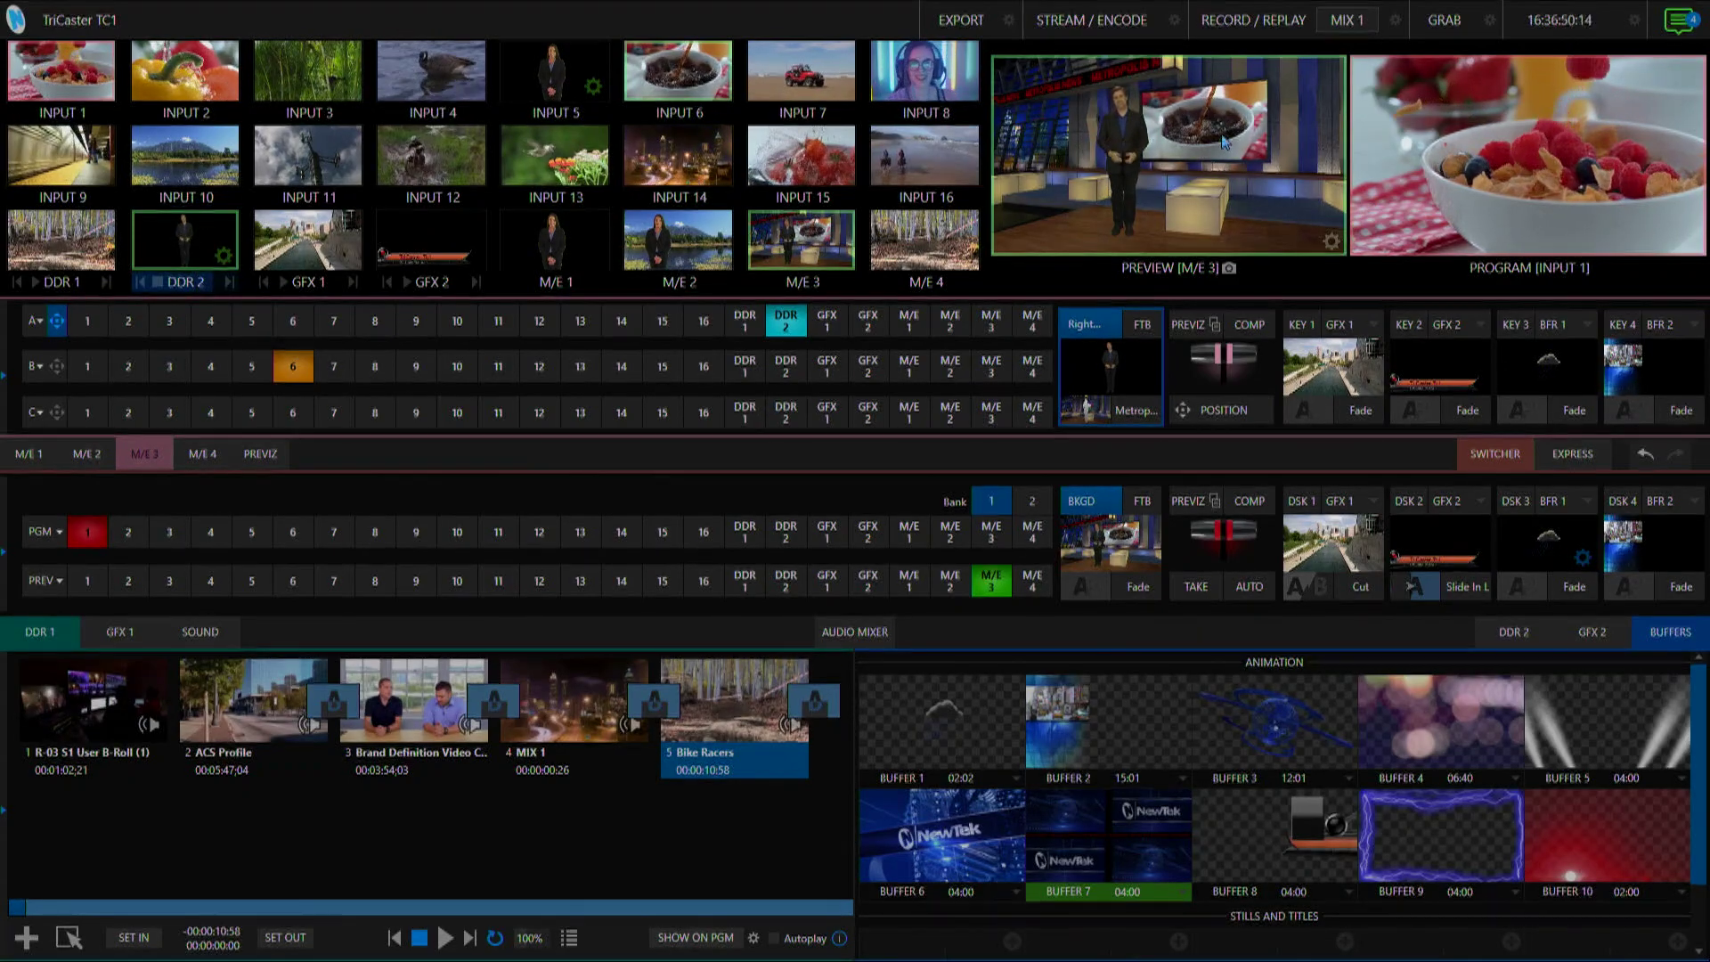
left_click(951, 370)
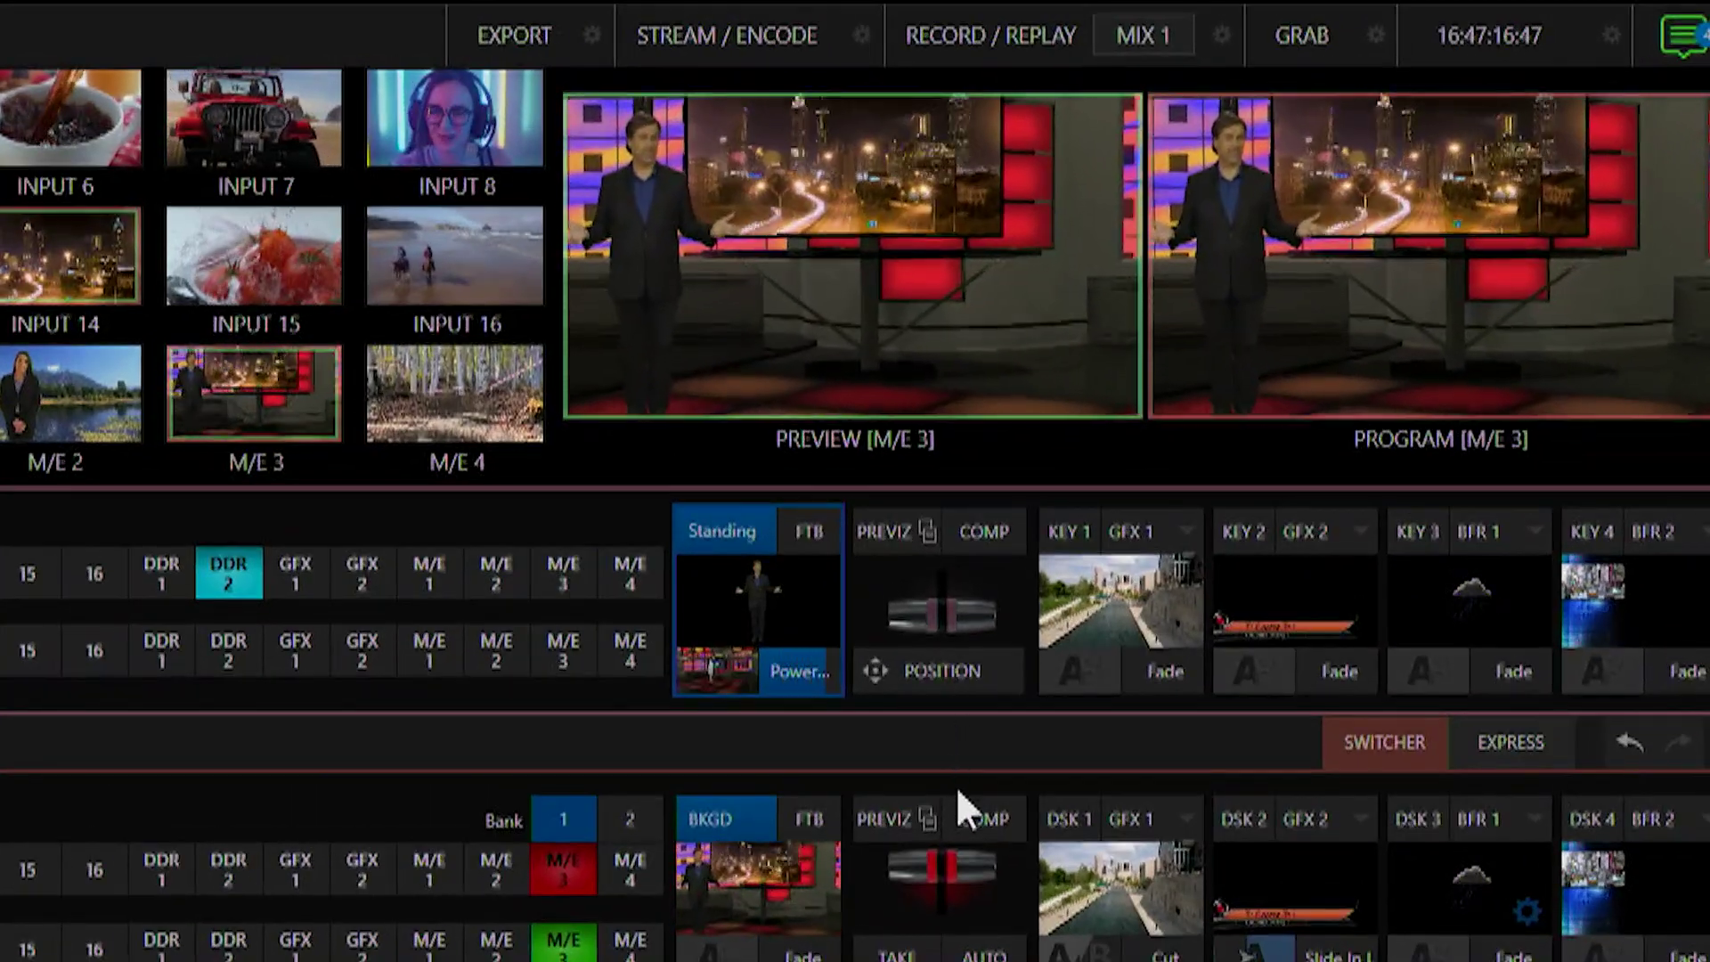
Step: Zoom M/E 3's virtual camera in to a tight shot of the presenter beside the night-city screen
left_click_drag(915, 680, 693, 643)
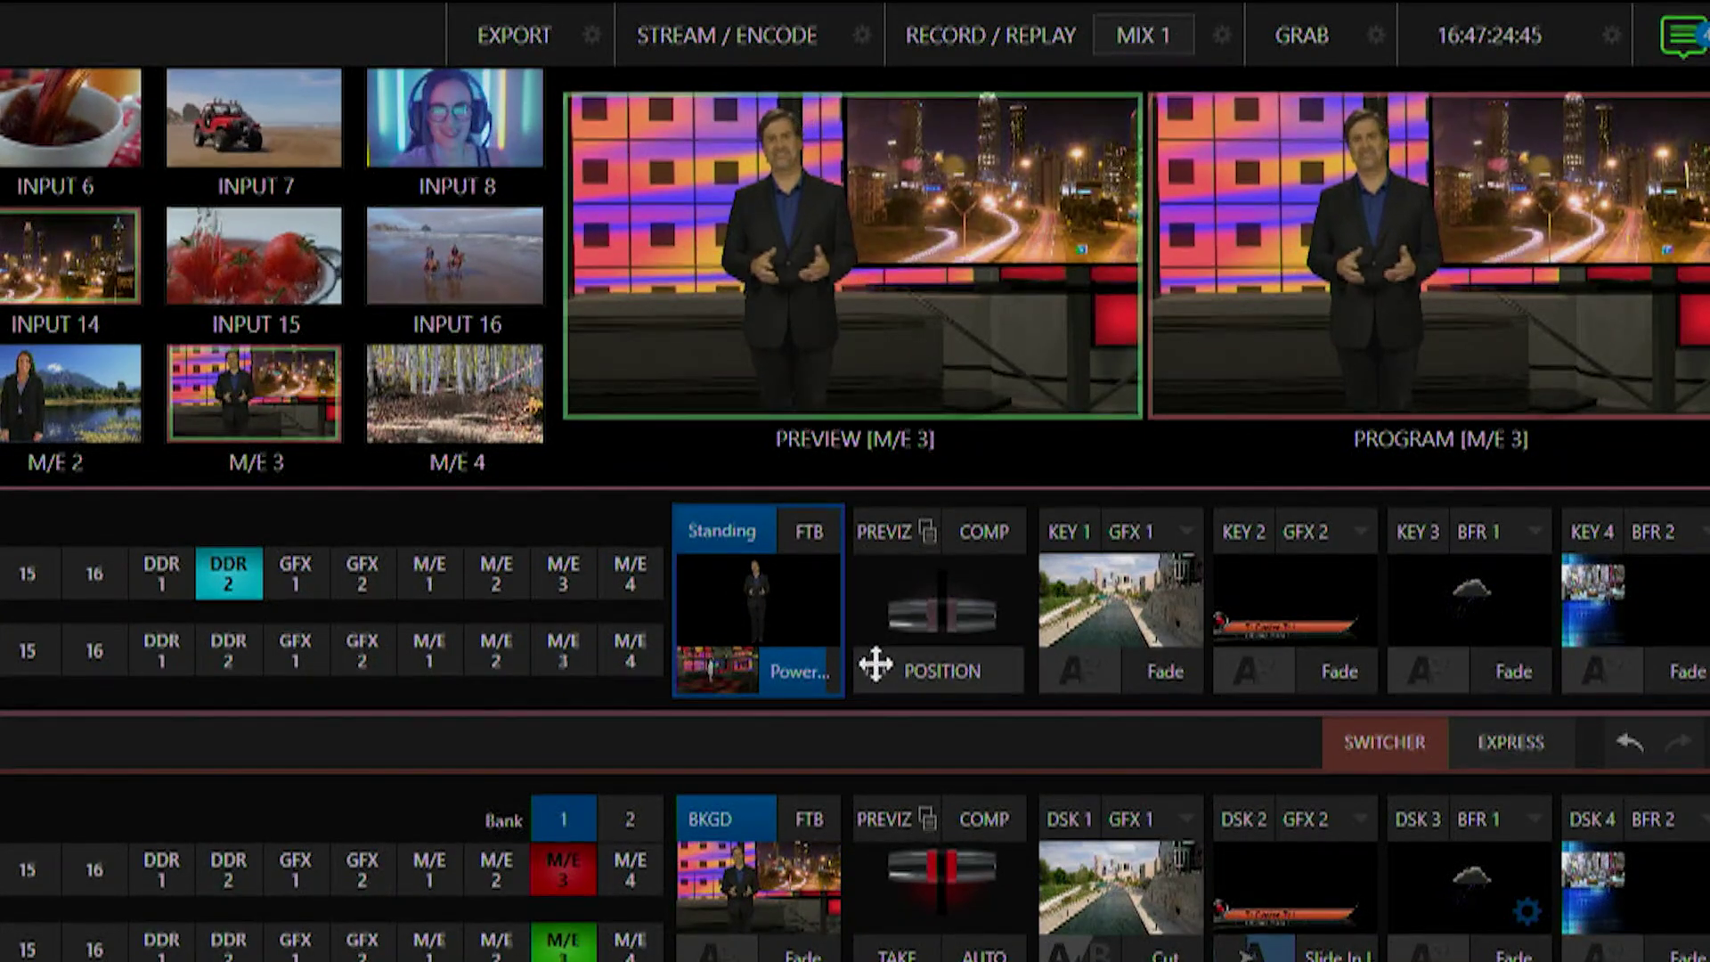
Step: Save the current tight M/E 3 shot as comp snapshot 1
left_click(1001, 527)
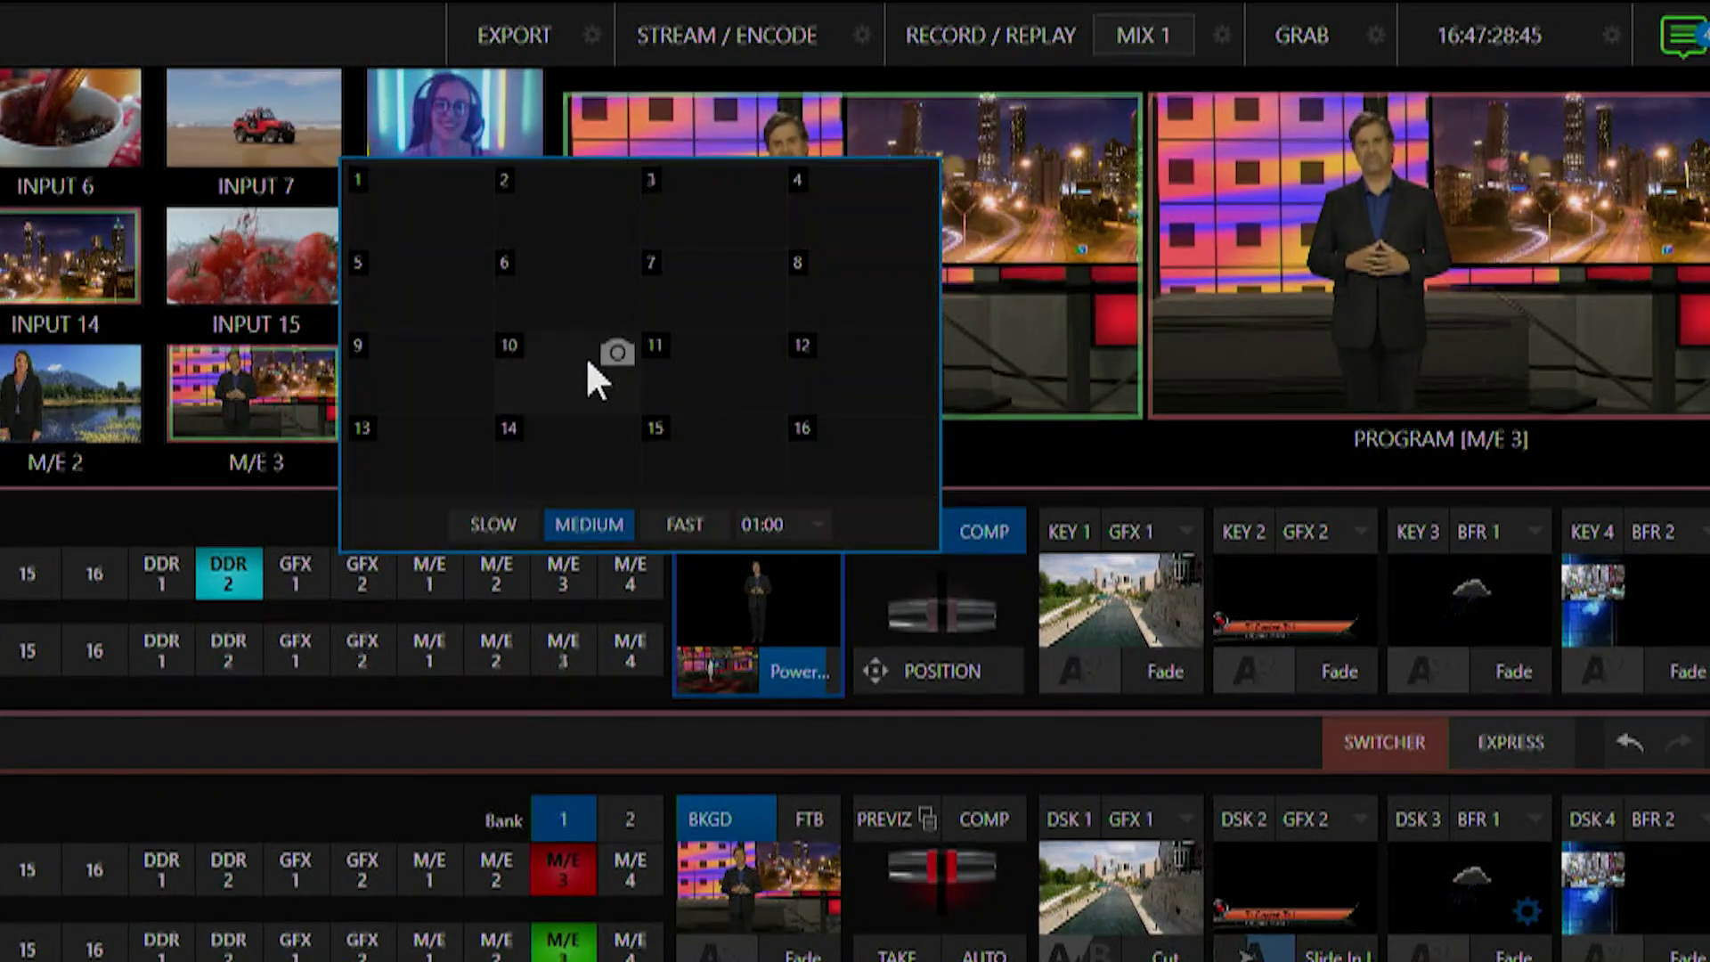
mouse_move(483, 212)
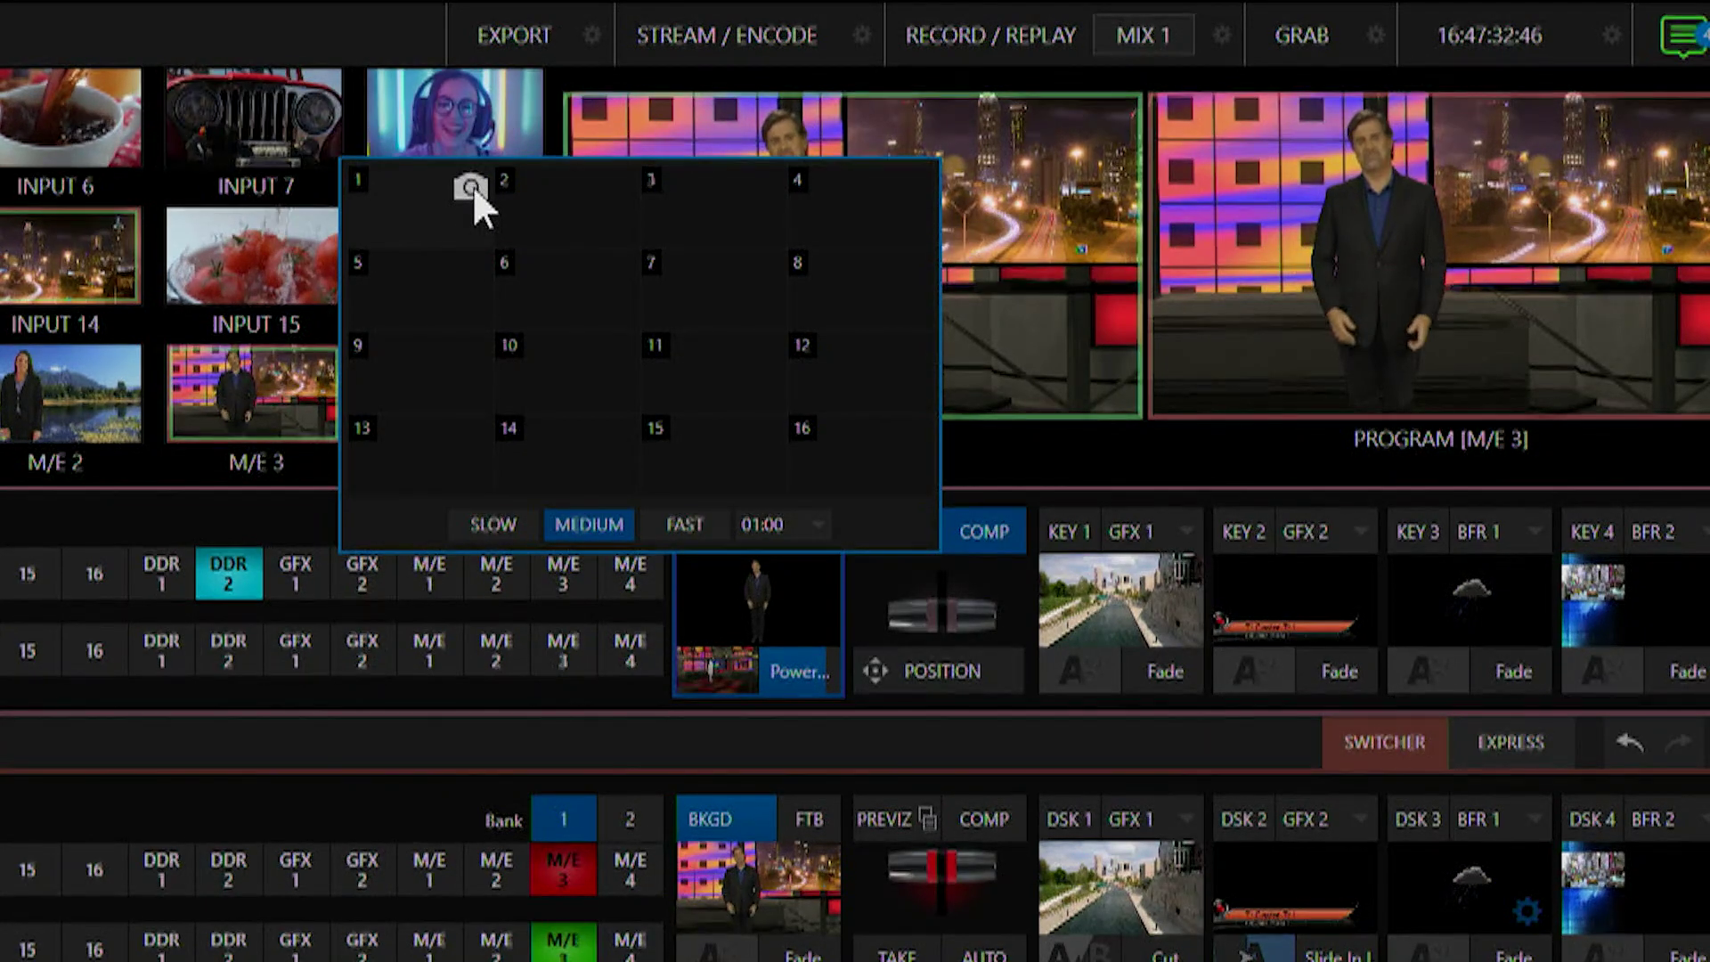
left_click(472, 185)
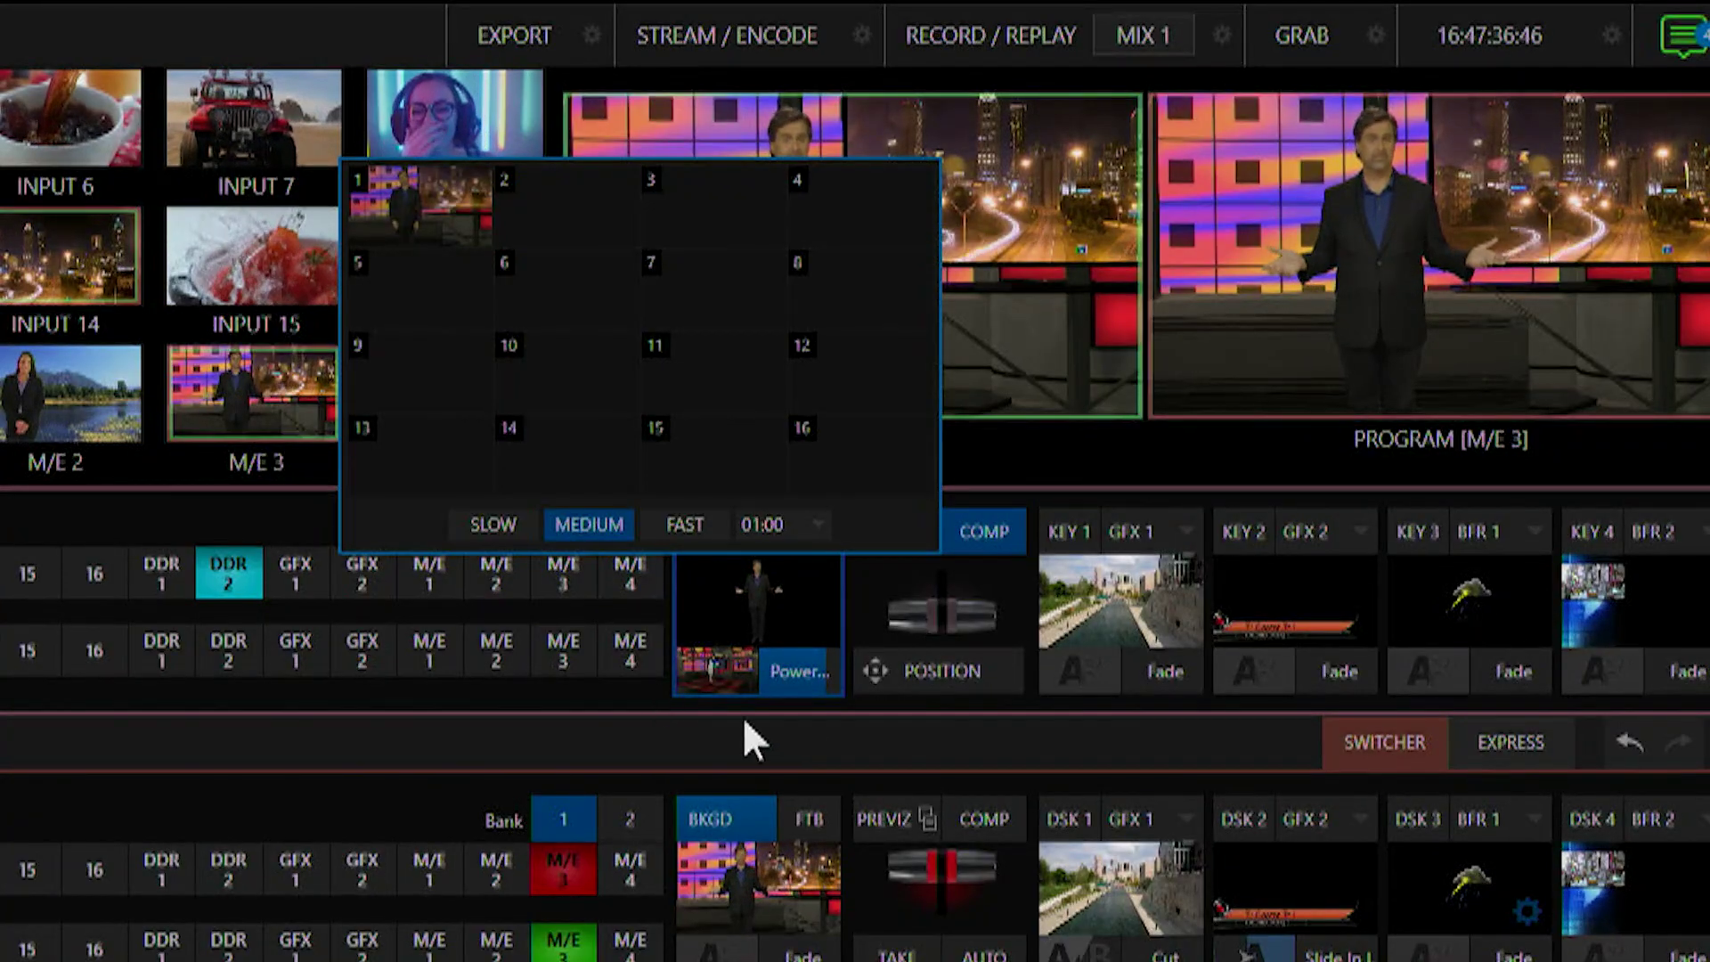
left_click(533, 692)
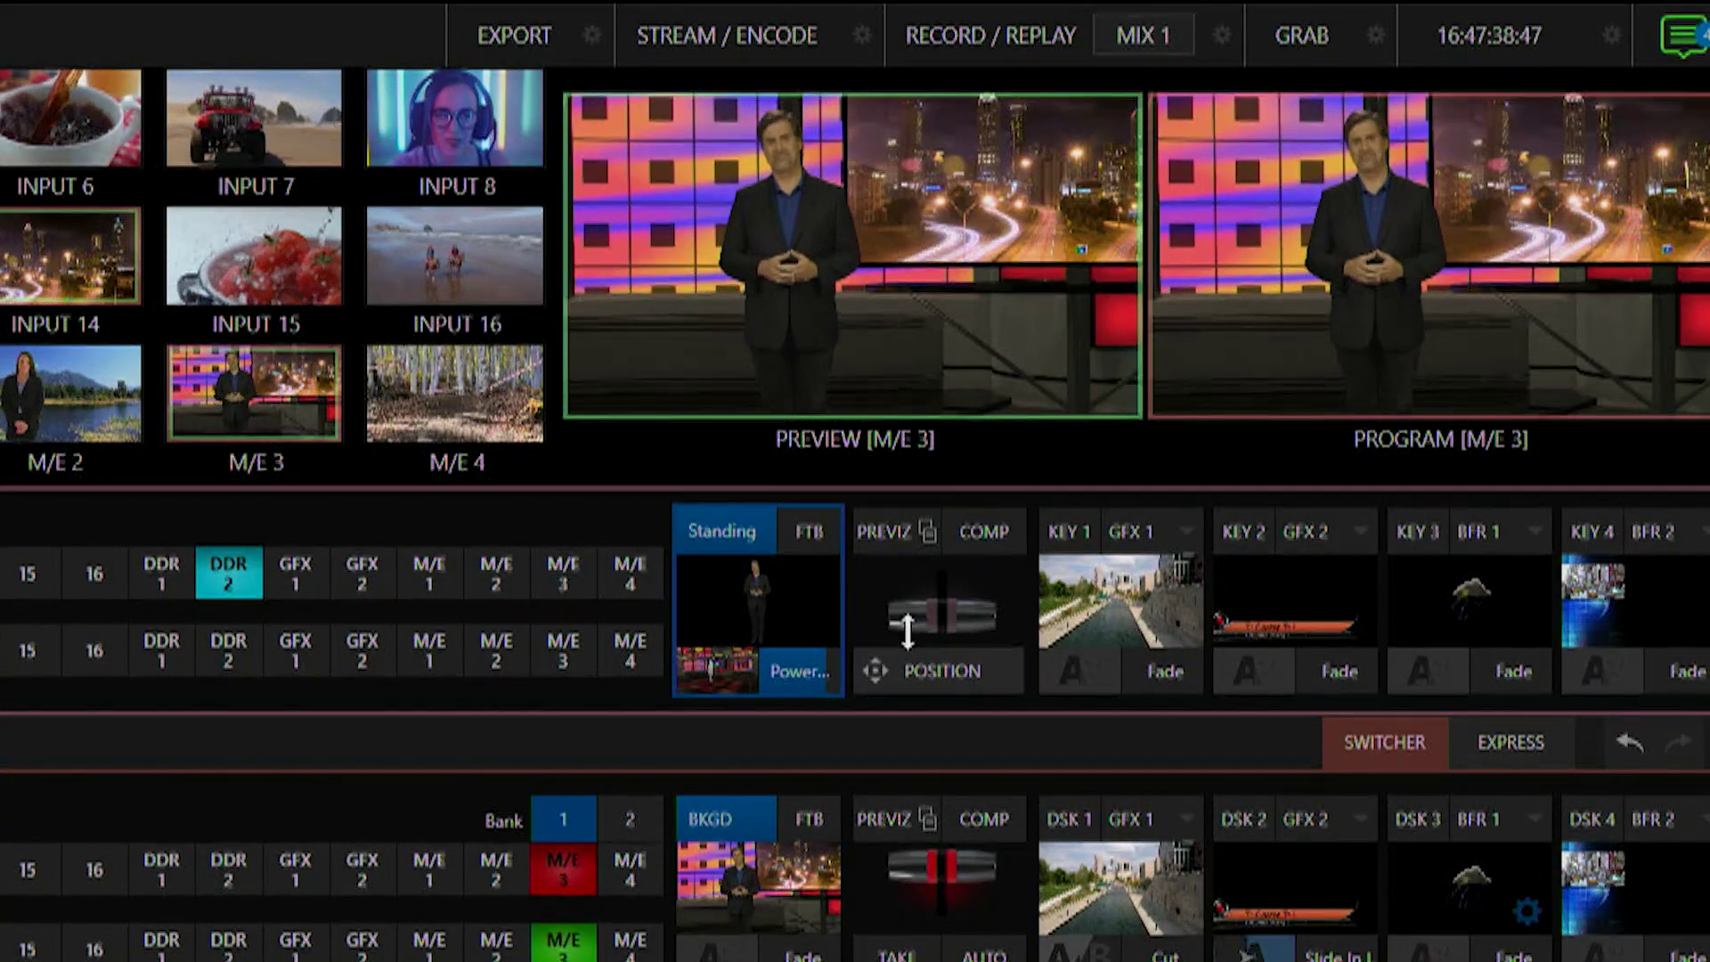
Step: Pull the PREVIZ view out to a wide shot and save it as comp 2
left_click_drag(935, 615, 916, 523)
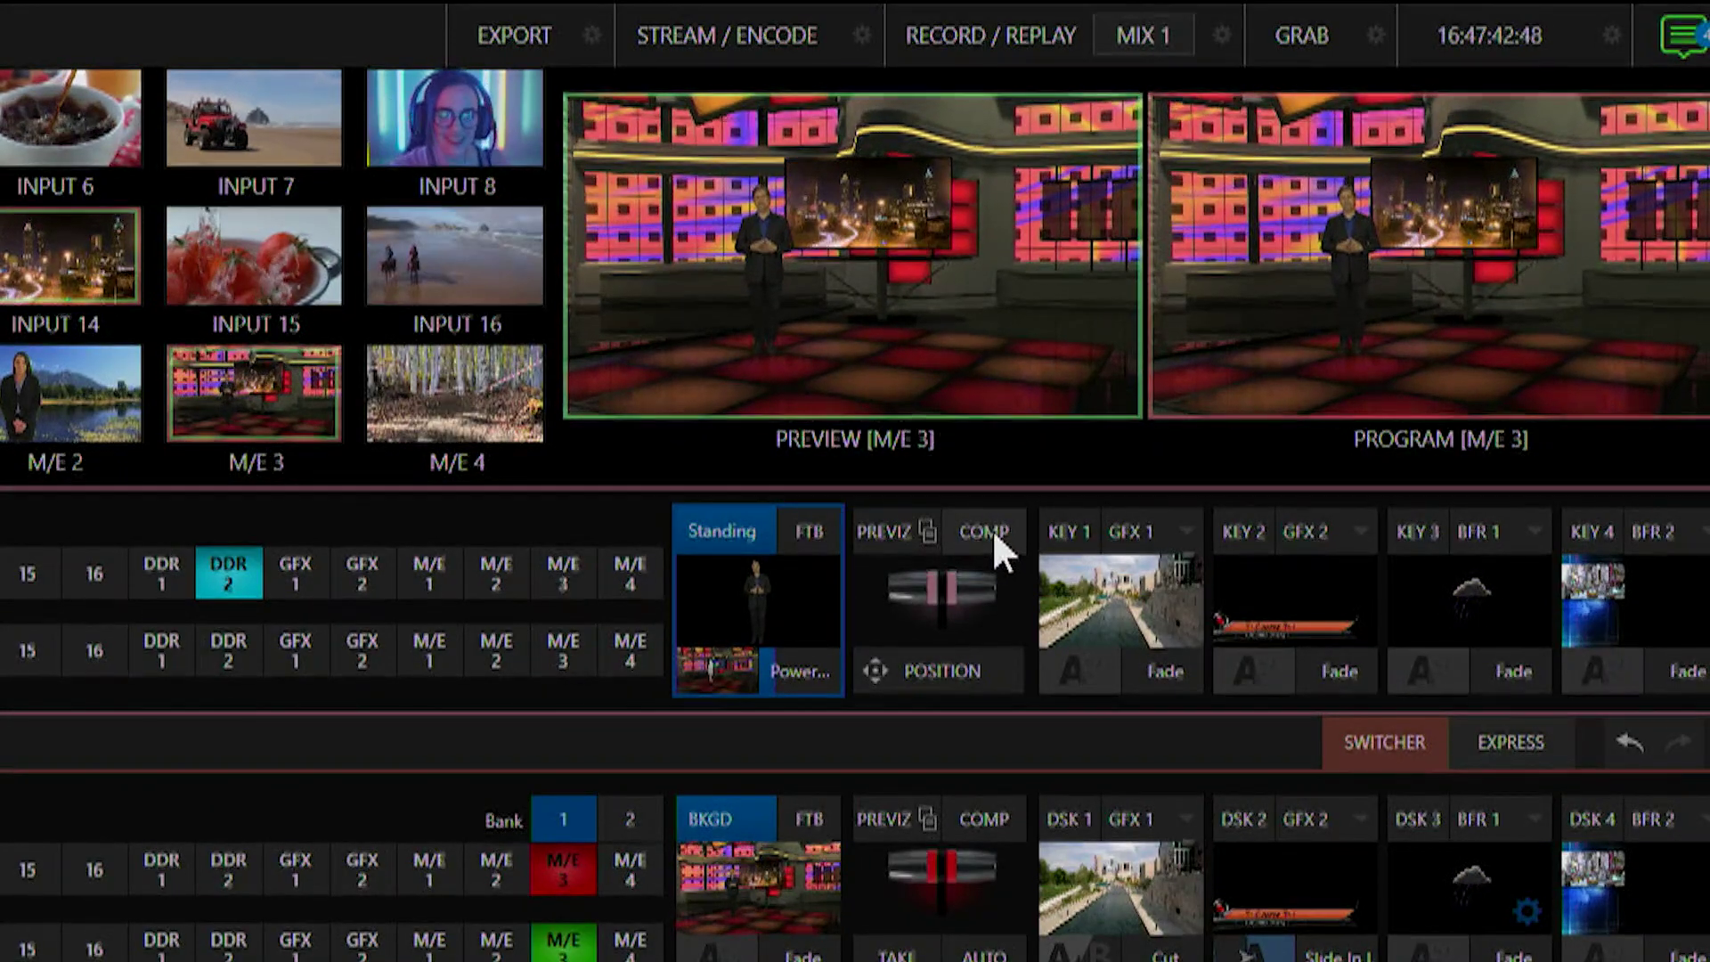
left_click(993, 529)
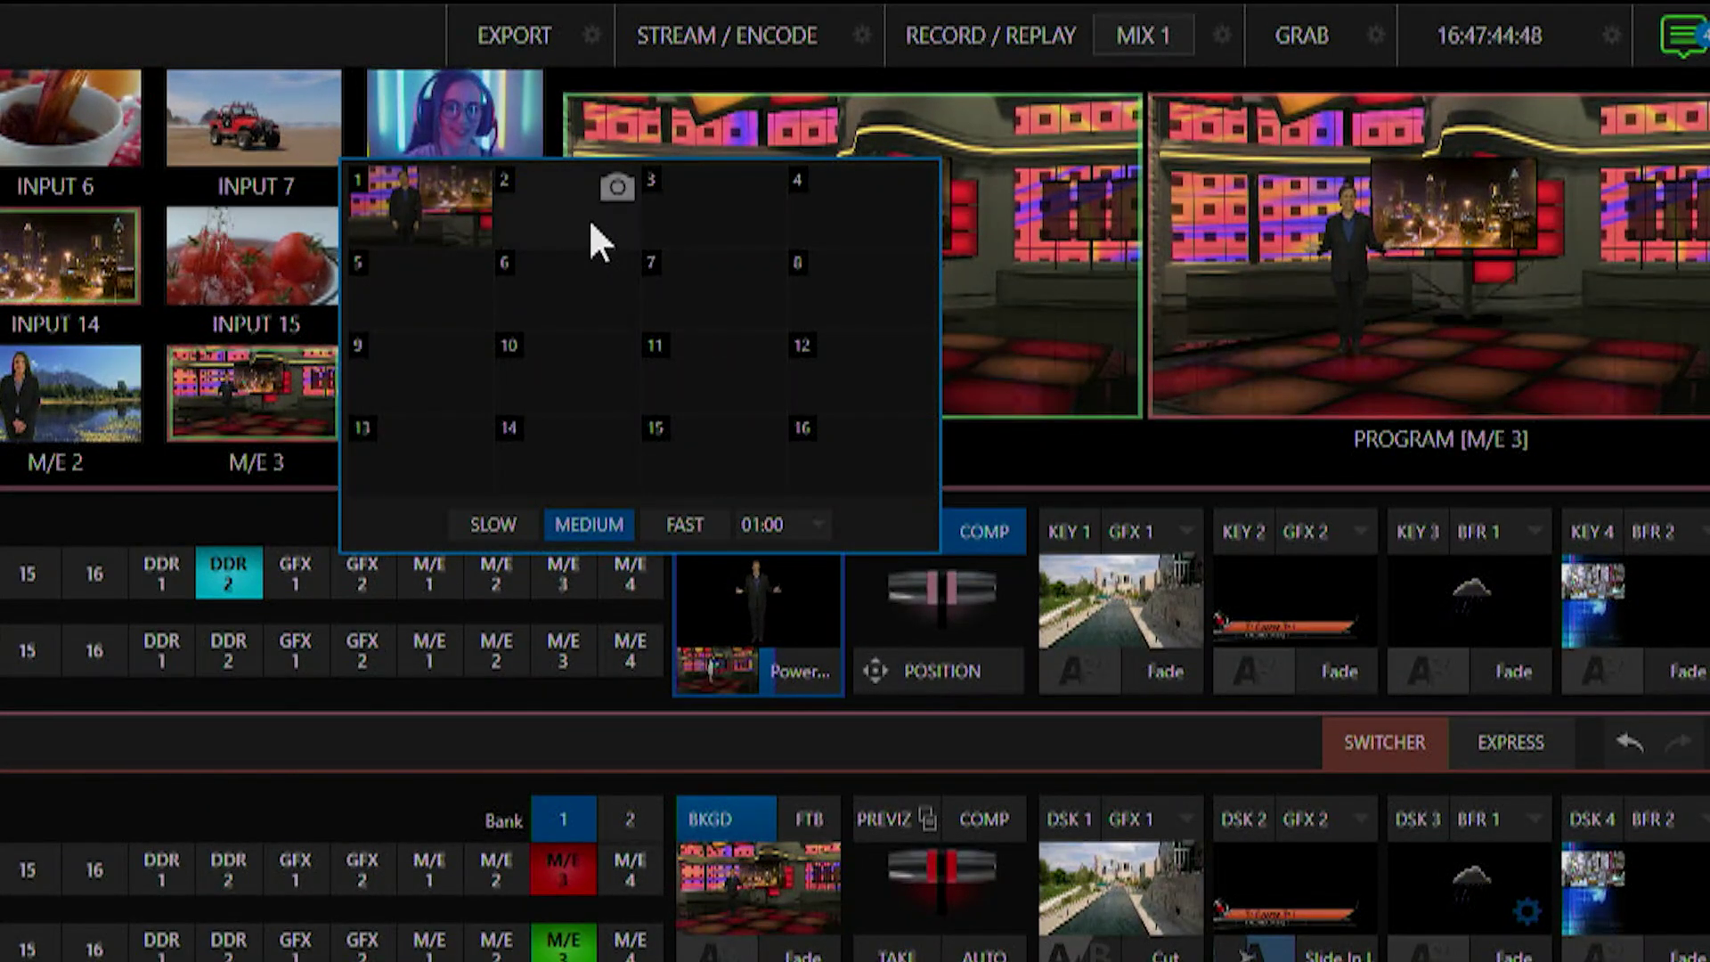
left_click(616, 185)
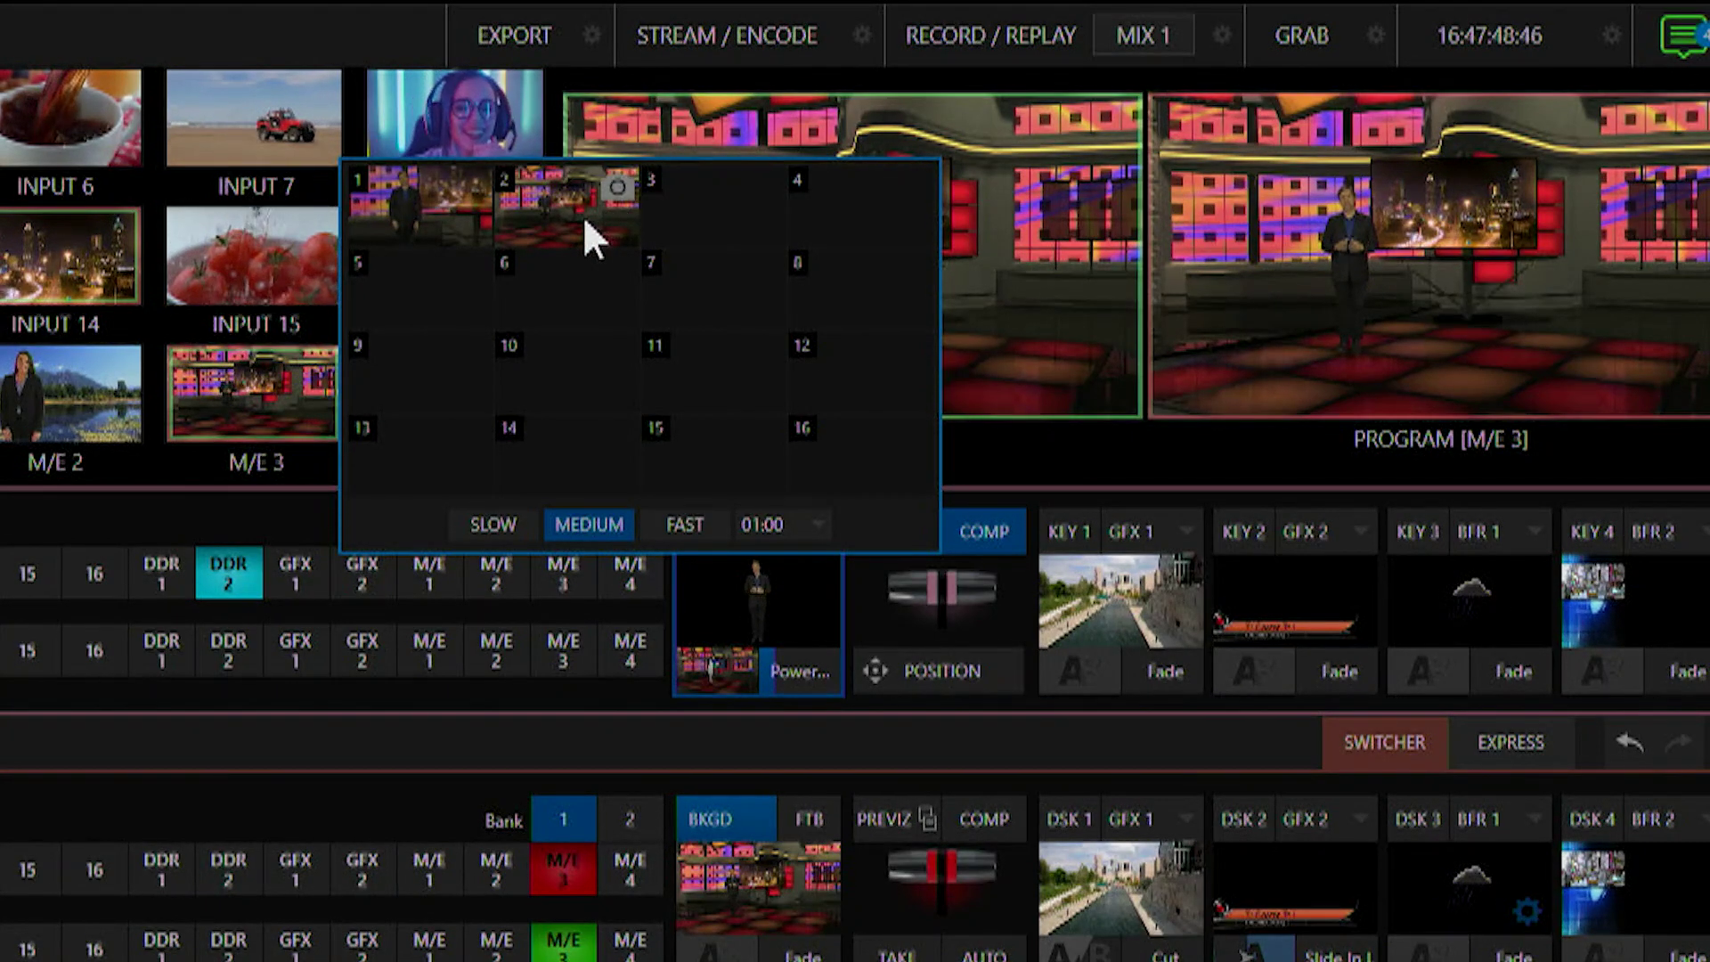
Step: Recall comp 1's tight shot and set the comp transition speed to FAST
left_click(414, 214)
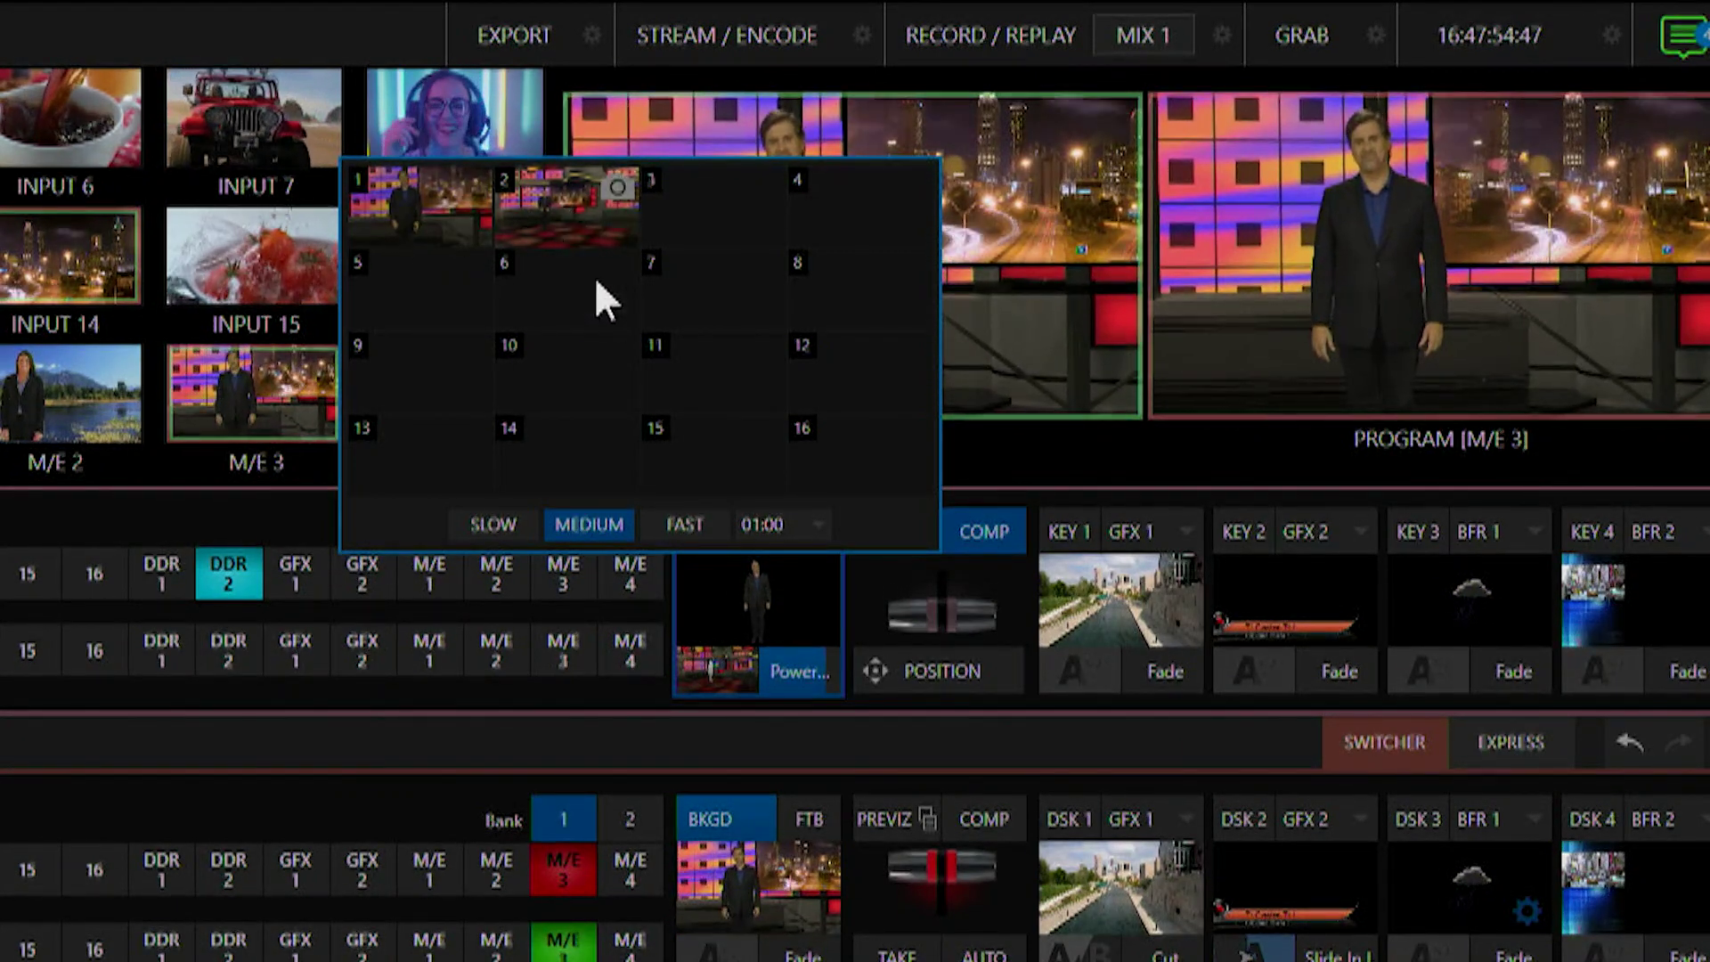
left_click(508, 525)
left_click(587, 523)
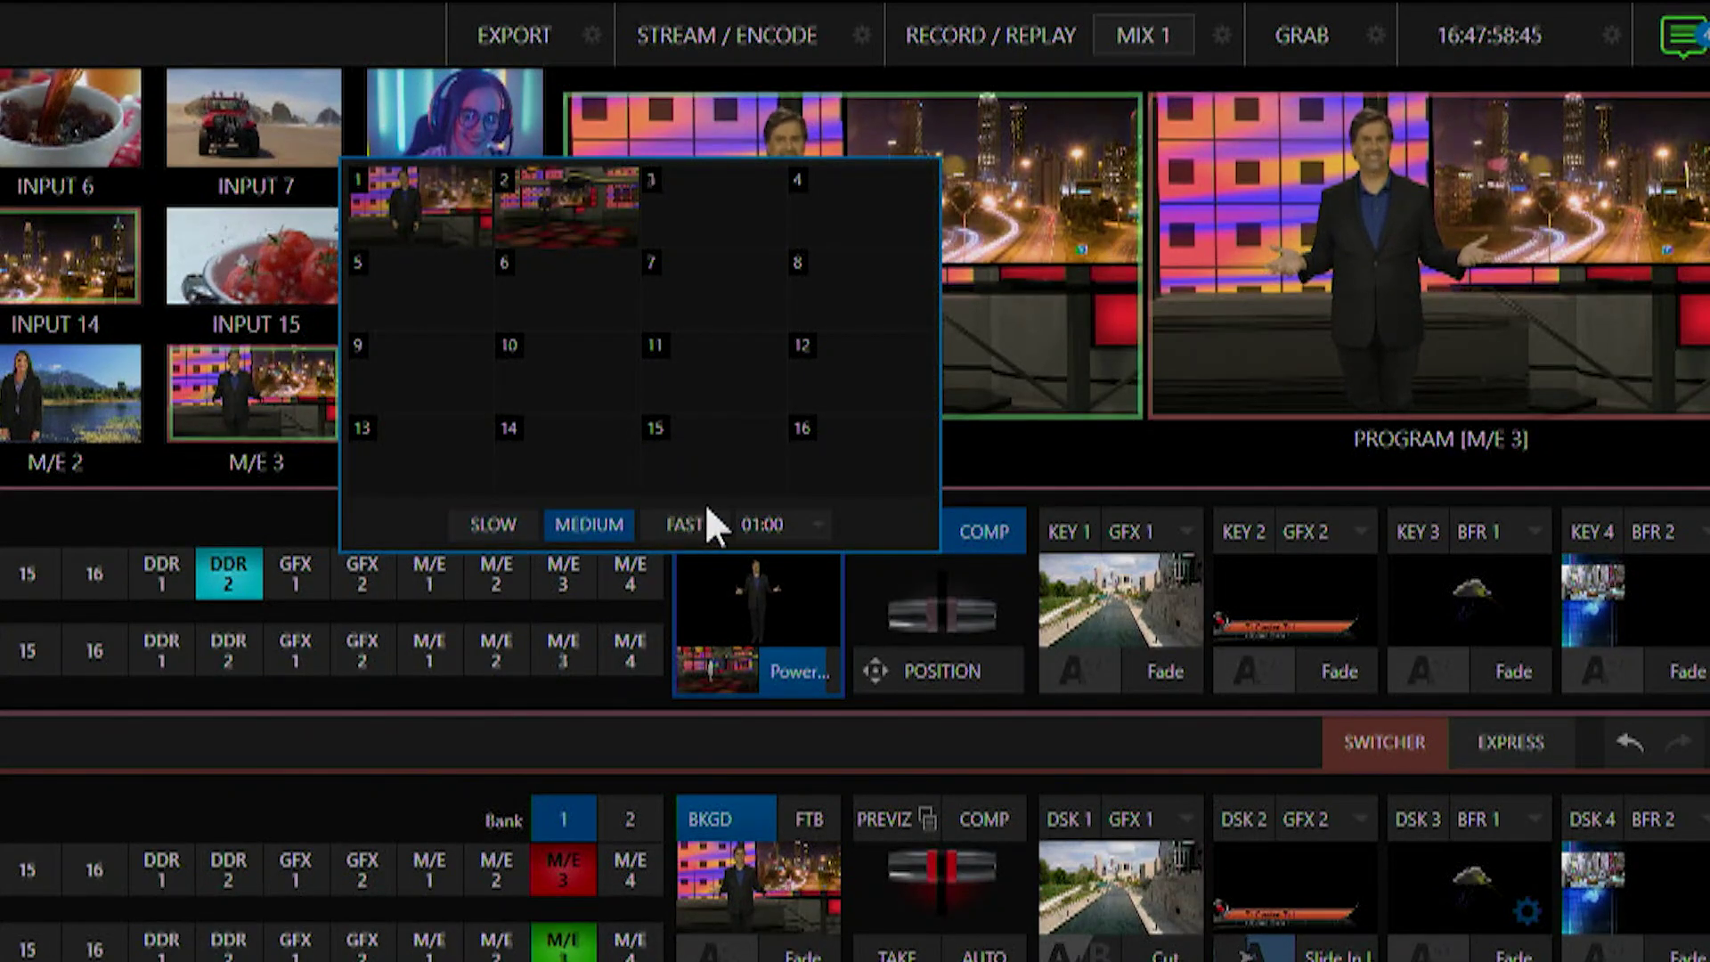
left_click(684, 526)
left_click(771, 524)
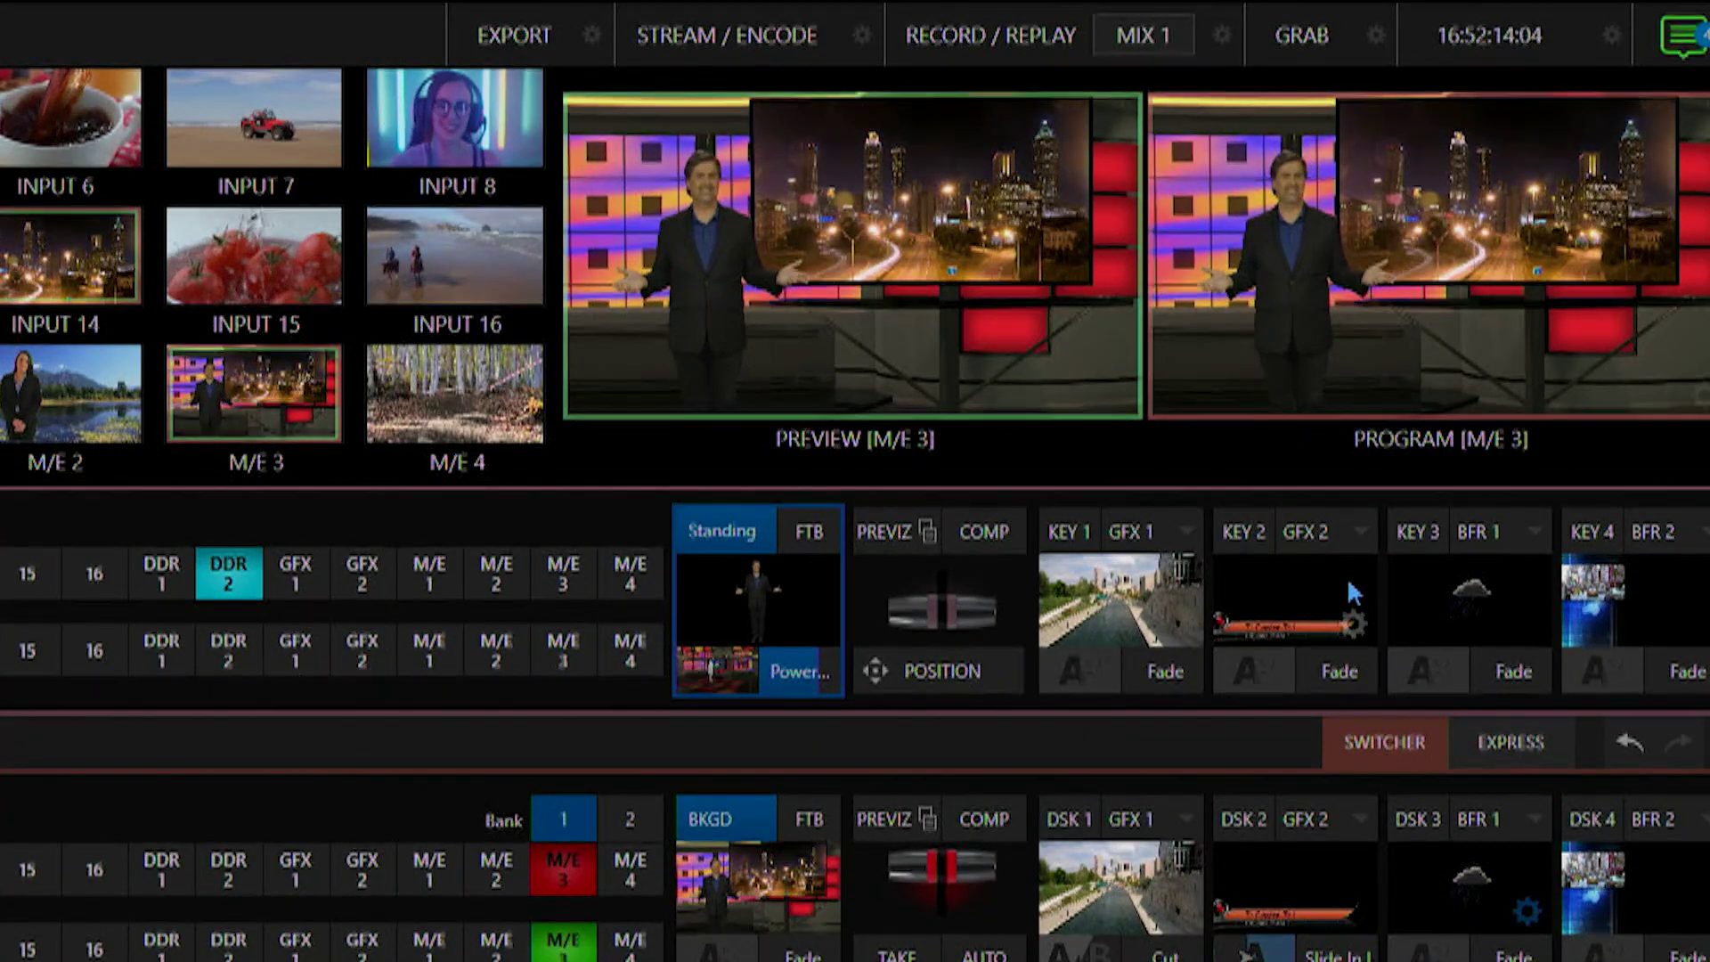
Step: Fade in the TriCaster TC1 lower third and save the current M/E 3 framing as comp 3
left_click(1333, 670)
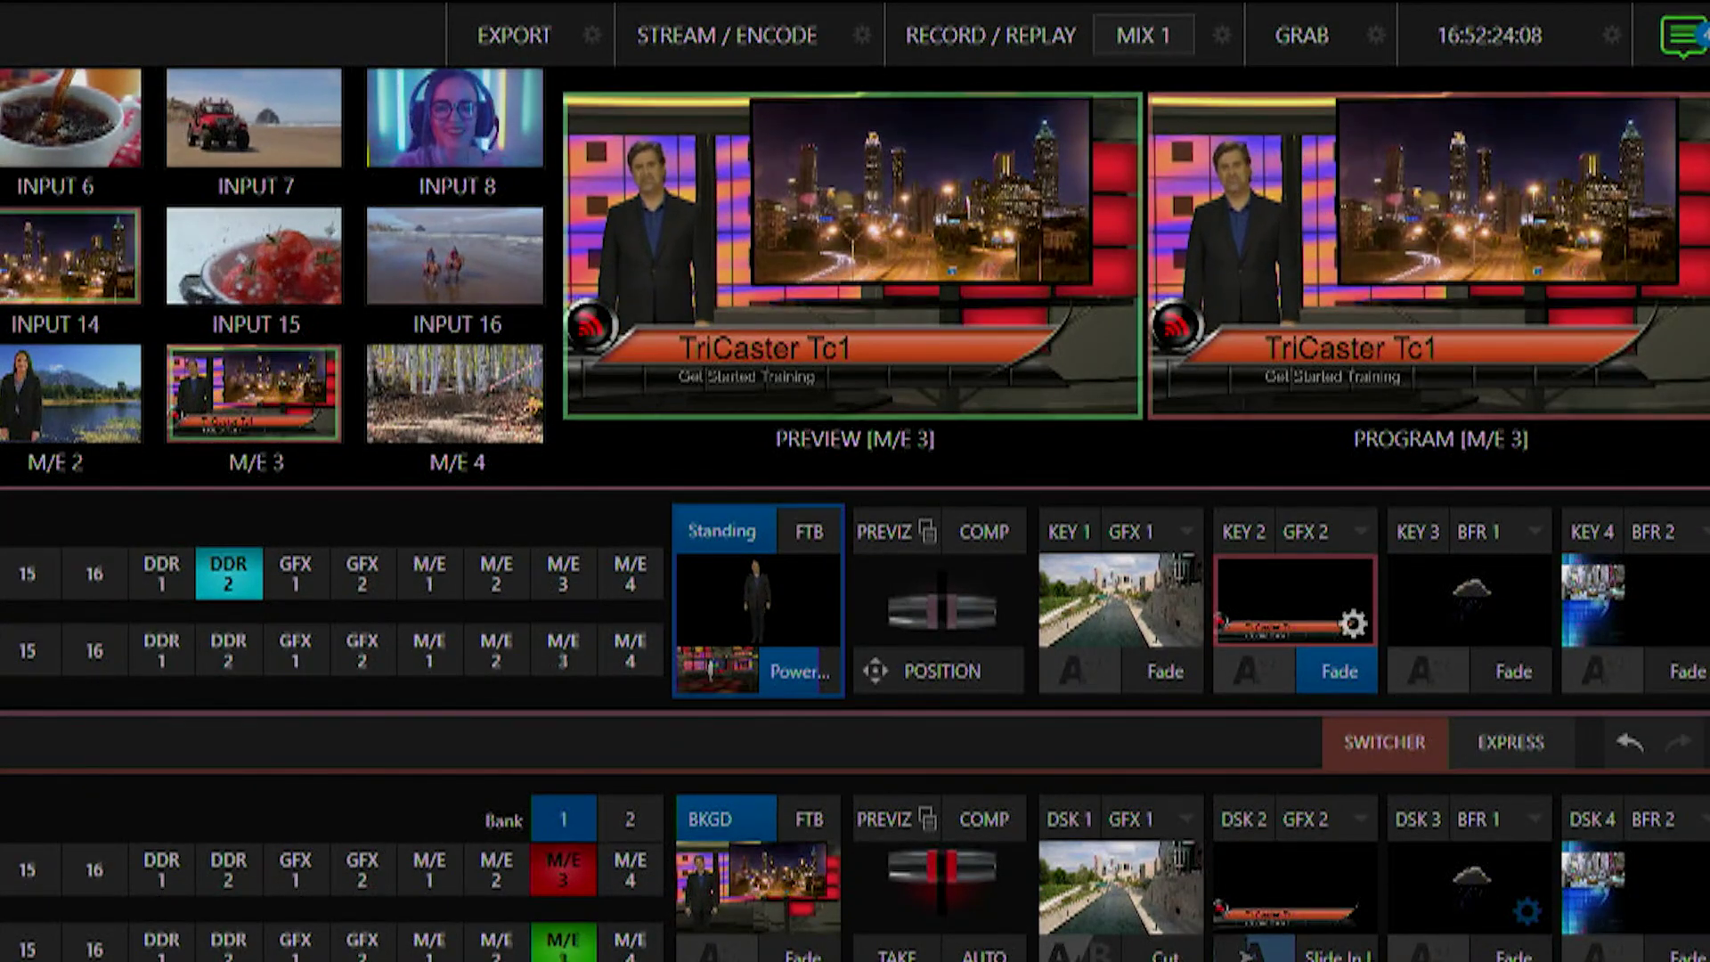
left_click(969, 525)
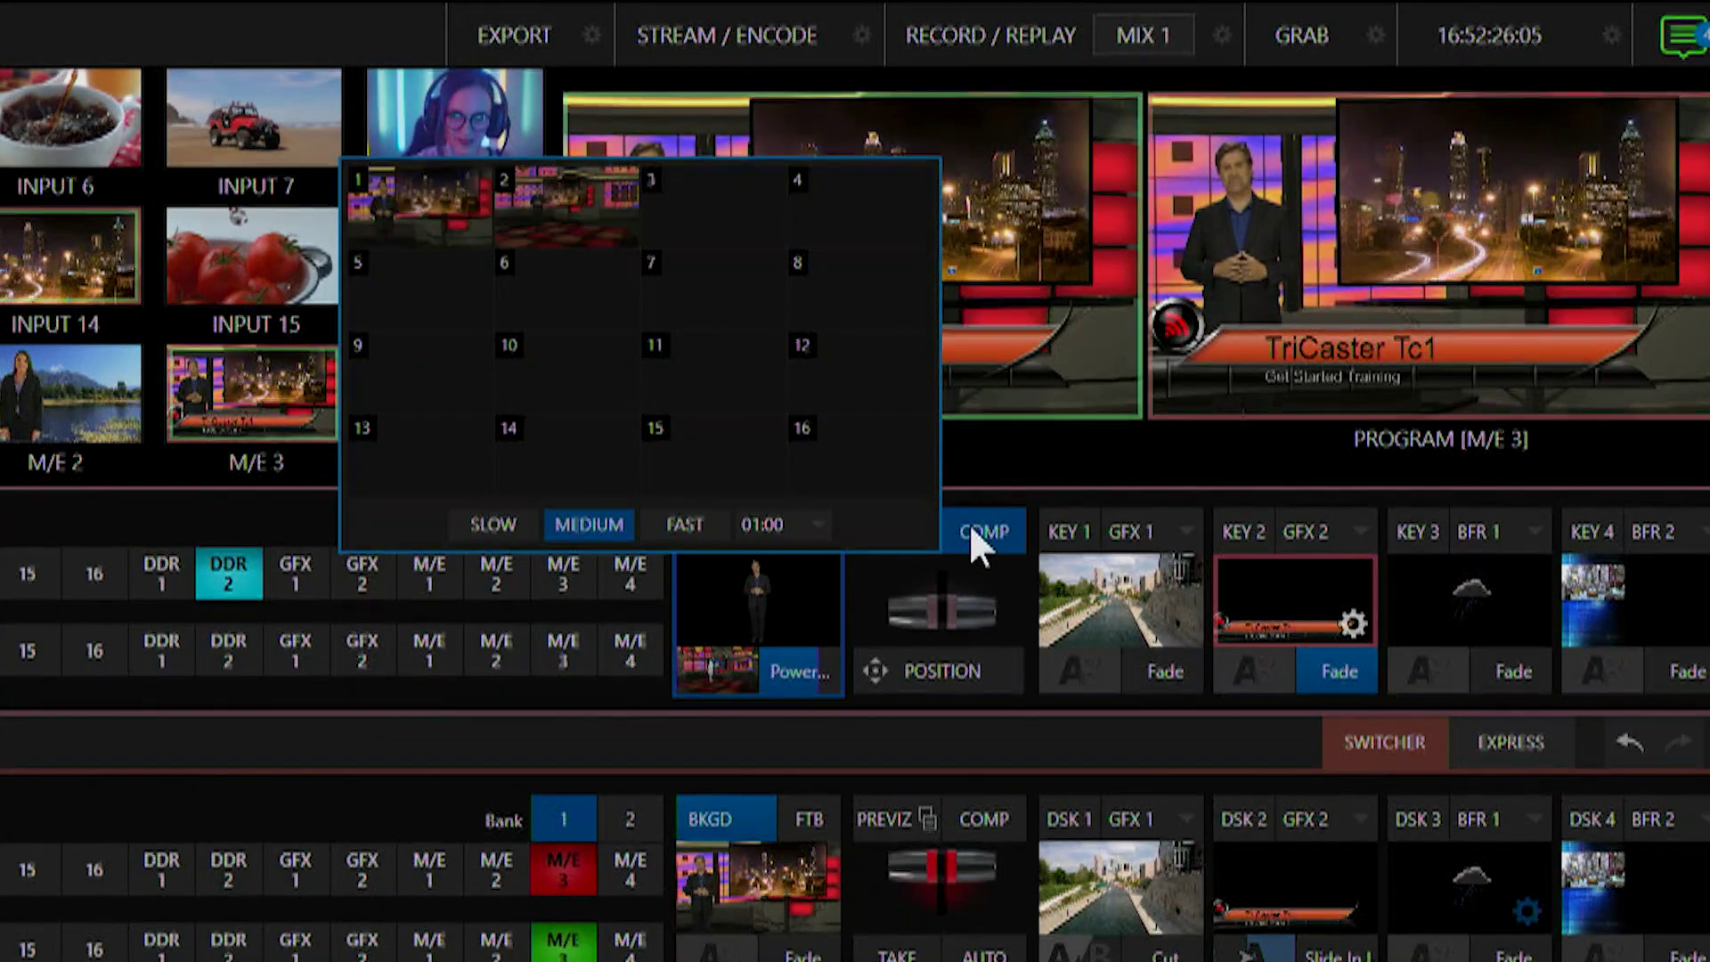
left_click(754, 180)
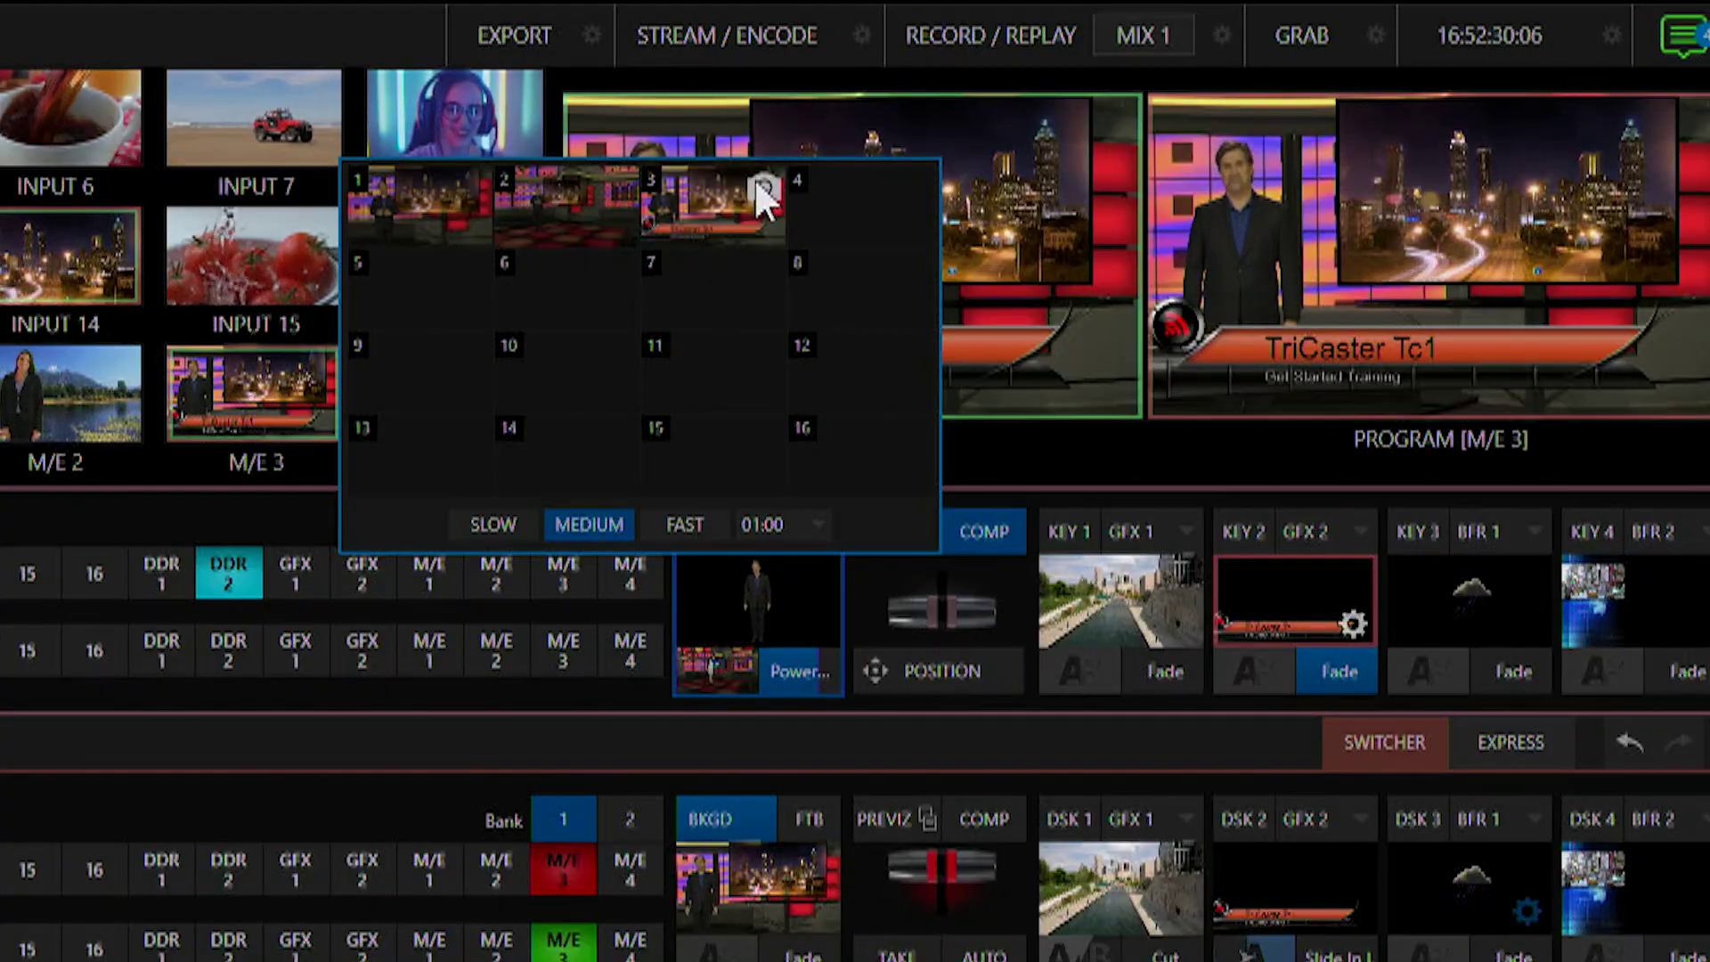
Step: Animate from the wide set shot of comp 2 to comp 3's closer presenter shot
left_click(548, 220)
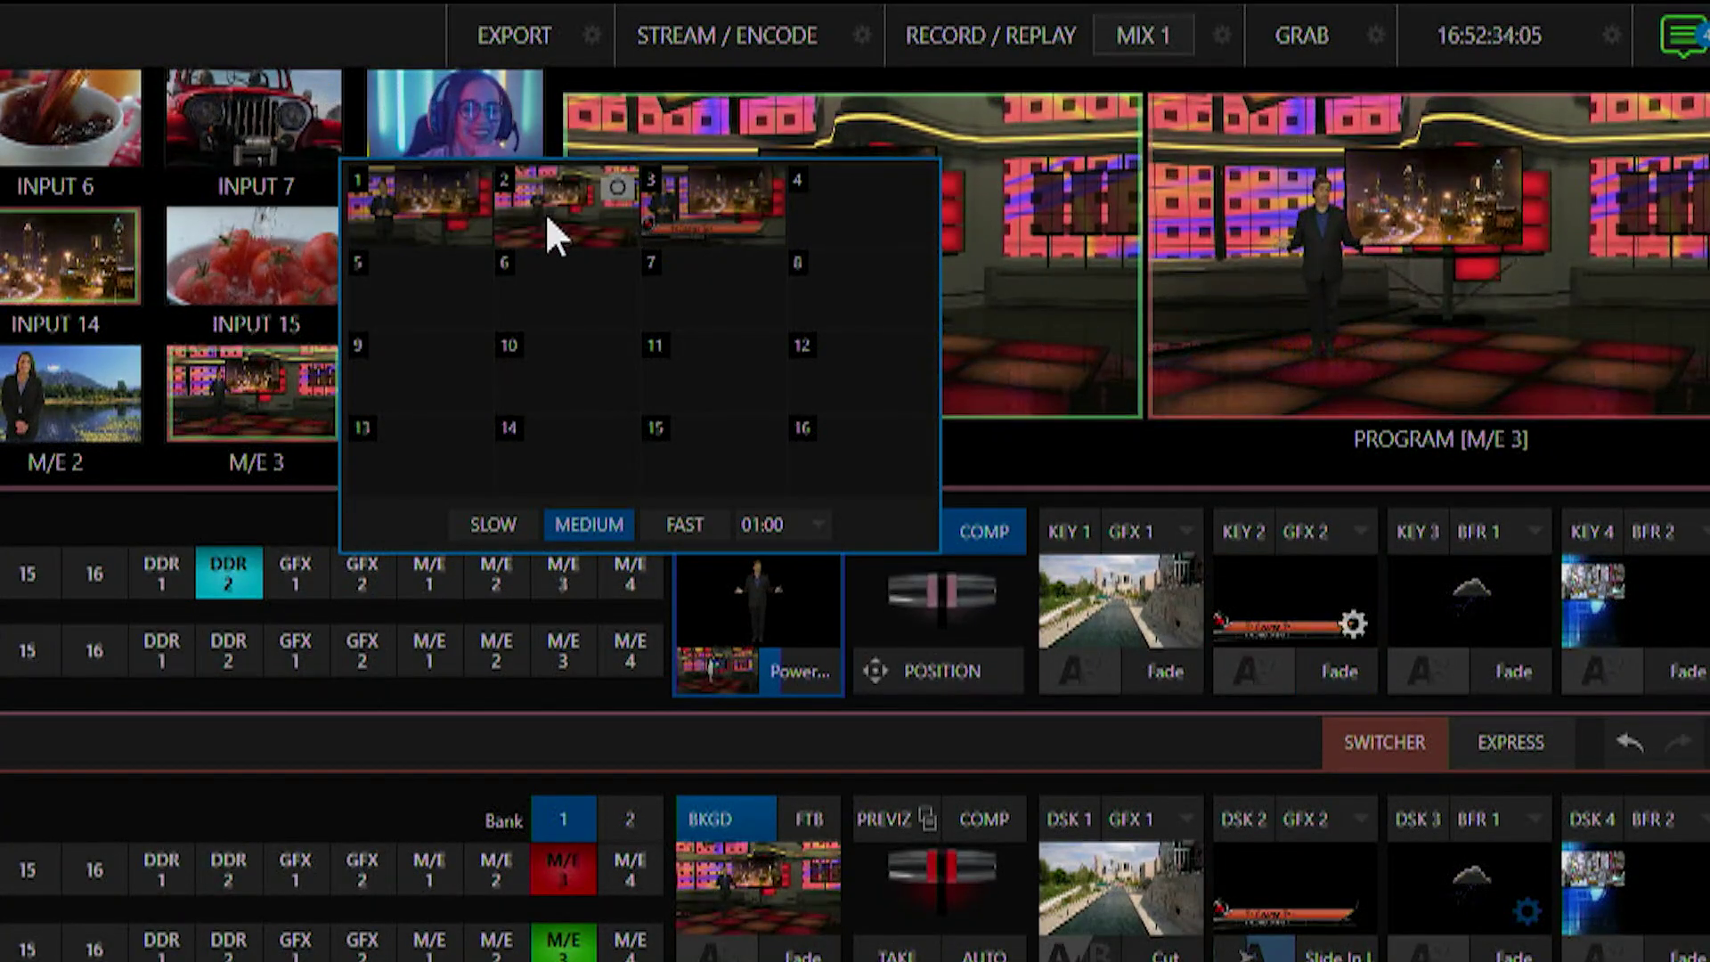
mouse_move(707, 230)
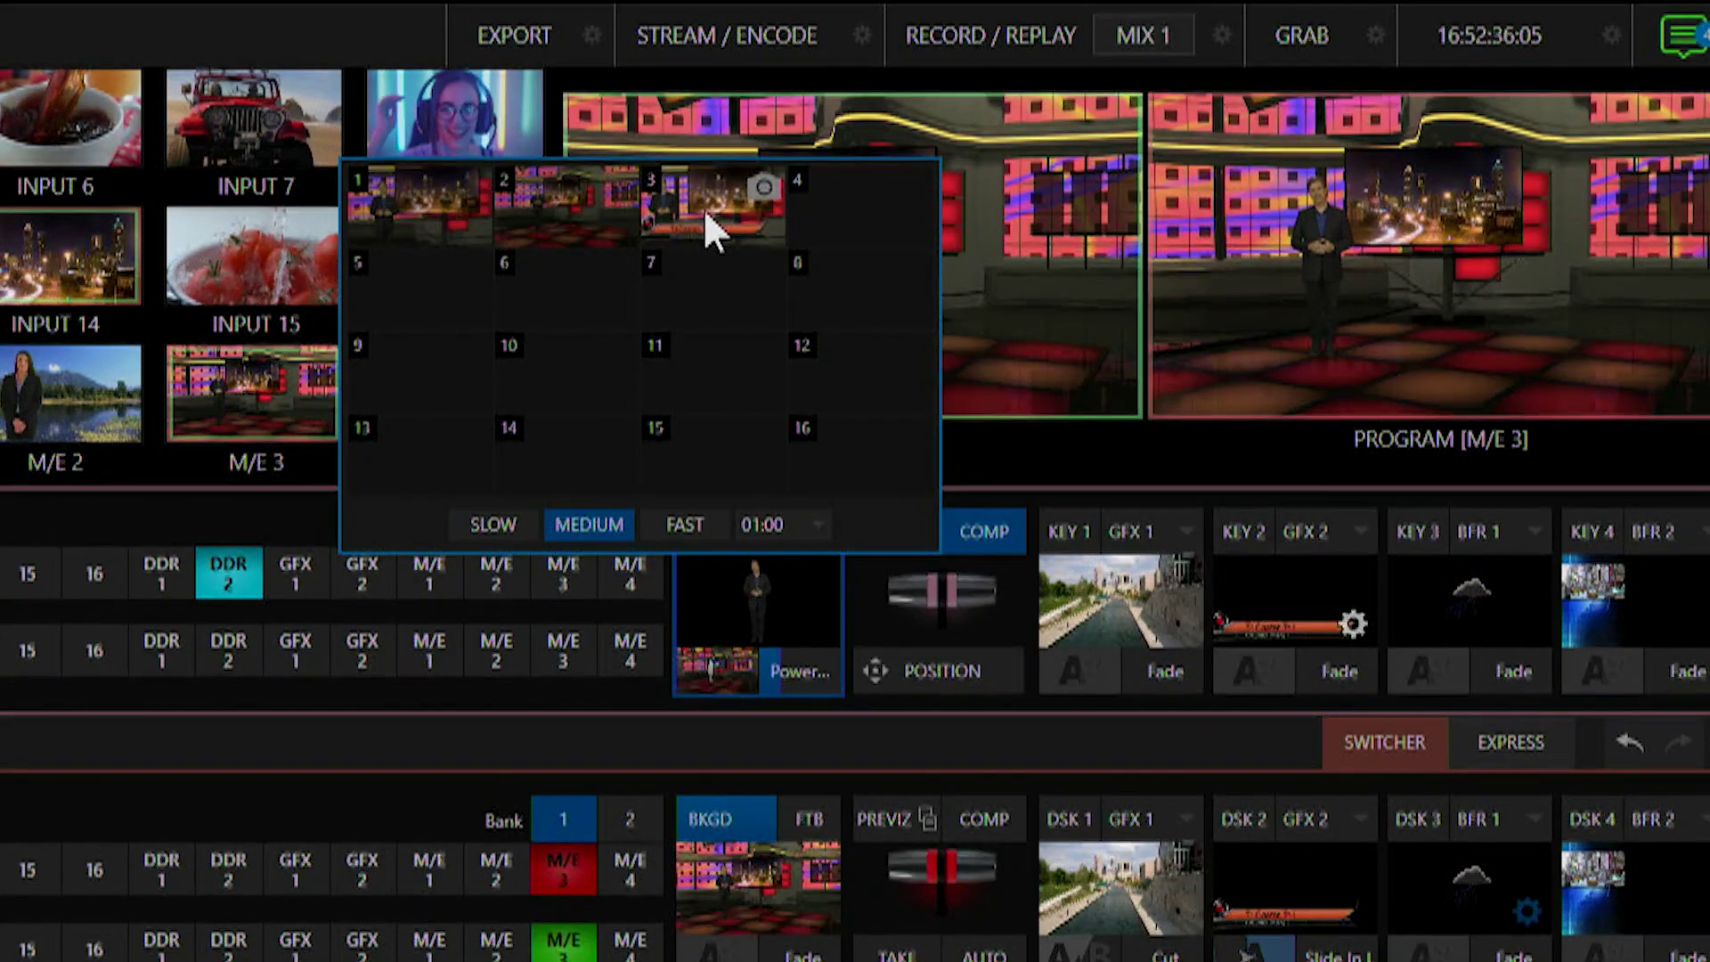
left_click(704, 214)
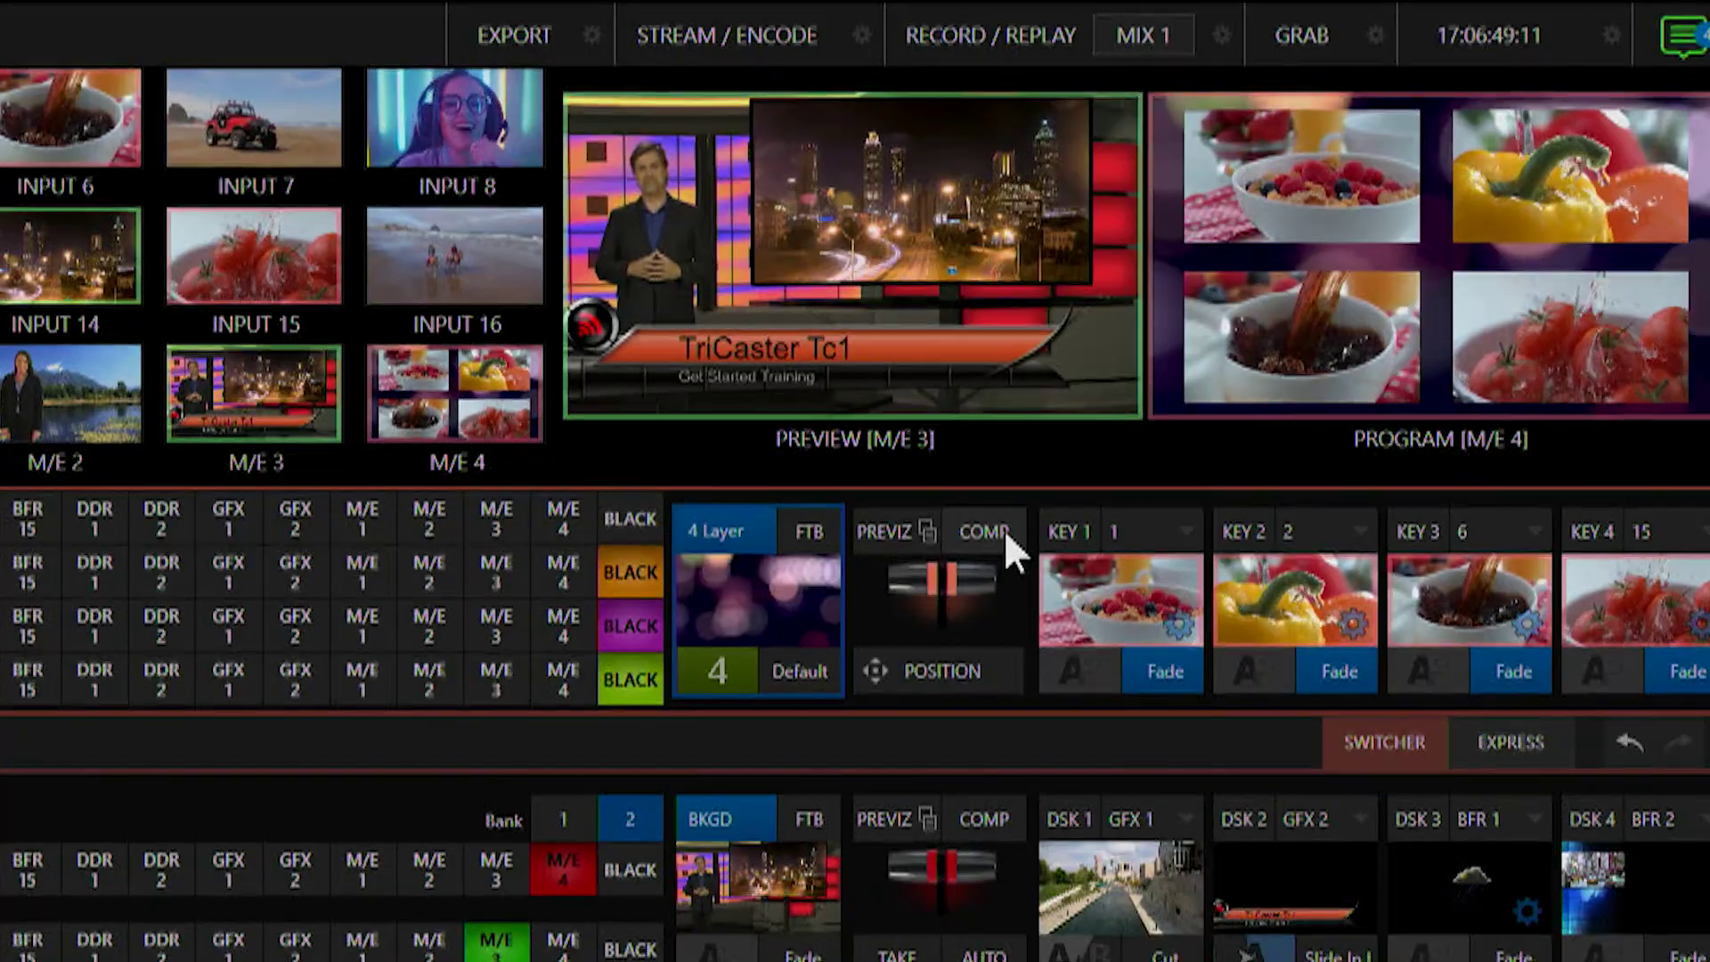
Step: Animate M/E 4 through the cereal-bowl, pepper, coffee-bowl and tomato comps, back to four-up comp 1
left_click(1002, 529)
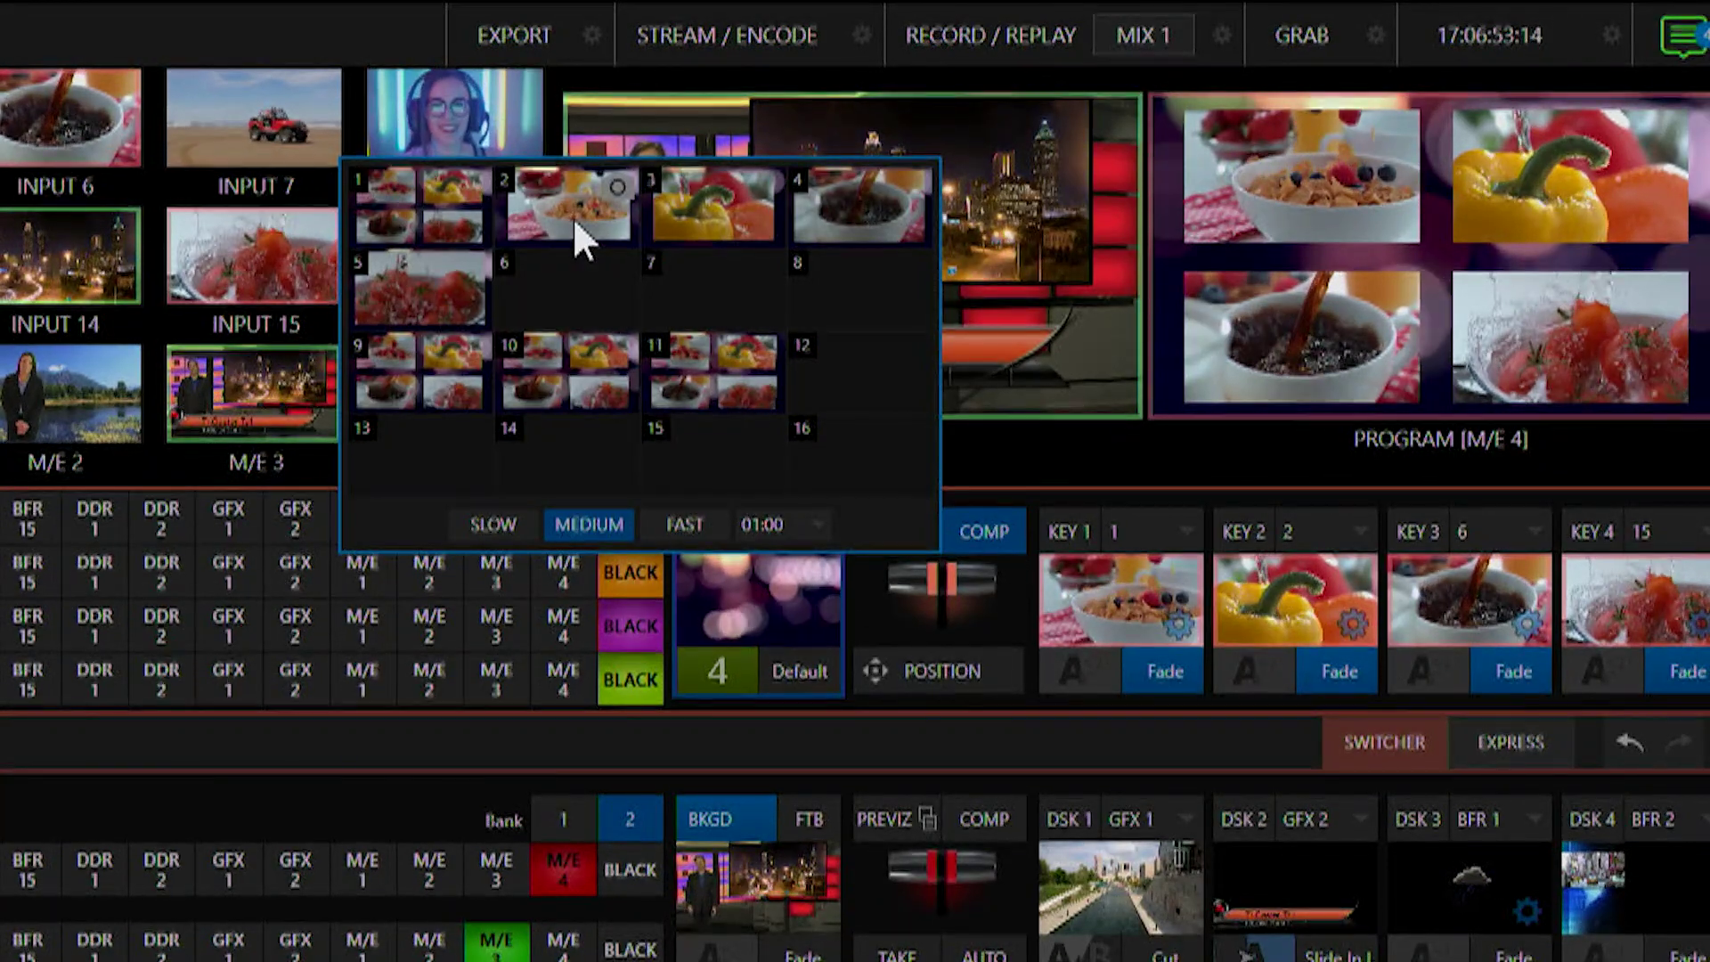
left_click(574, 215)
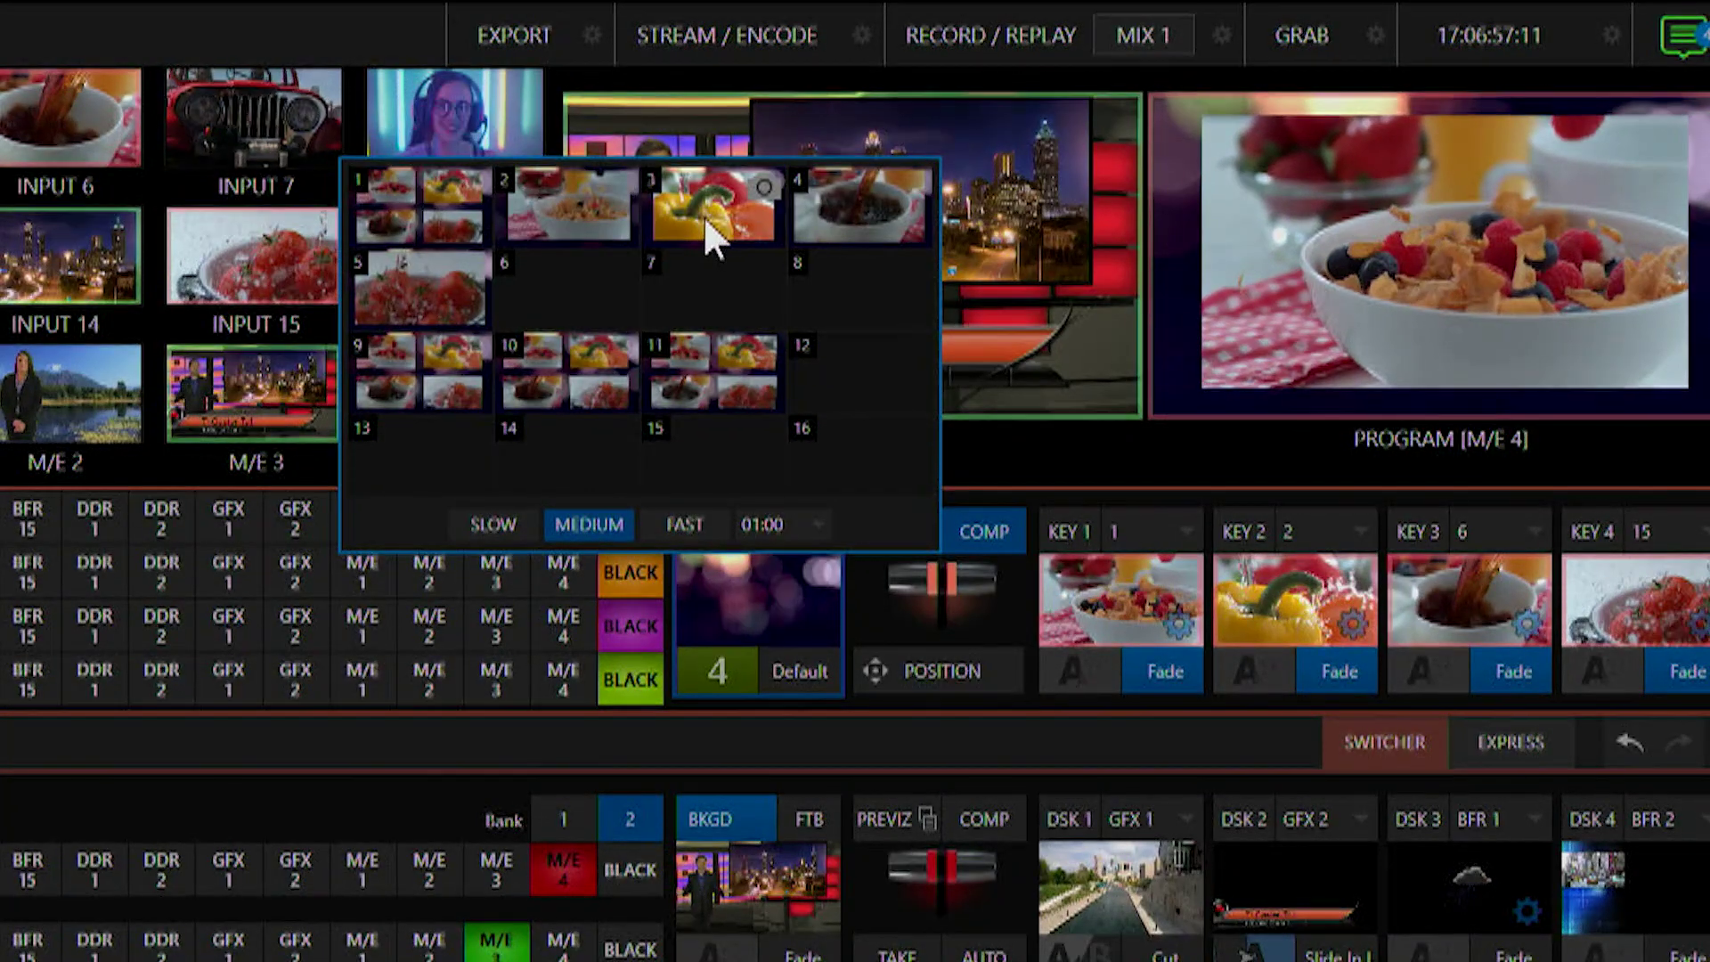
left_click(702, 216)
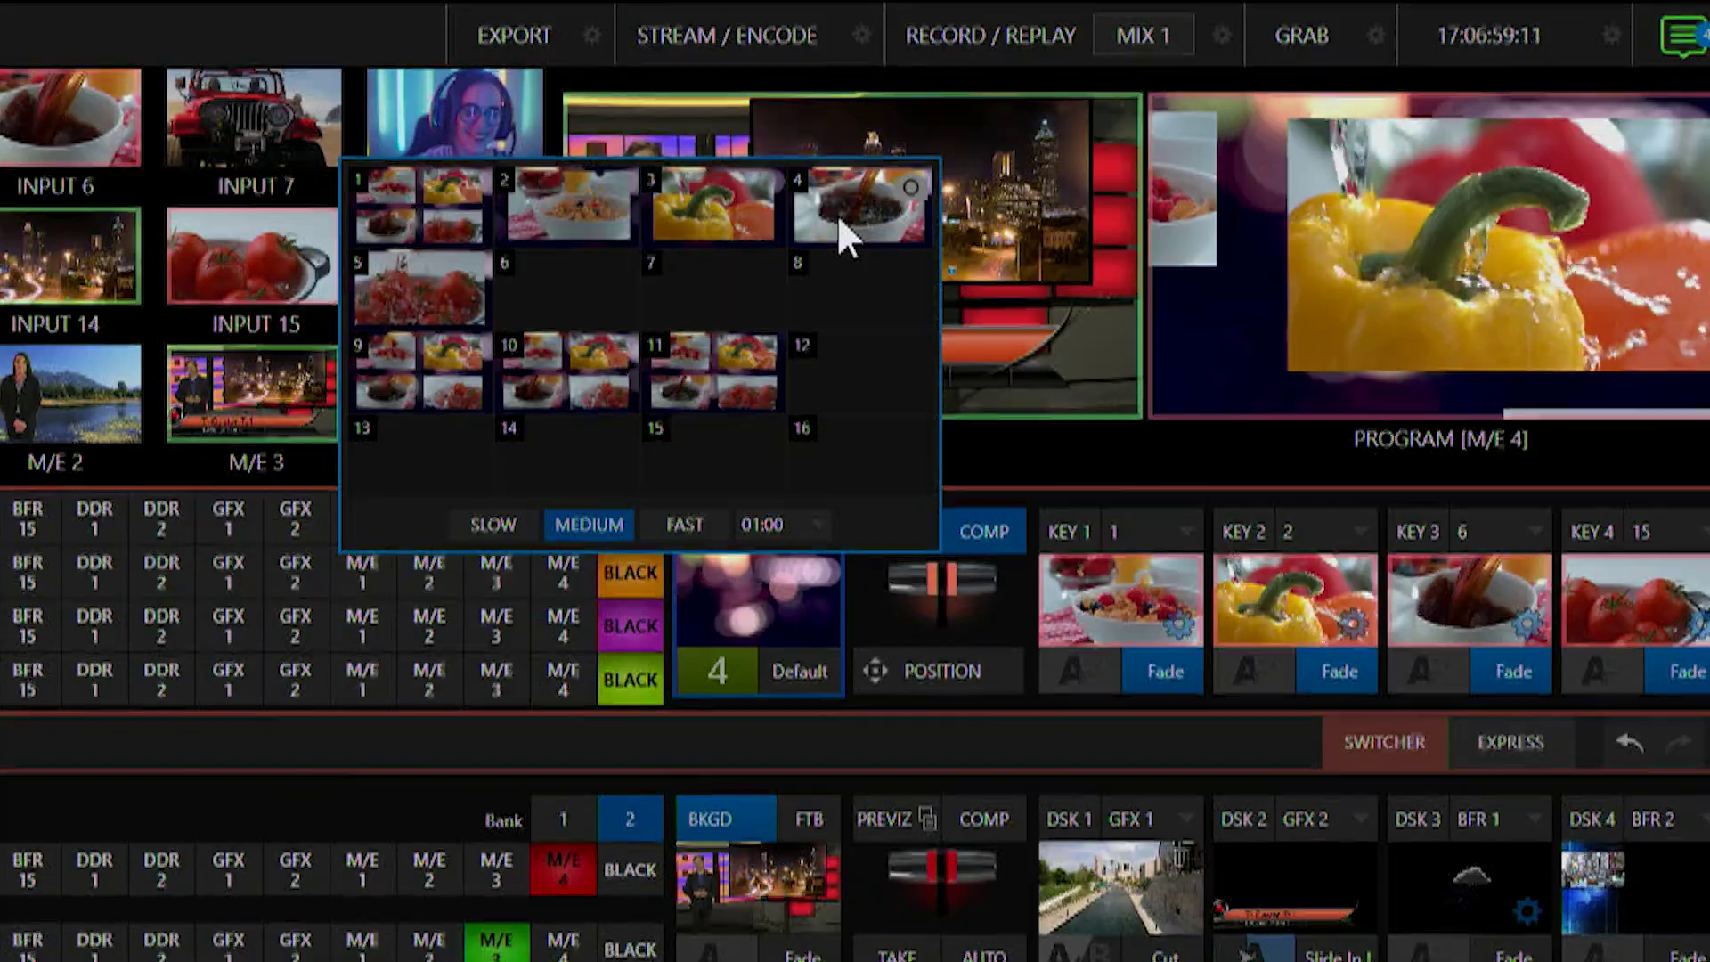
left_click(811, 223)
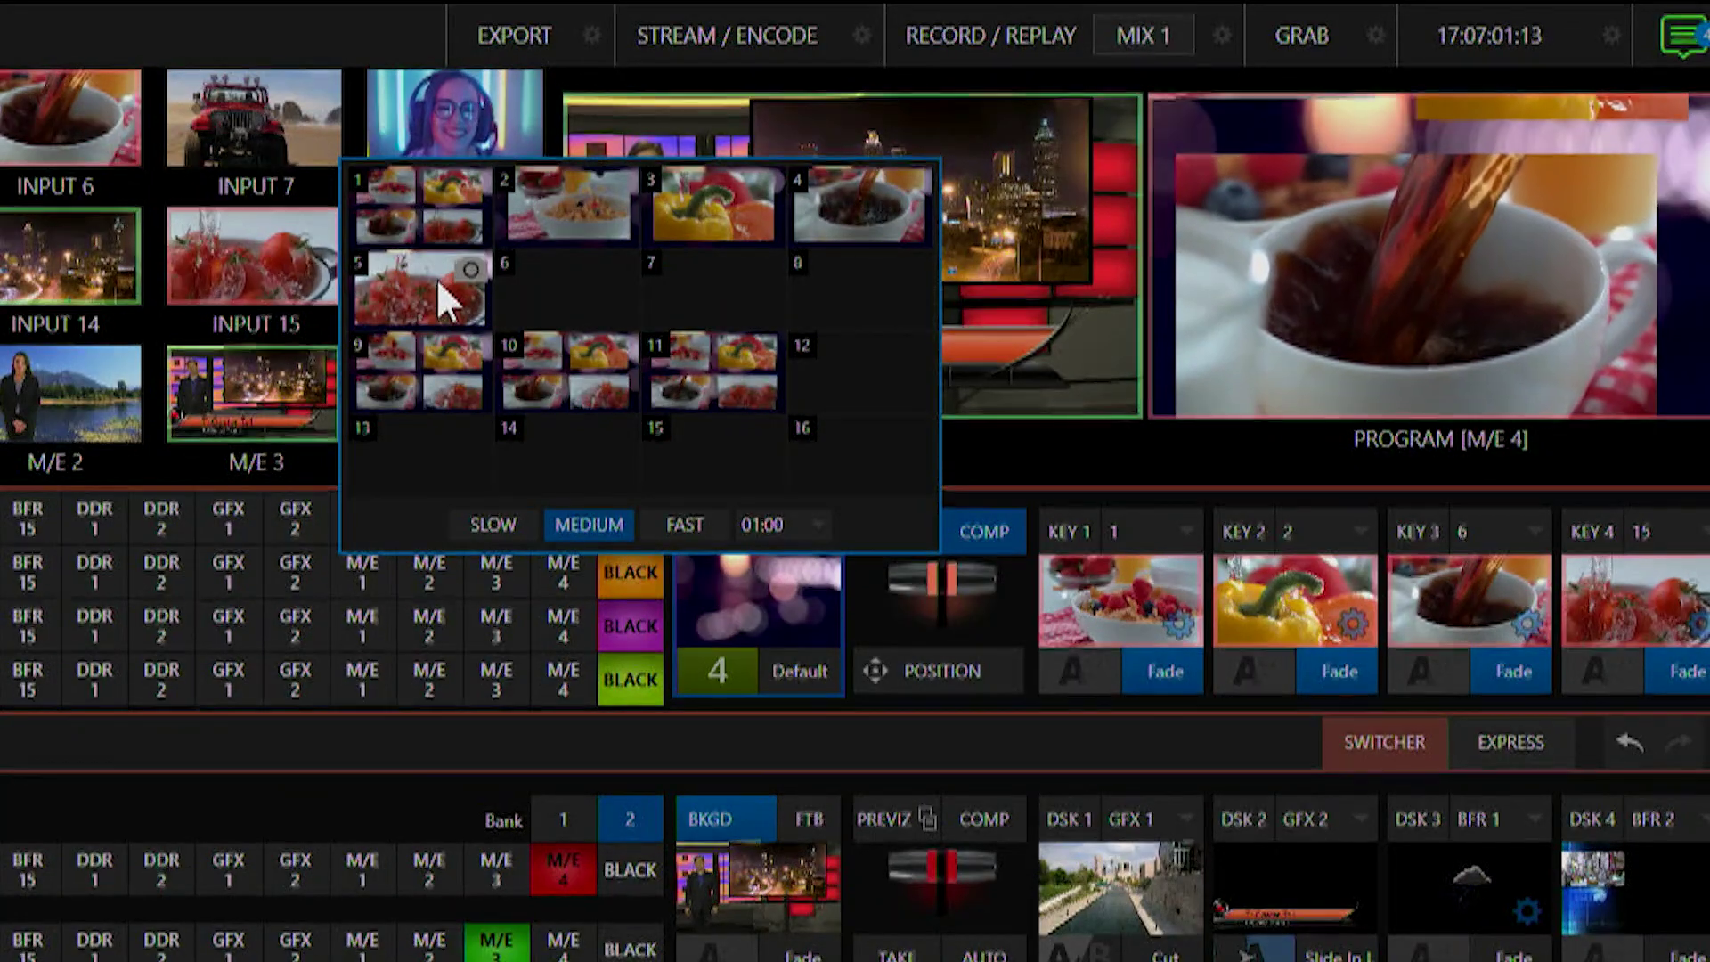
left_click(414, 279)
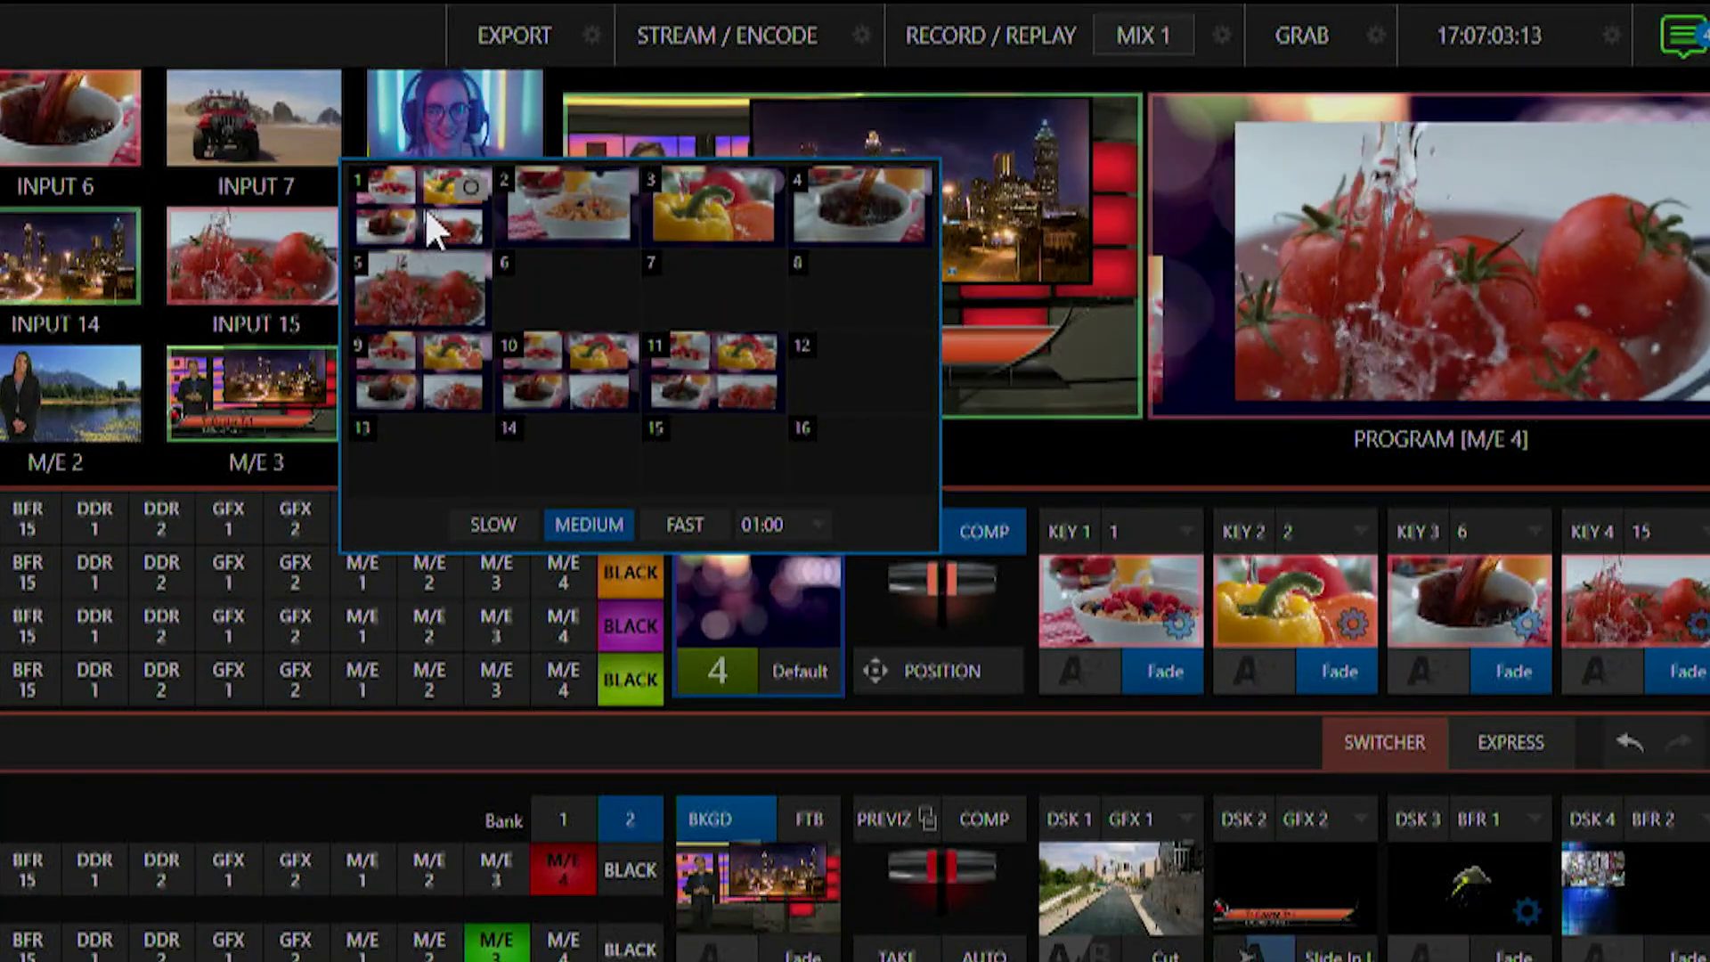
left_click(424, 206)
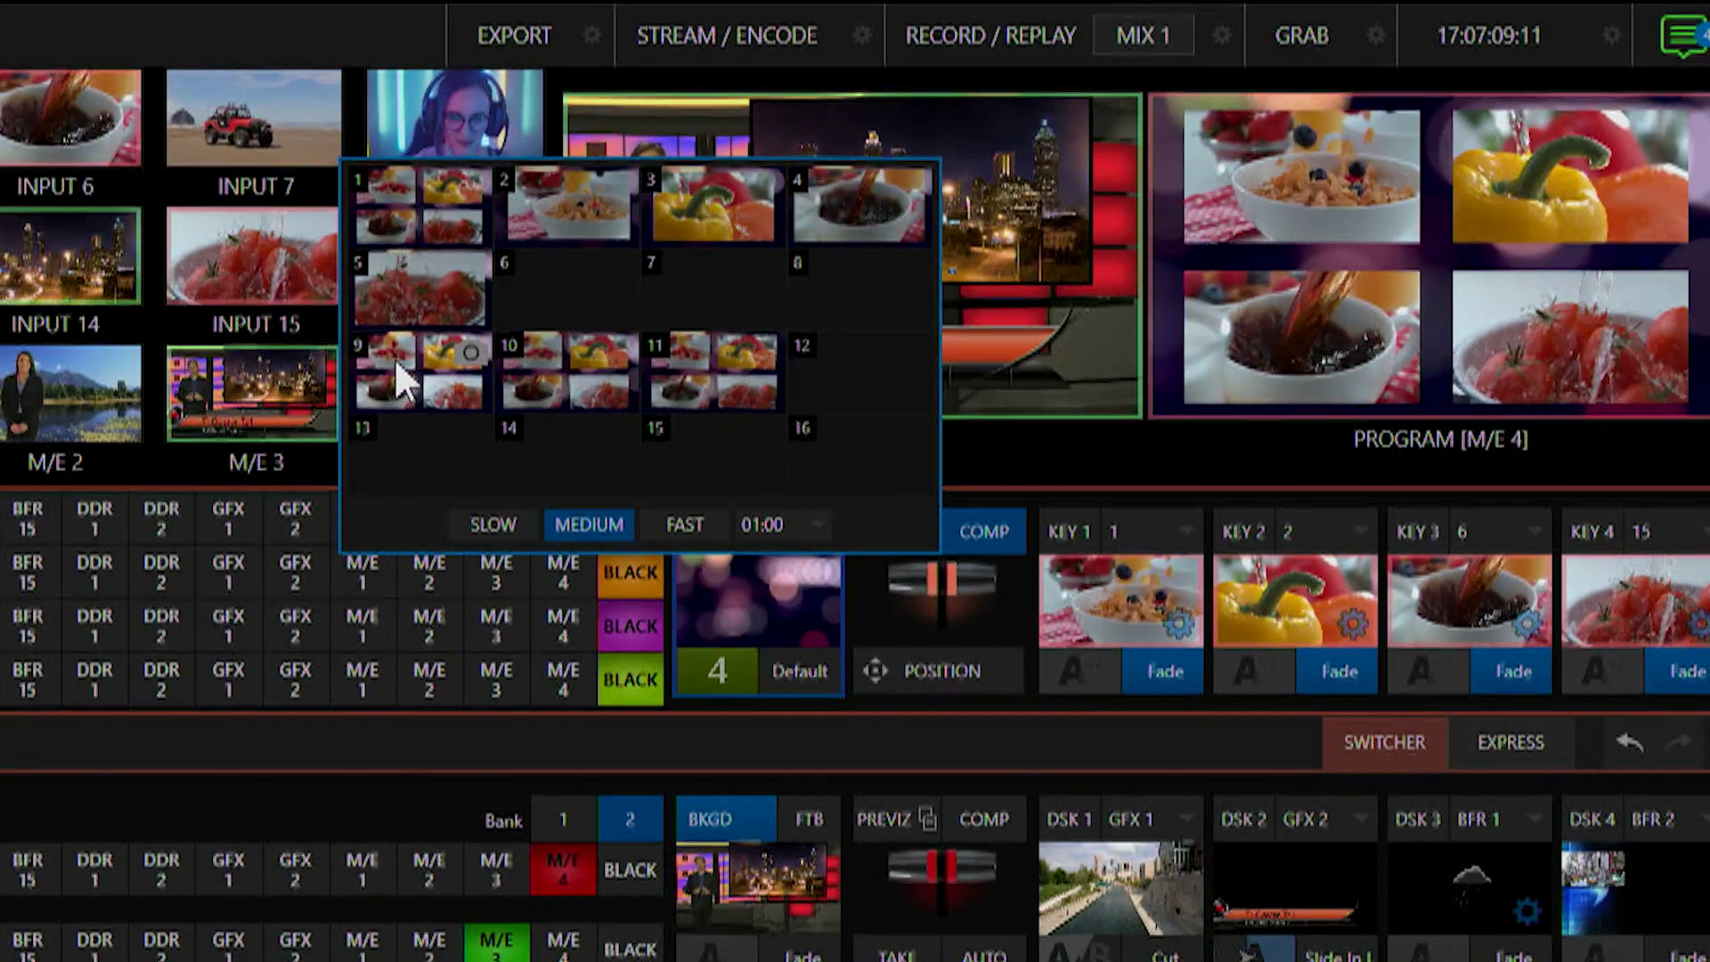
Step: Animate through tilted-tile comp 9, flat four-up comp 10 and tilted-tile comp 11, then recall comp 1
left_click(394, 356)
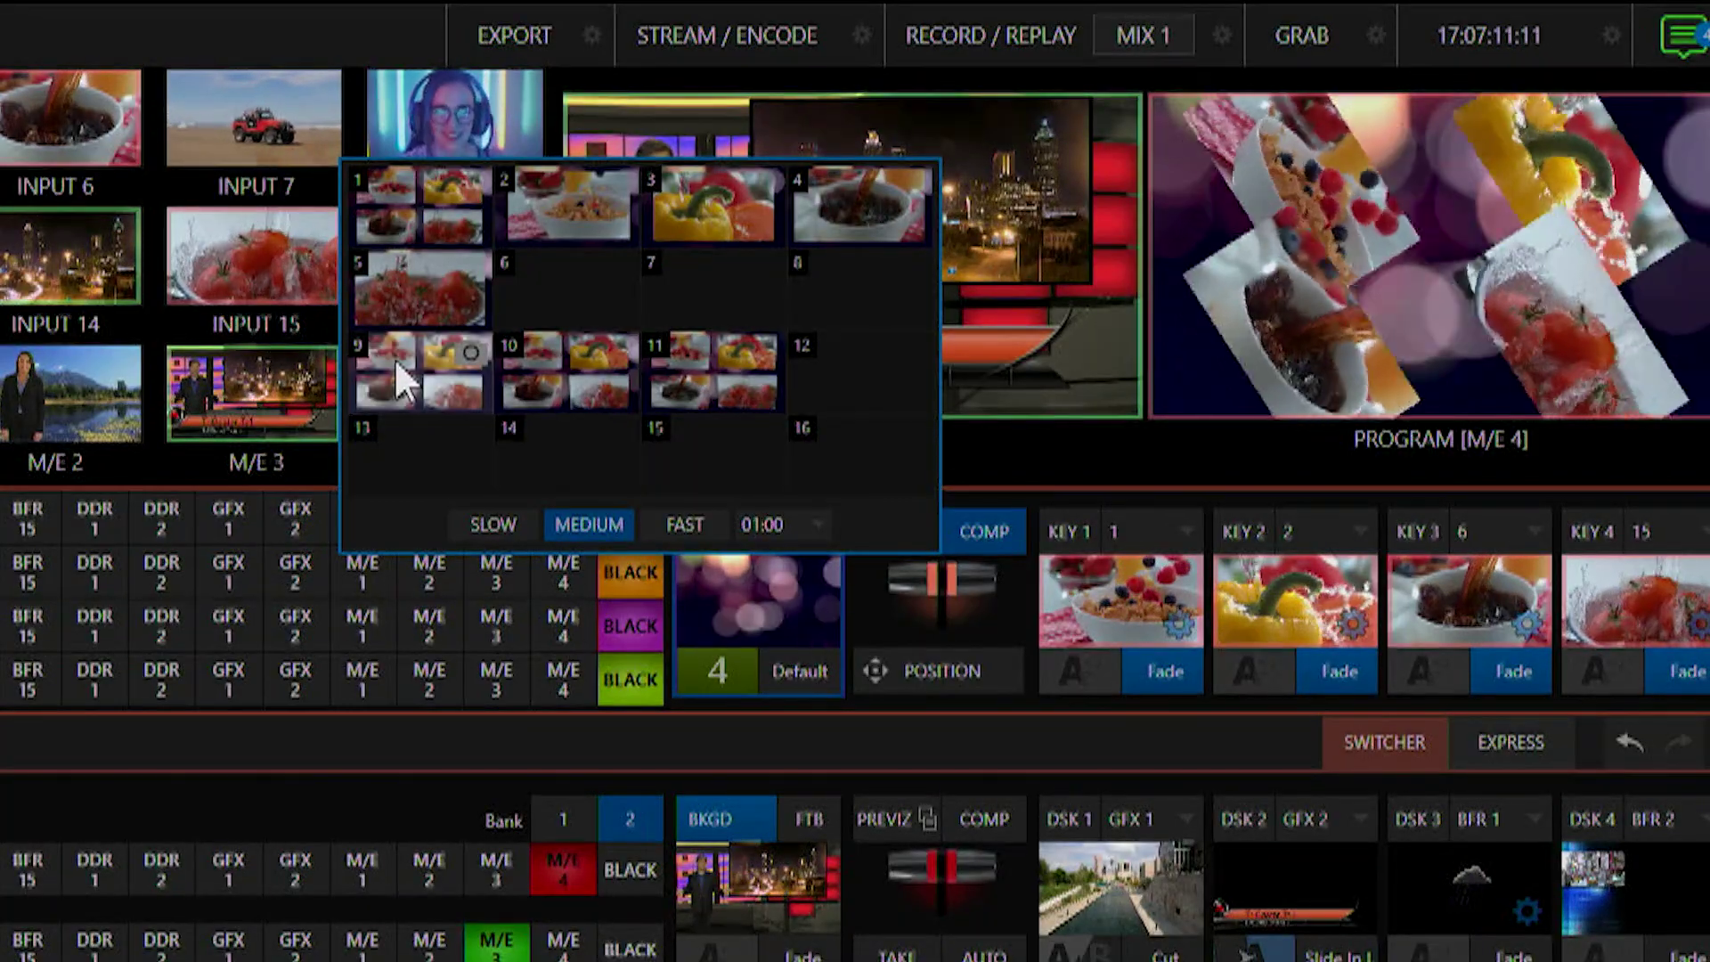
left_click(538, 371)
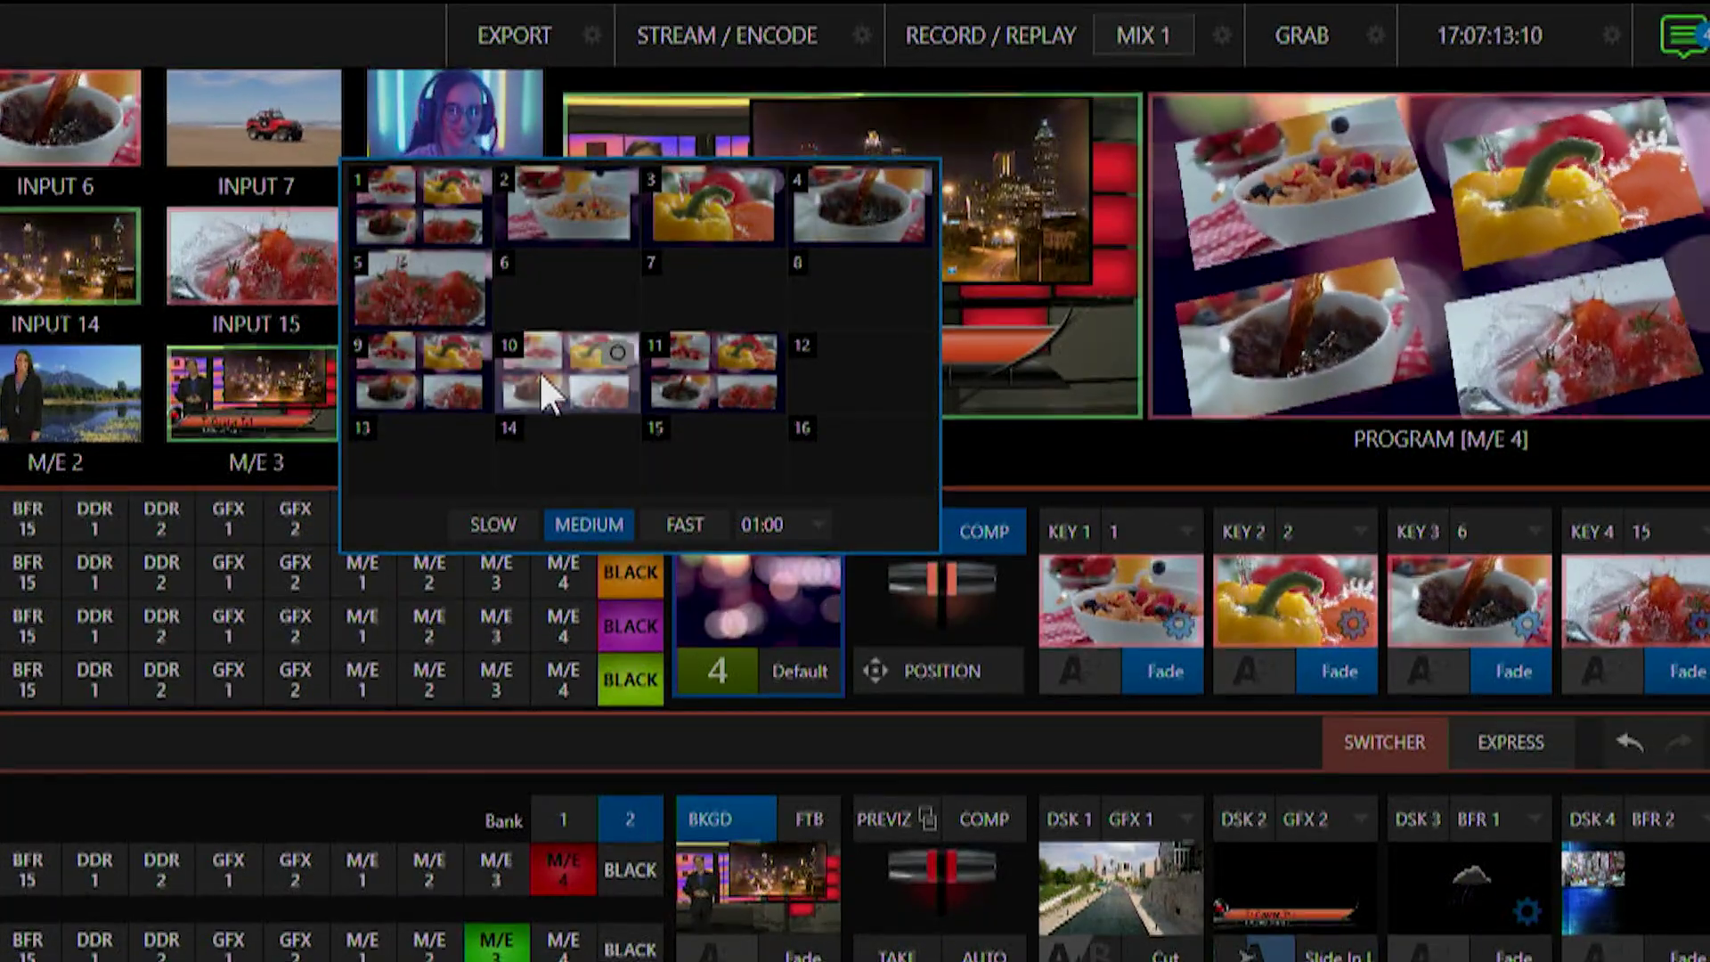
left_click(701, 371)
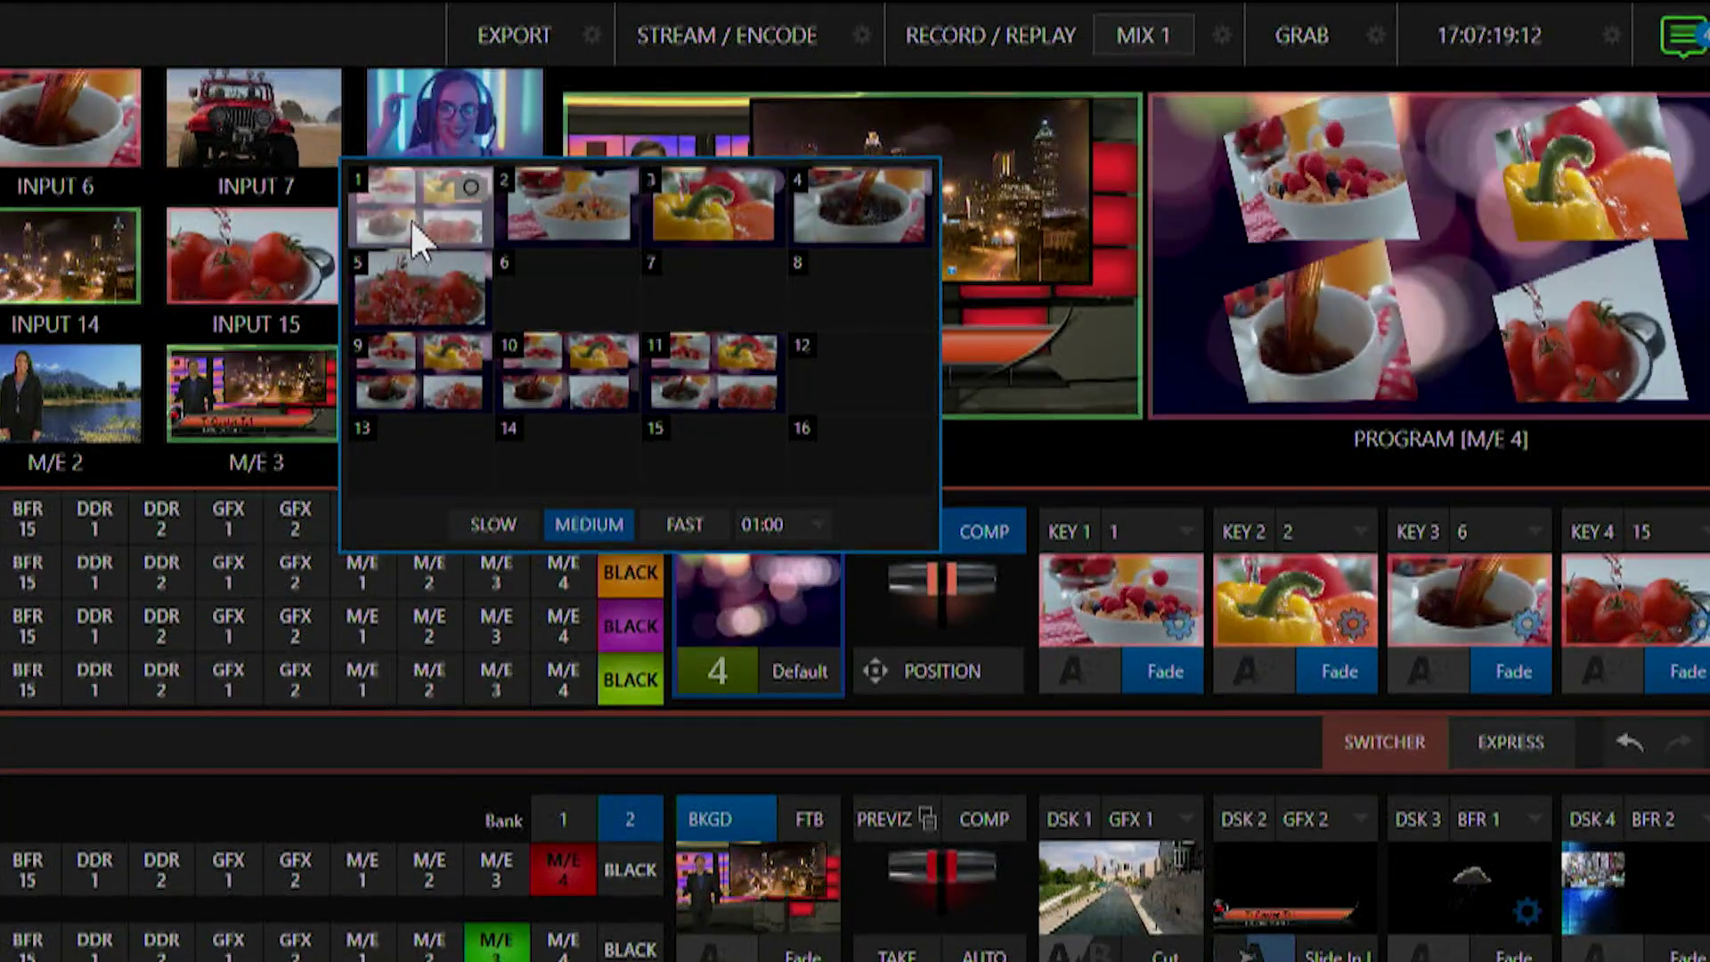
left_click(410, 218)
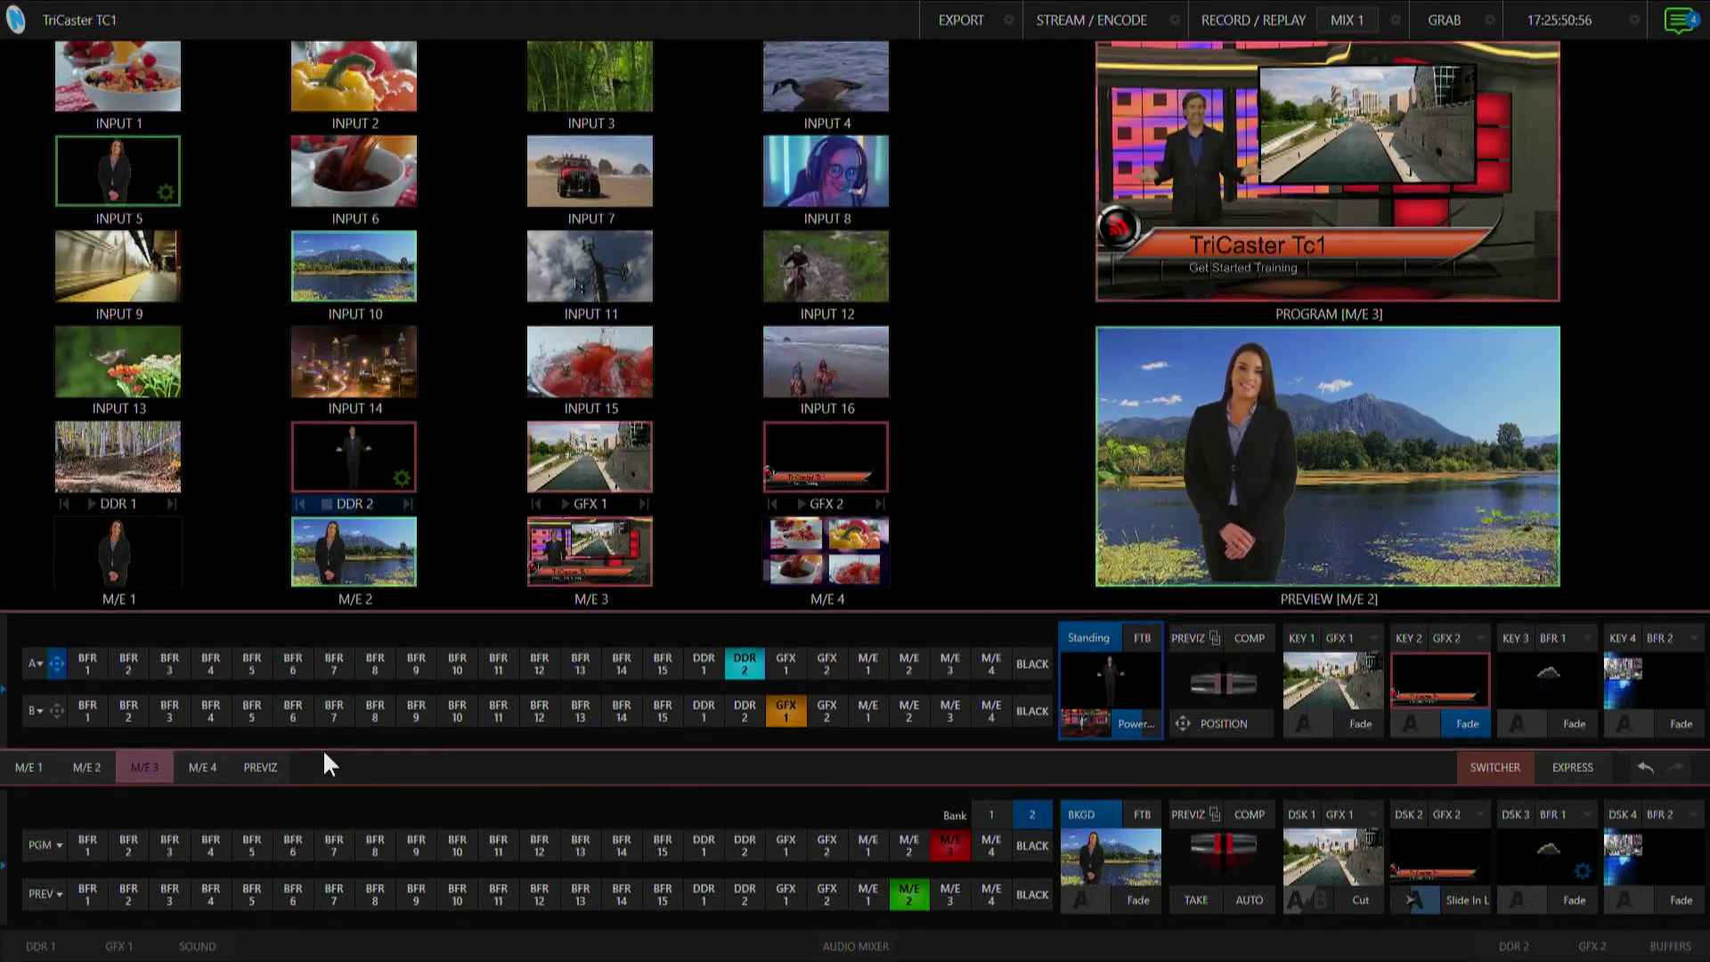
Step: Switch the controls to Previz and set the Preview monitor's source to Mix Effects > Previz
left_click(260, 768)
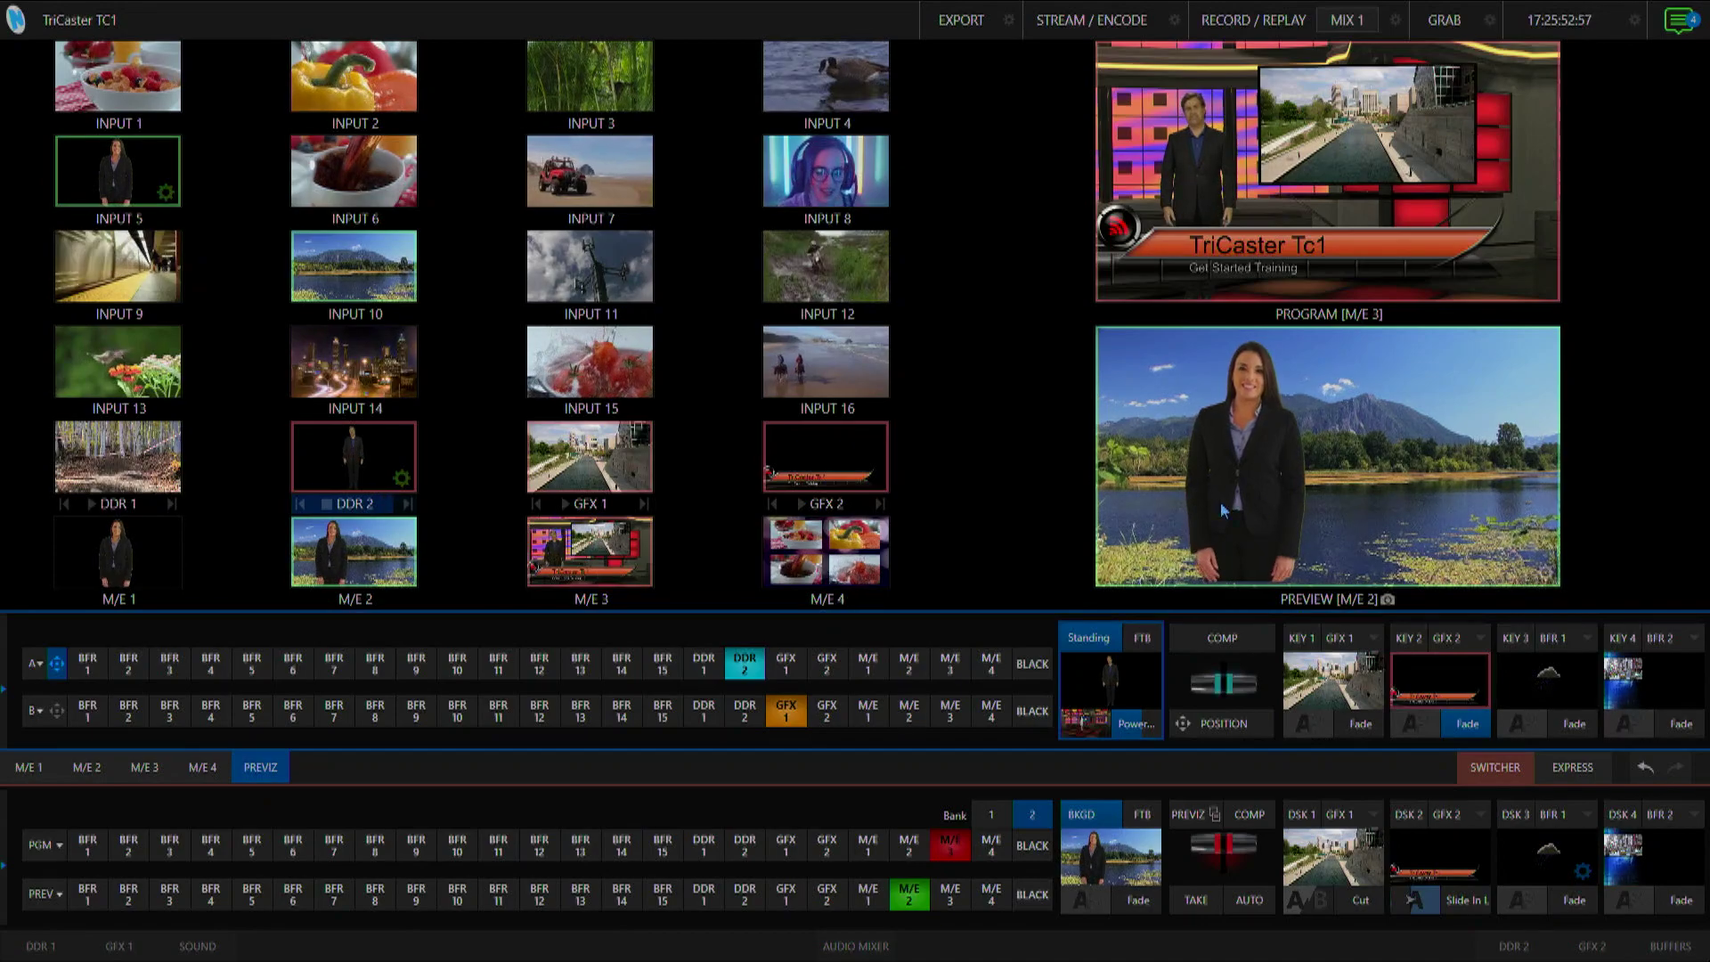
right_click(1313, 473)
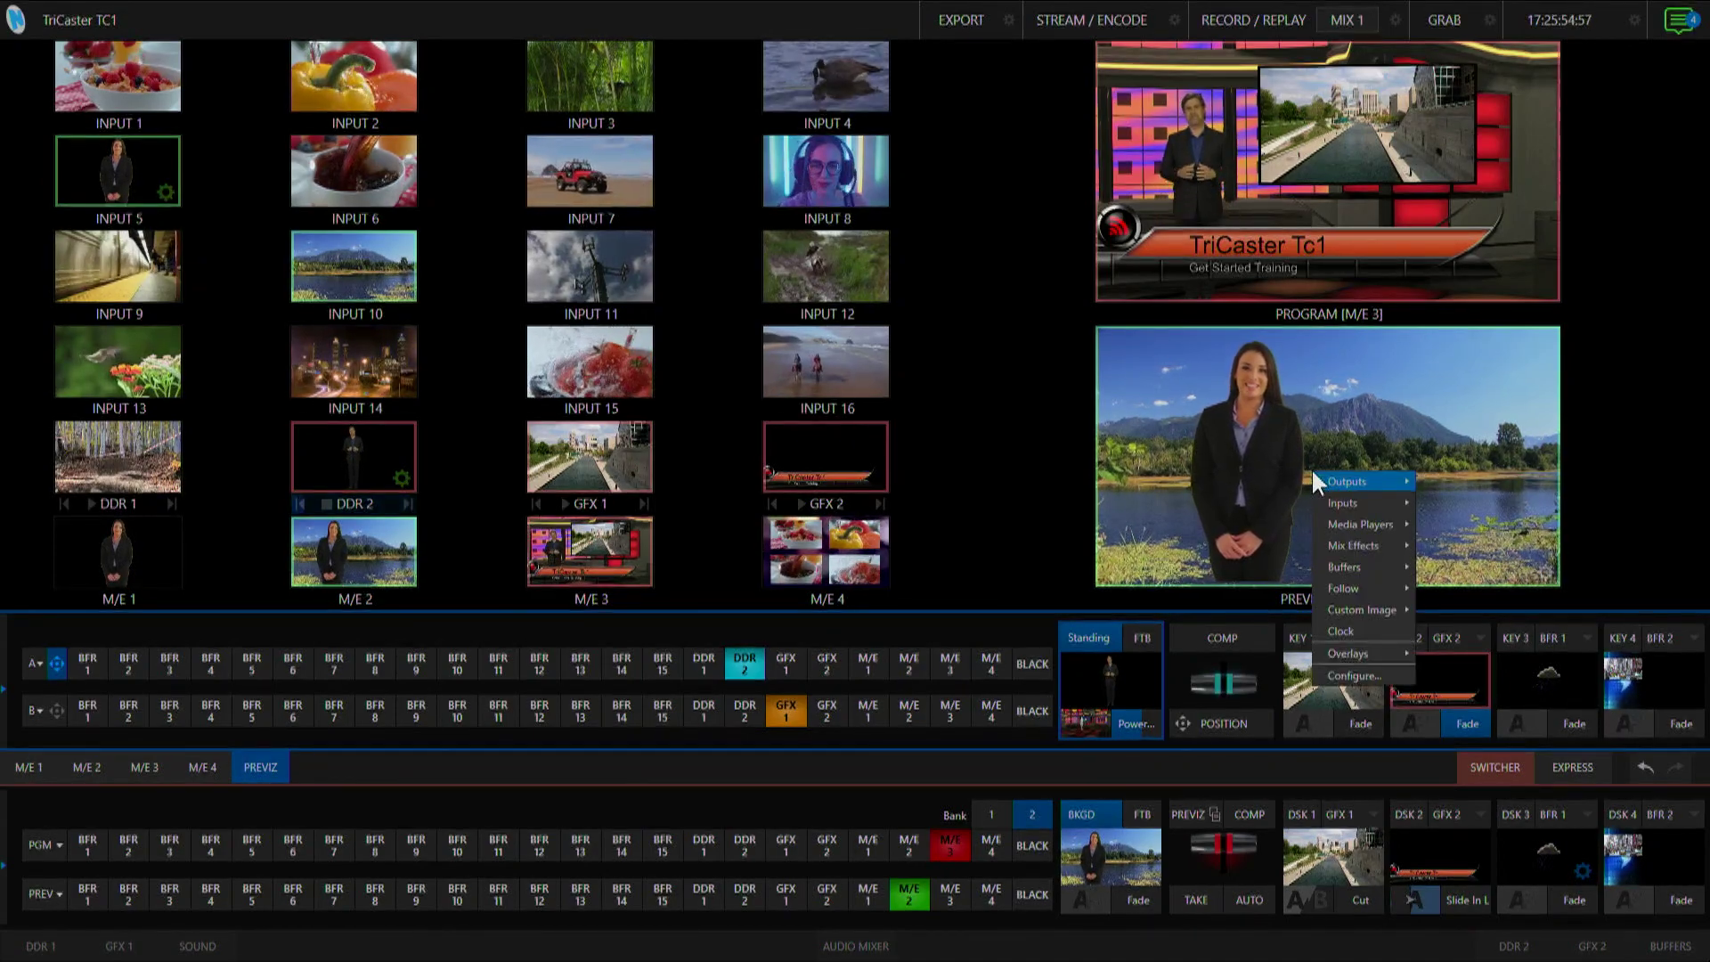
mouse_move(1354, 521)
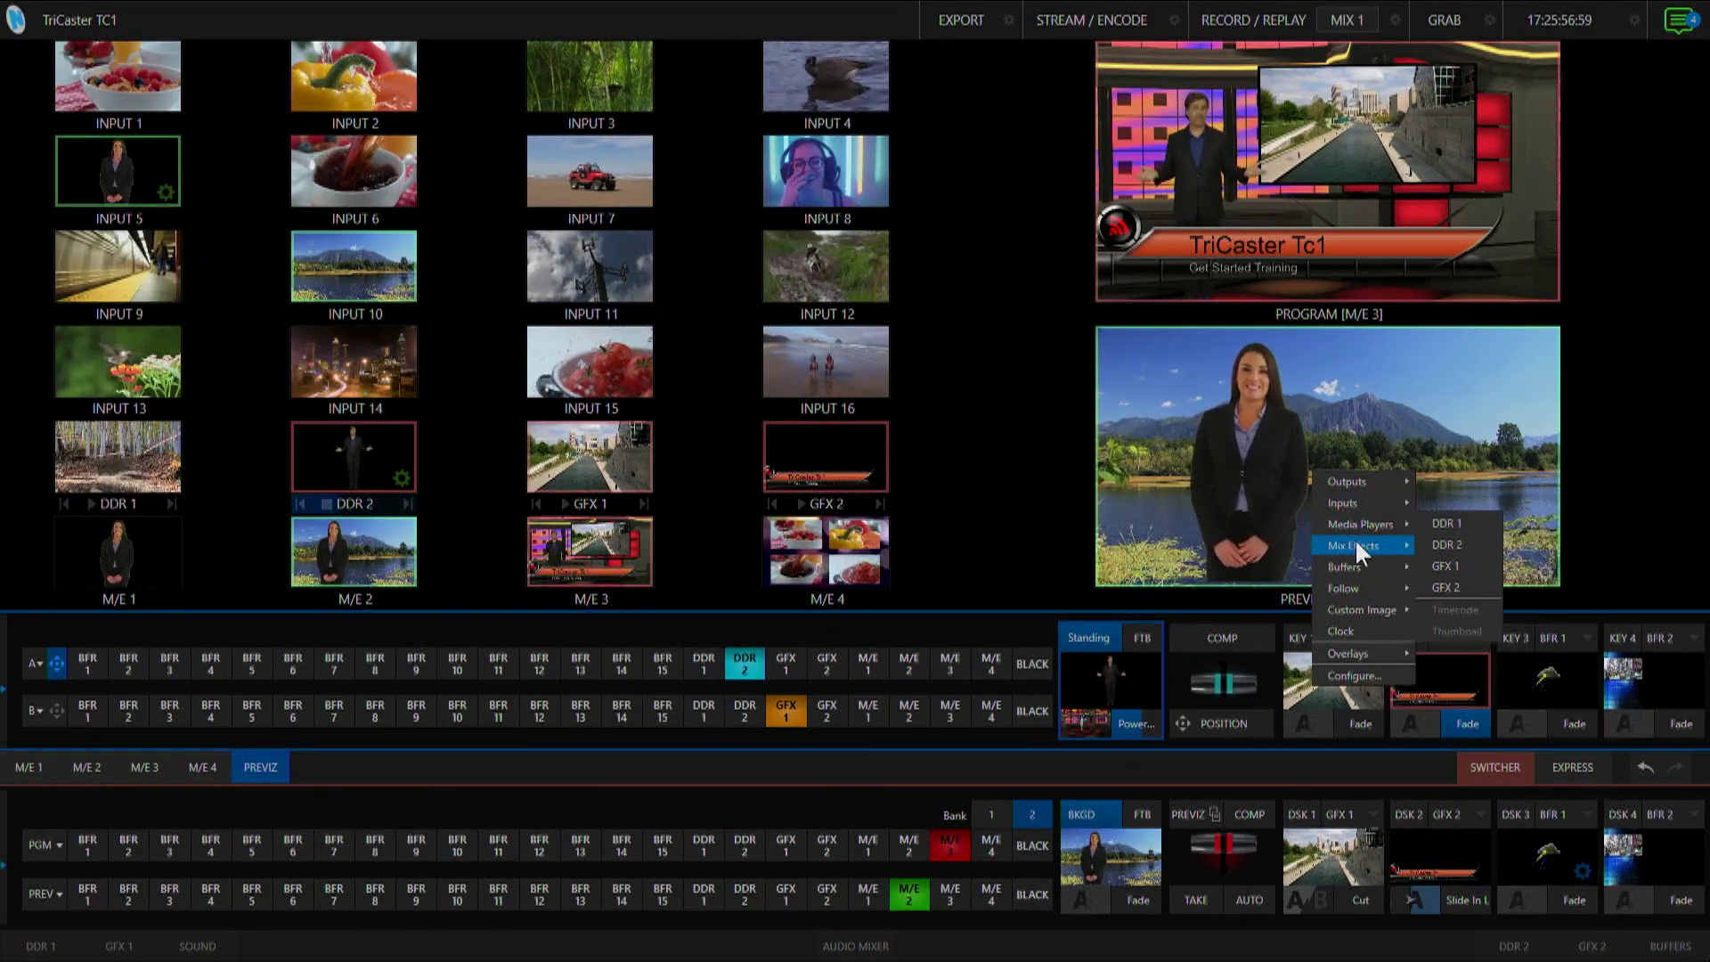
left_click(1457, 617)
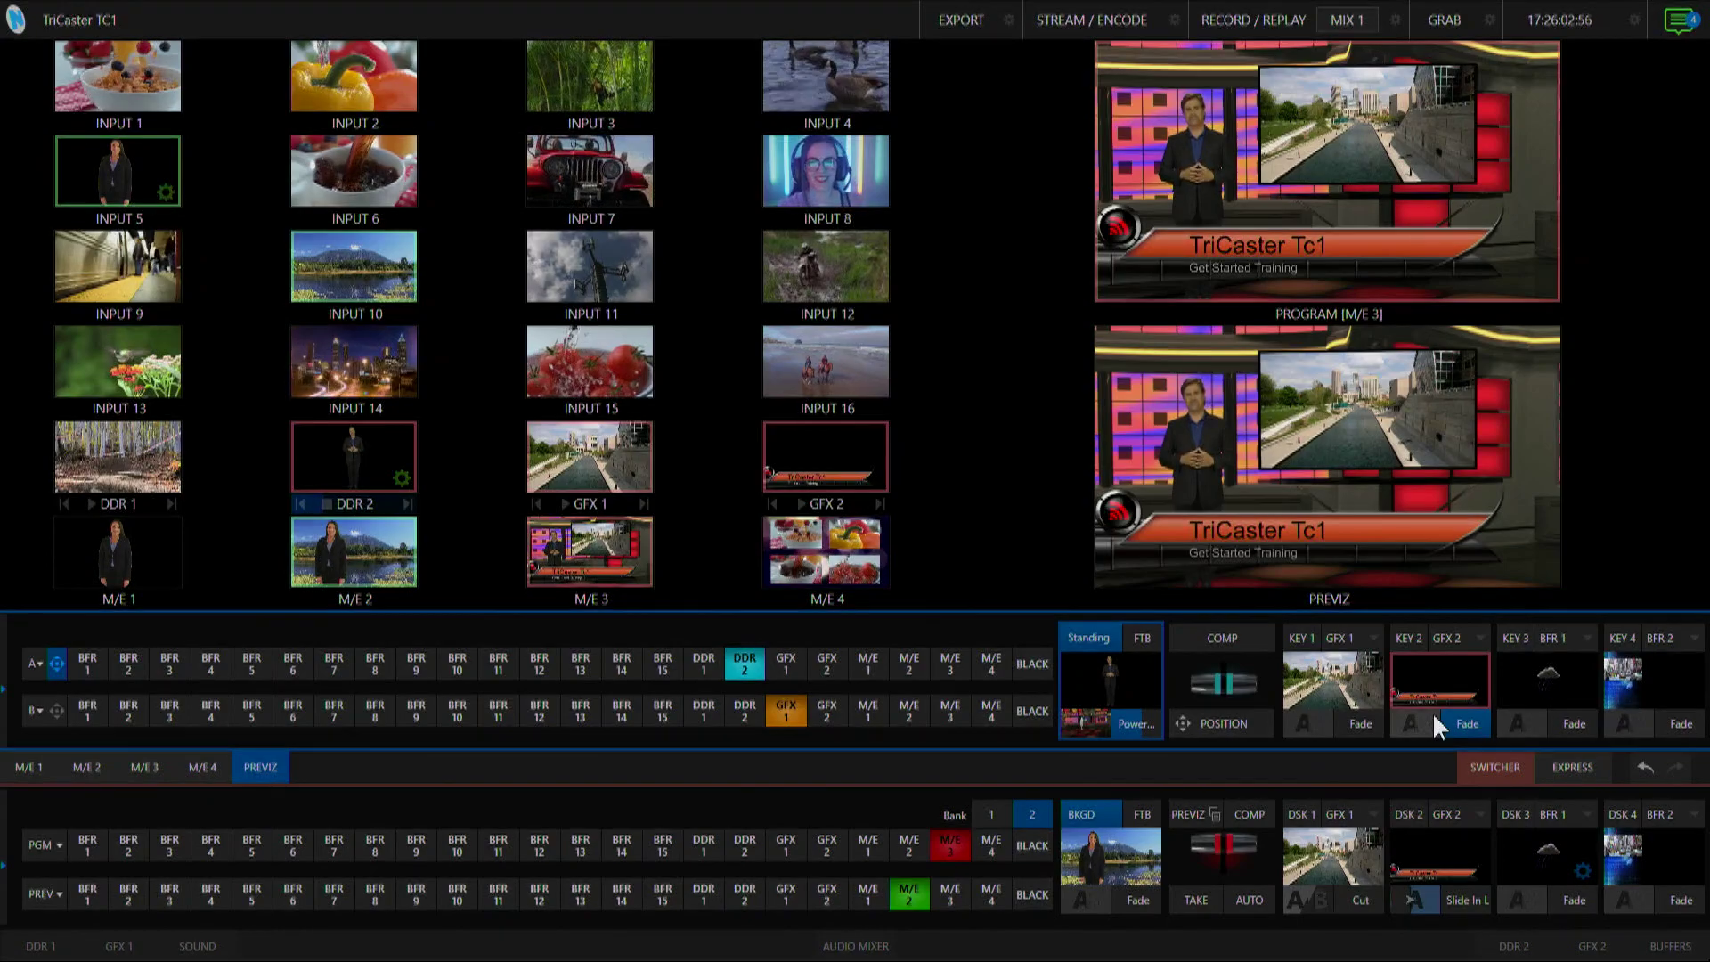
Step: In Previz, fade off KEY 2's lower-third, move DDR 2's presenter to X 101.2, and push in closer
left_click(1460, 722)
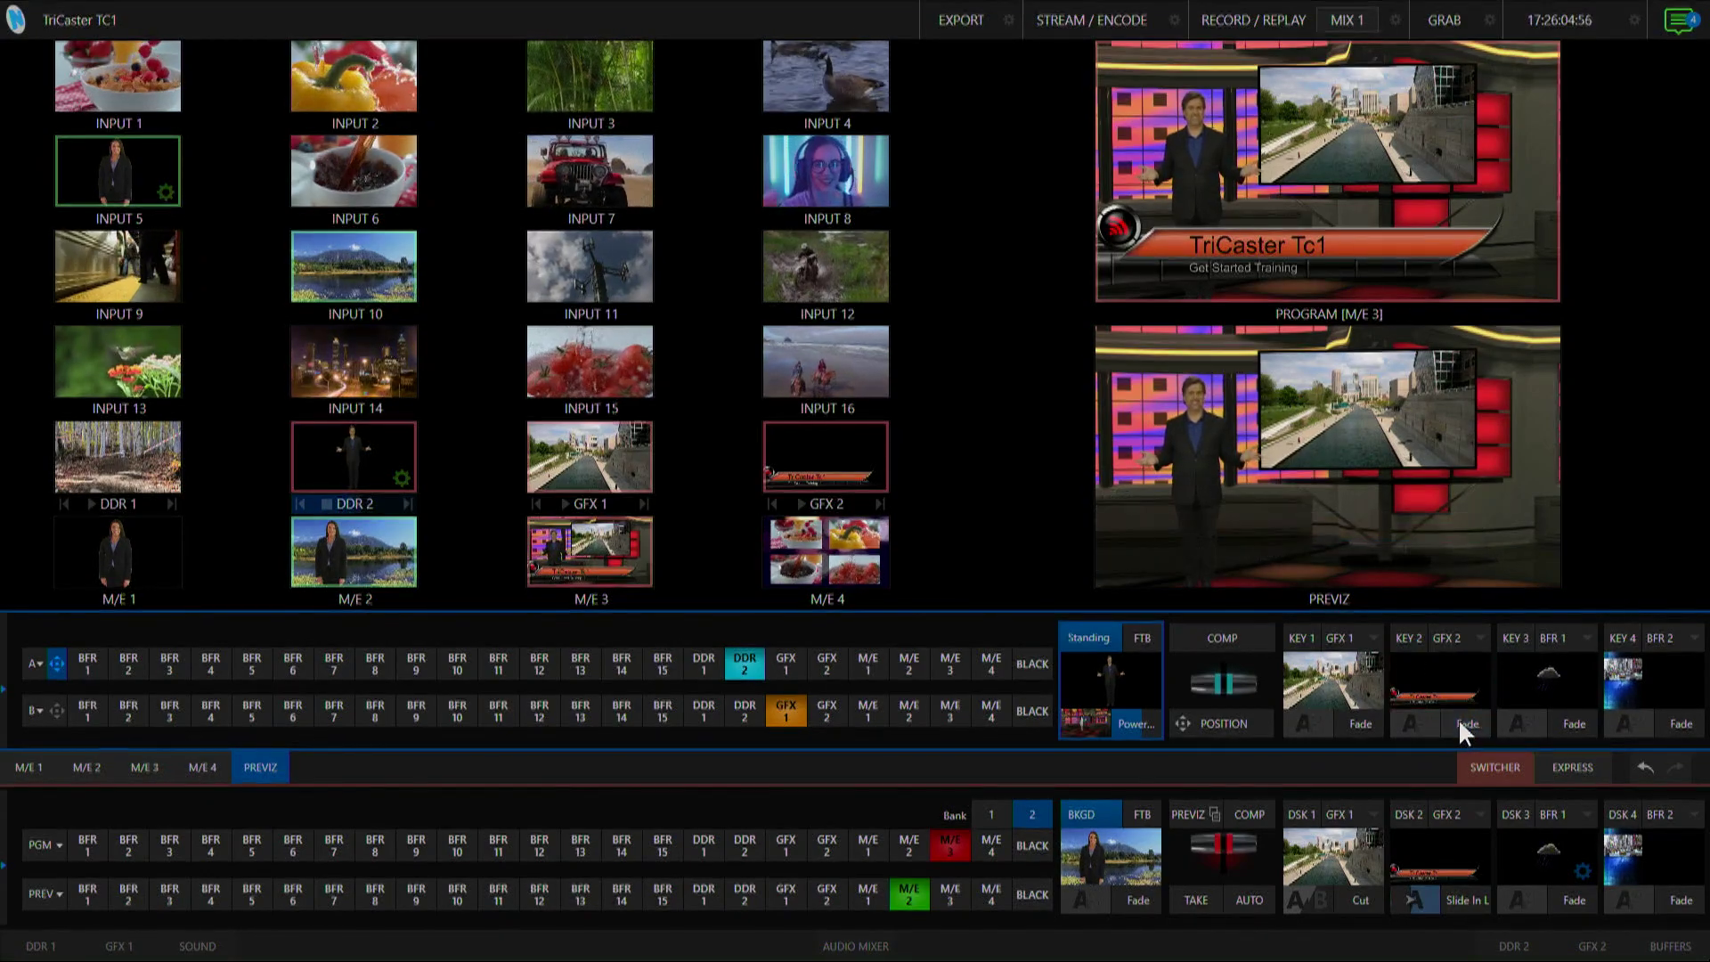
left_click(57, 662)
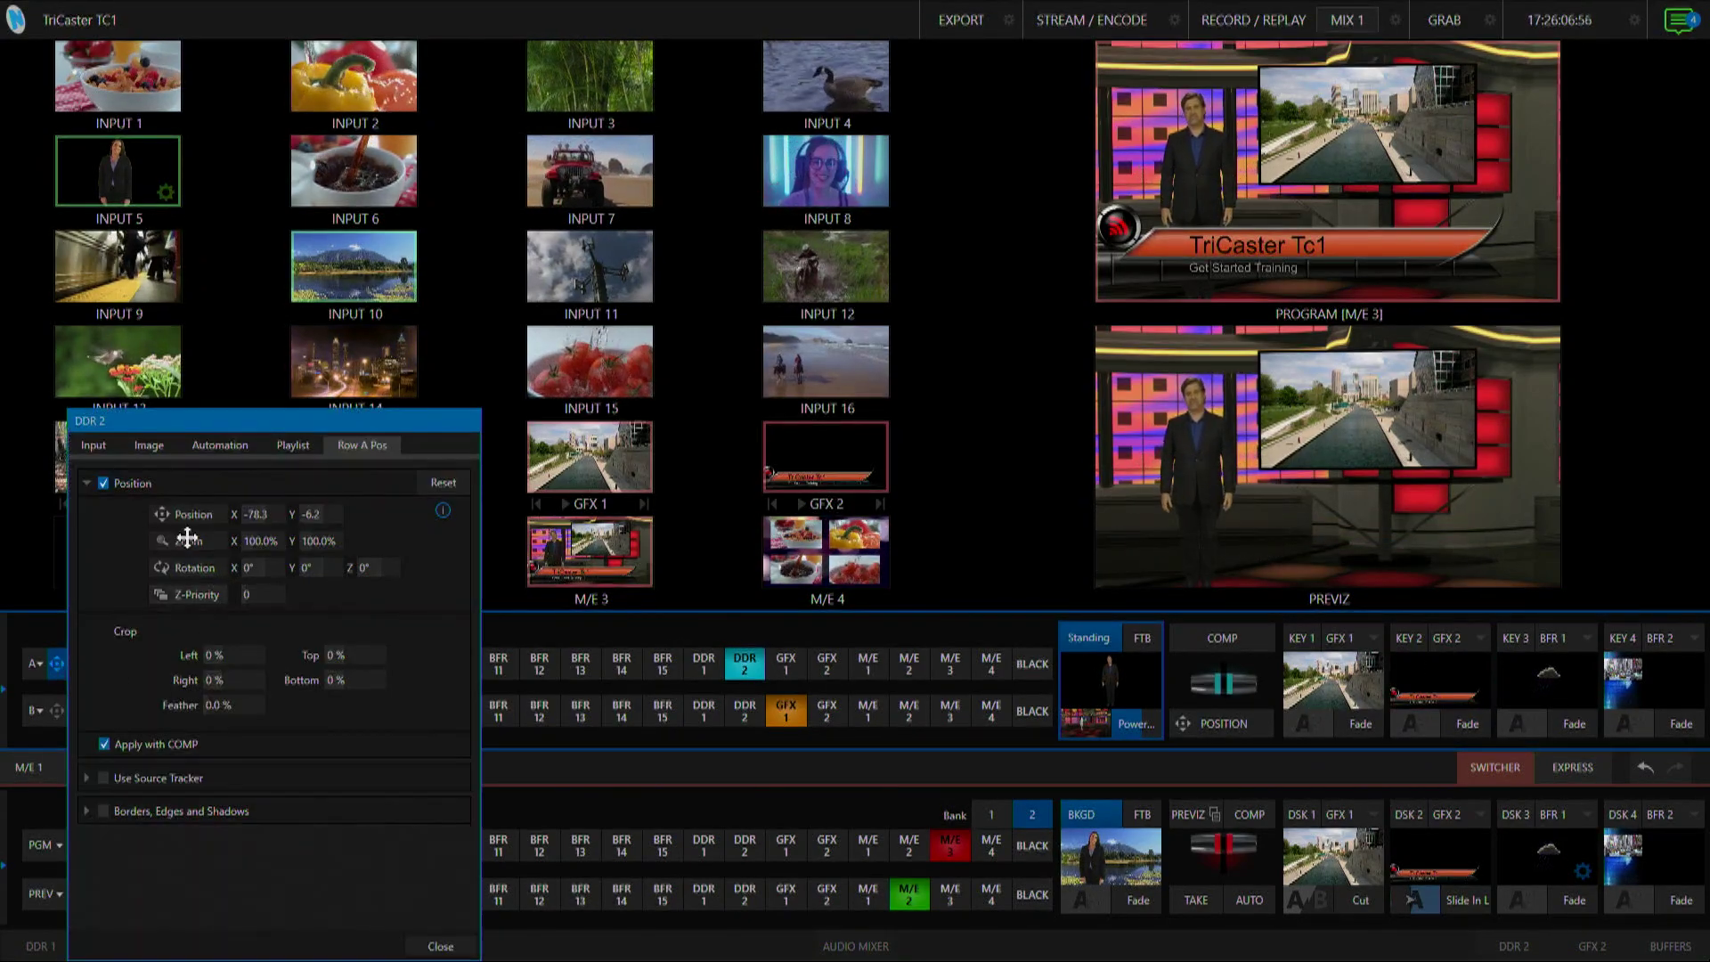
left_click_drag(360, 508, 564, 513)
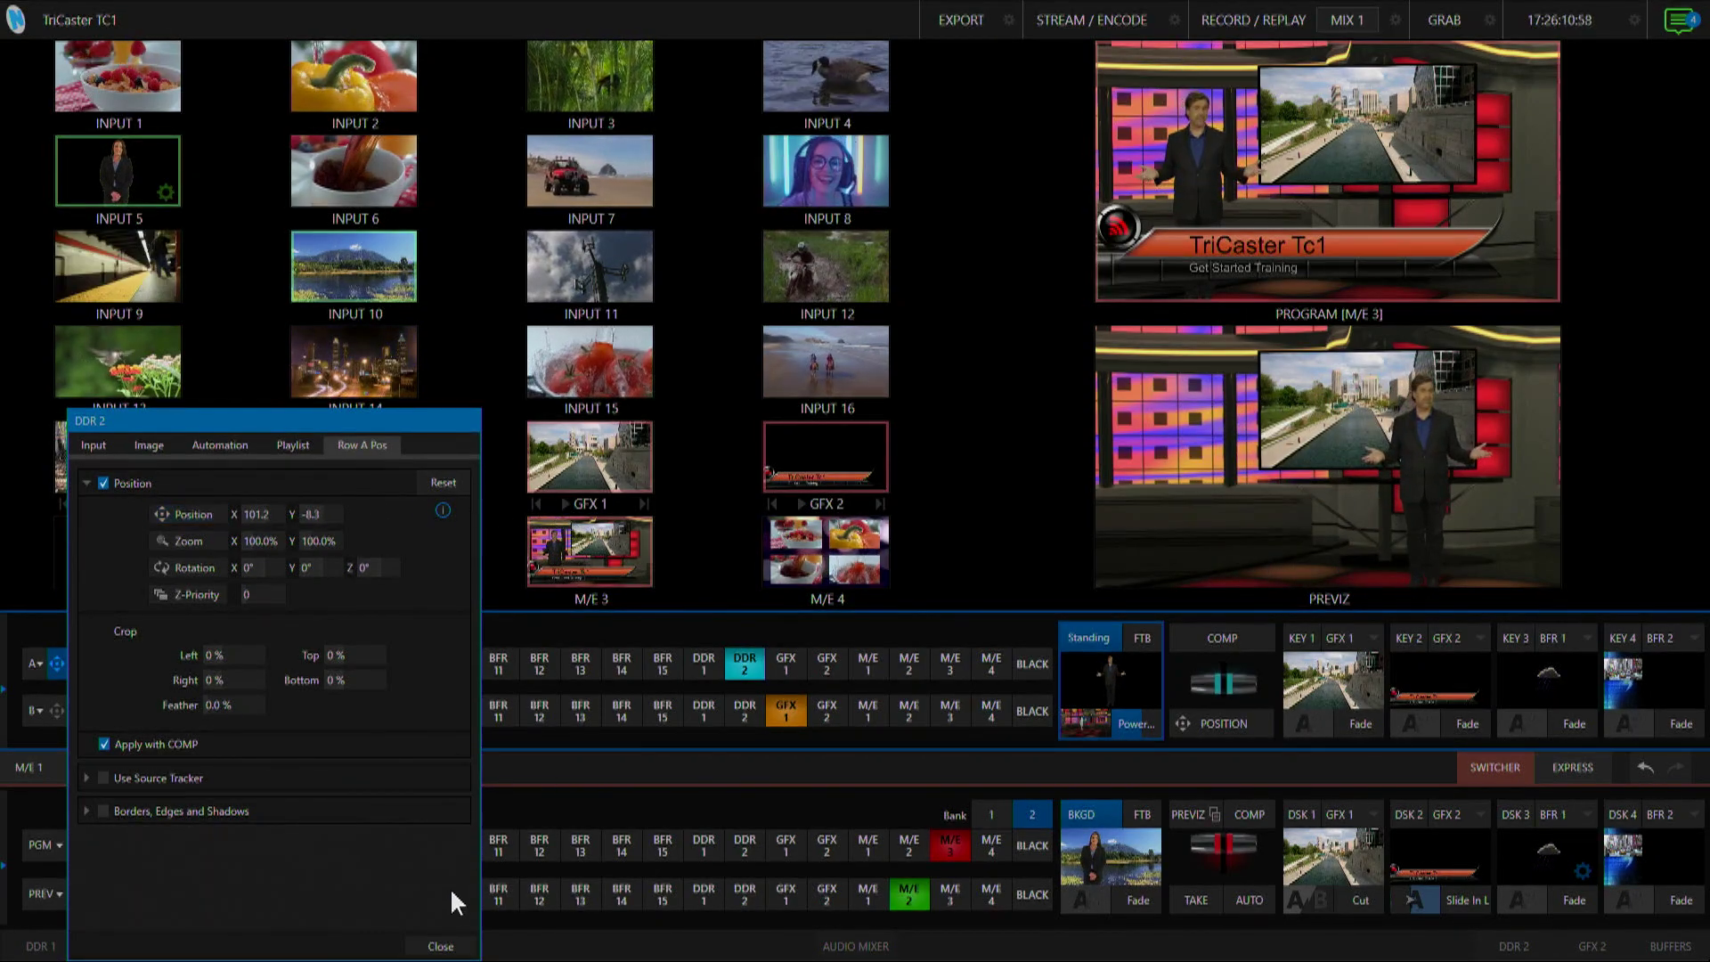
left_click(448, 944)
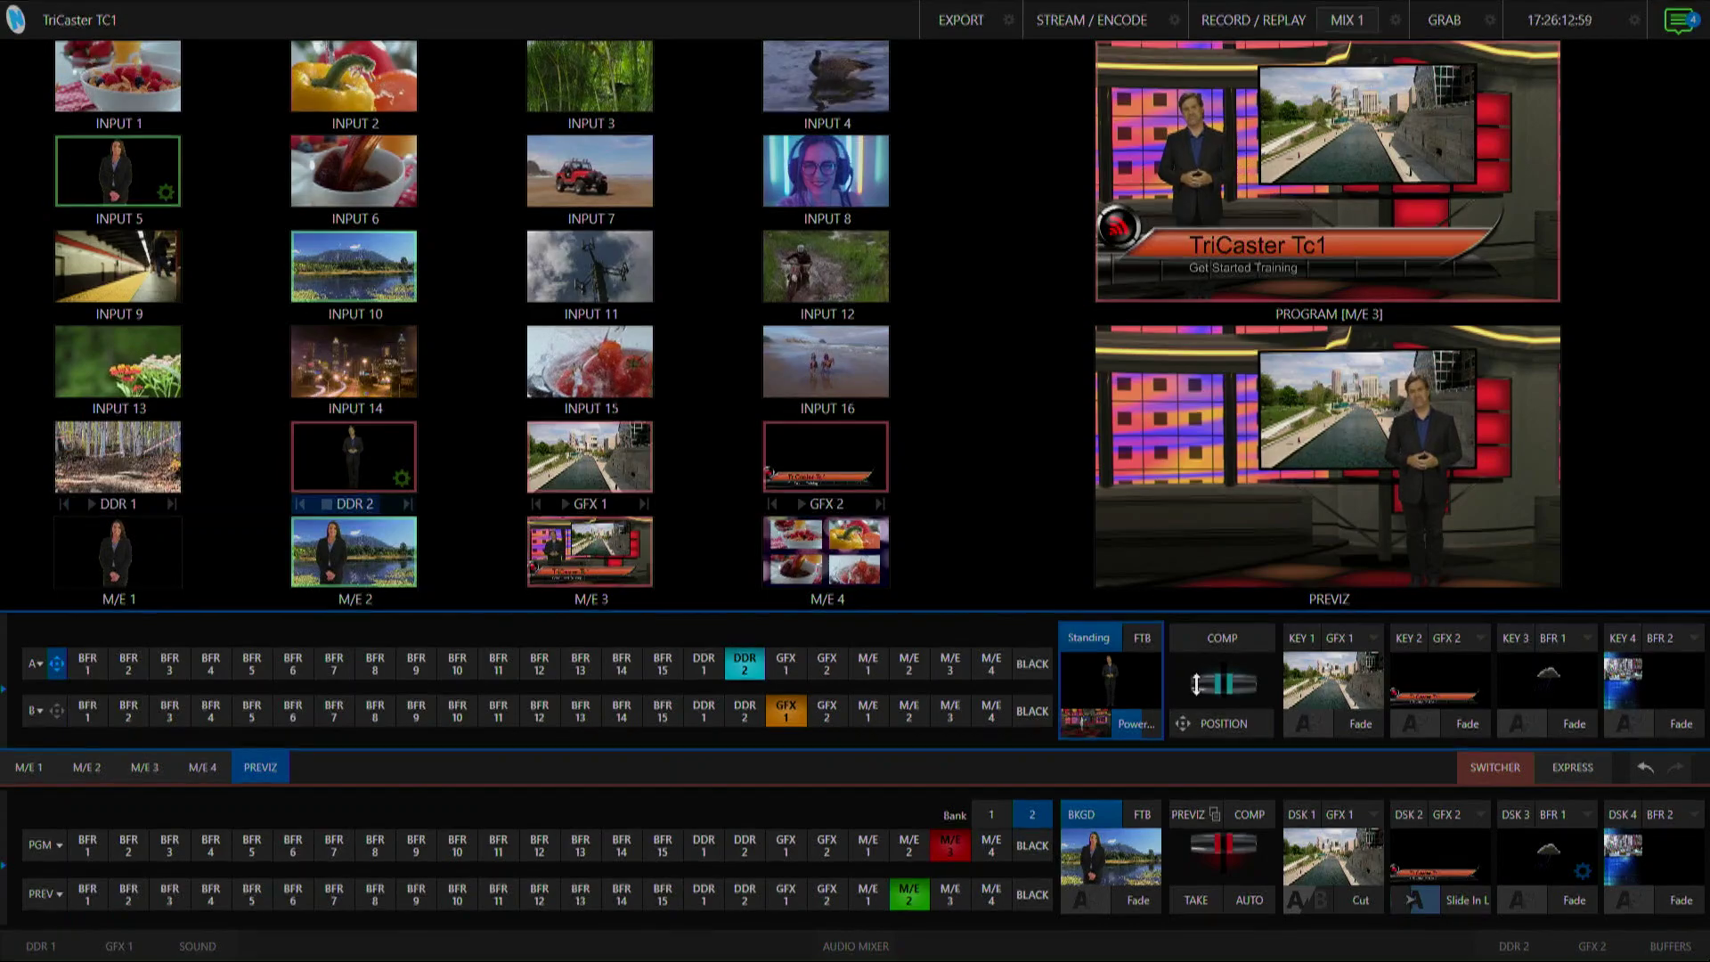
left_click_drag(1222, 691, 1260, 716)
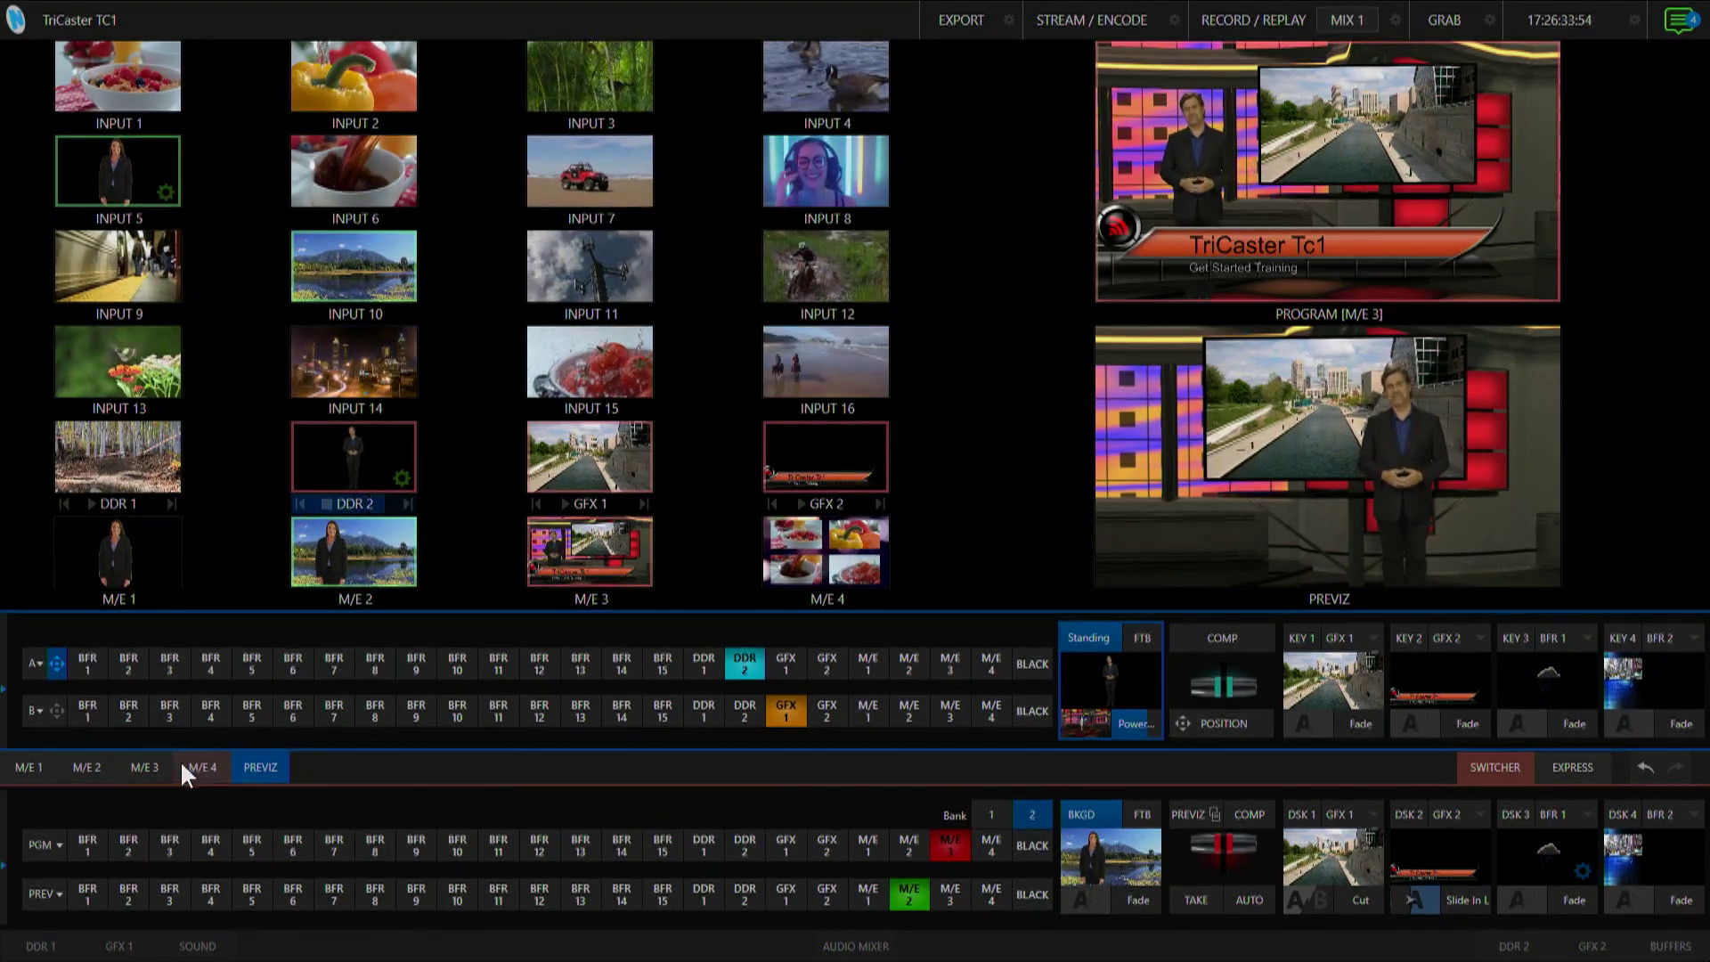
Step: Paste the Previz edits into M/E 3, put M/E 2 on Program, then paste Previz into M/E 2
left_click(142, 766)
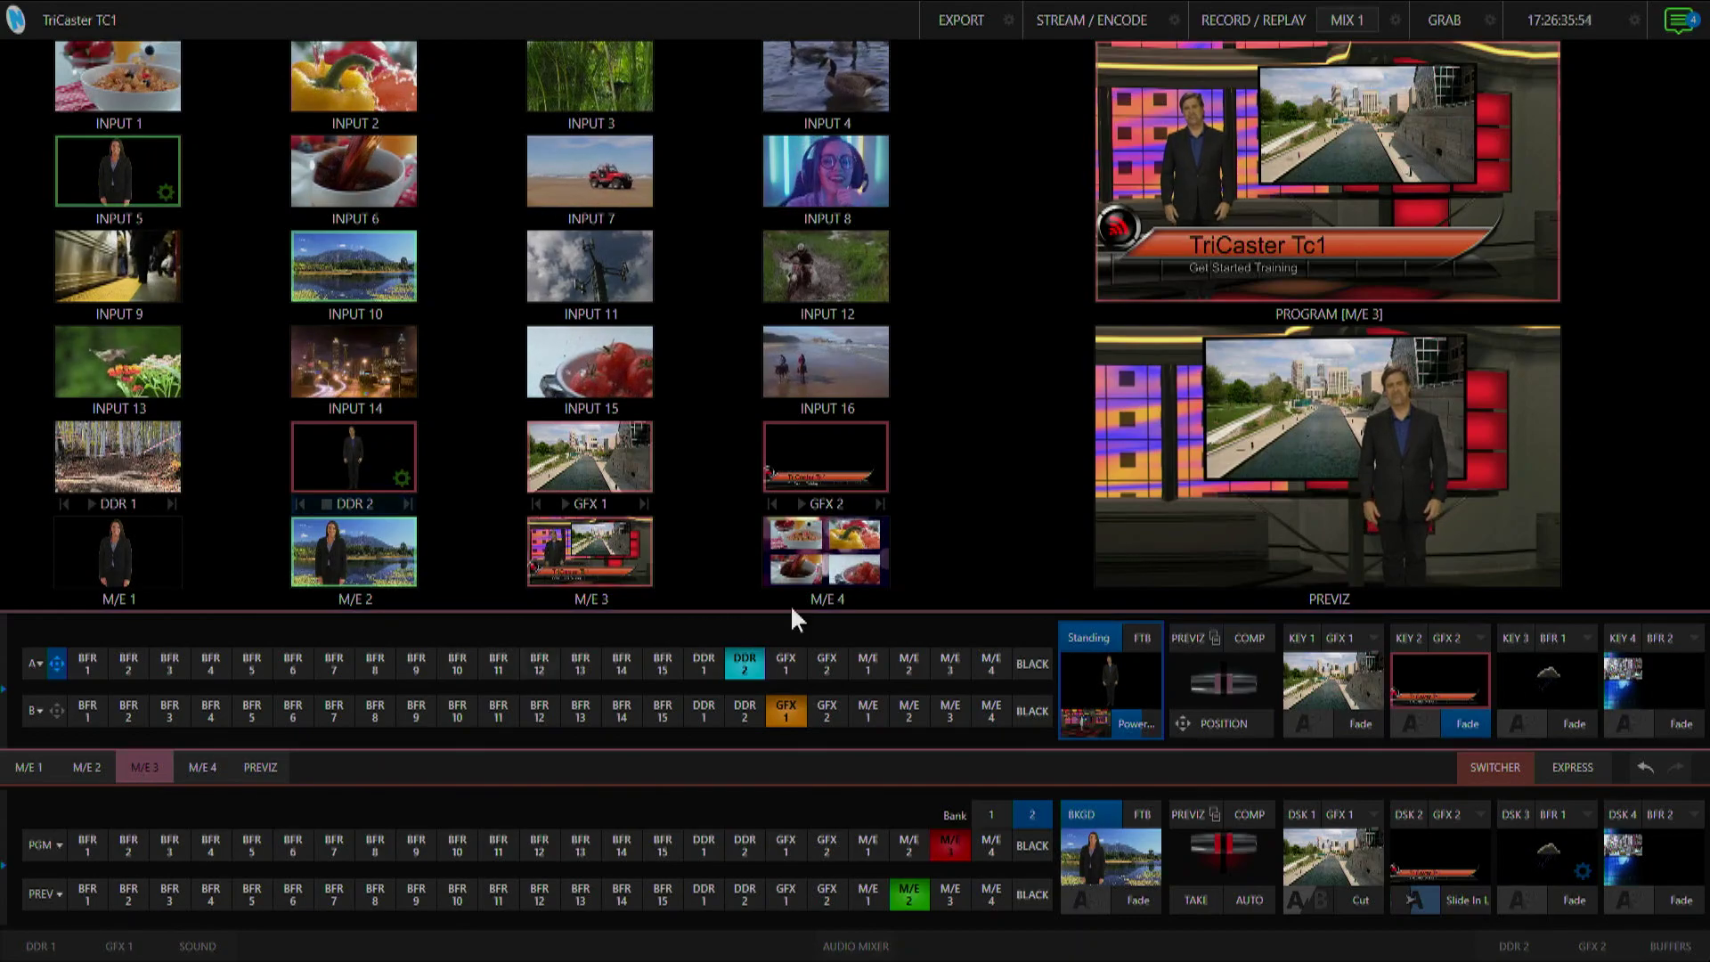
left_click(1214, 635)
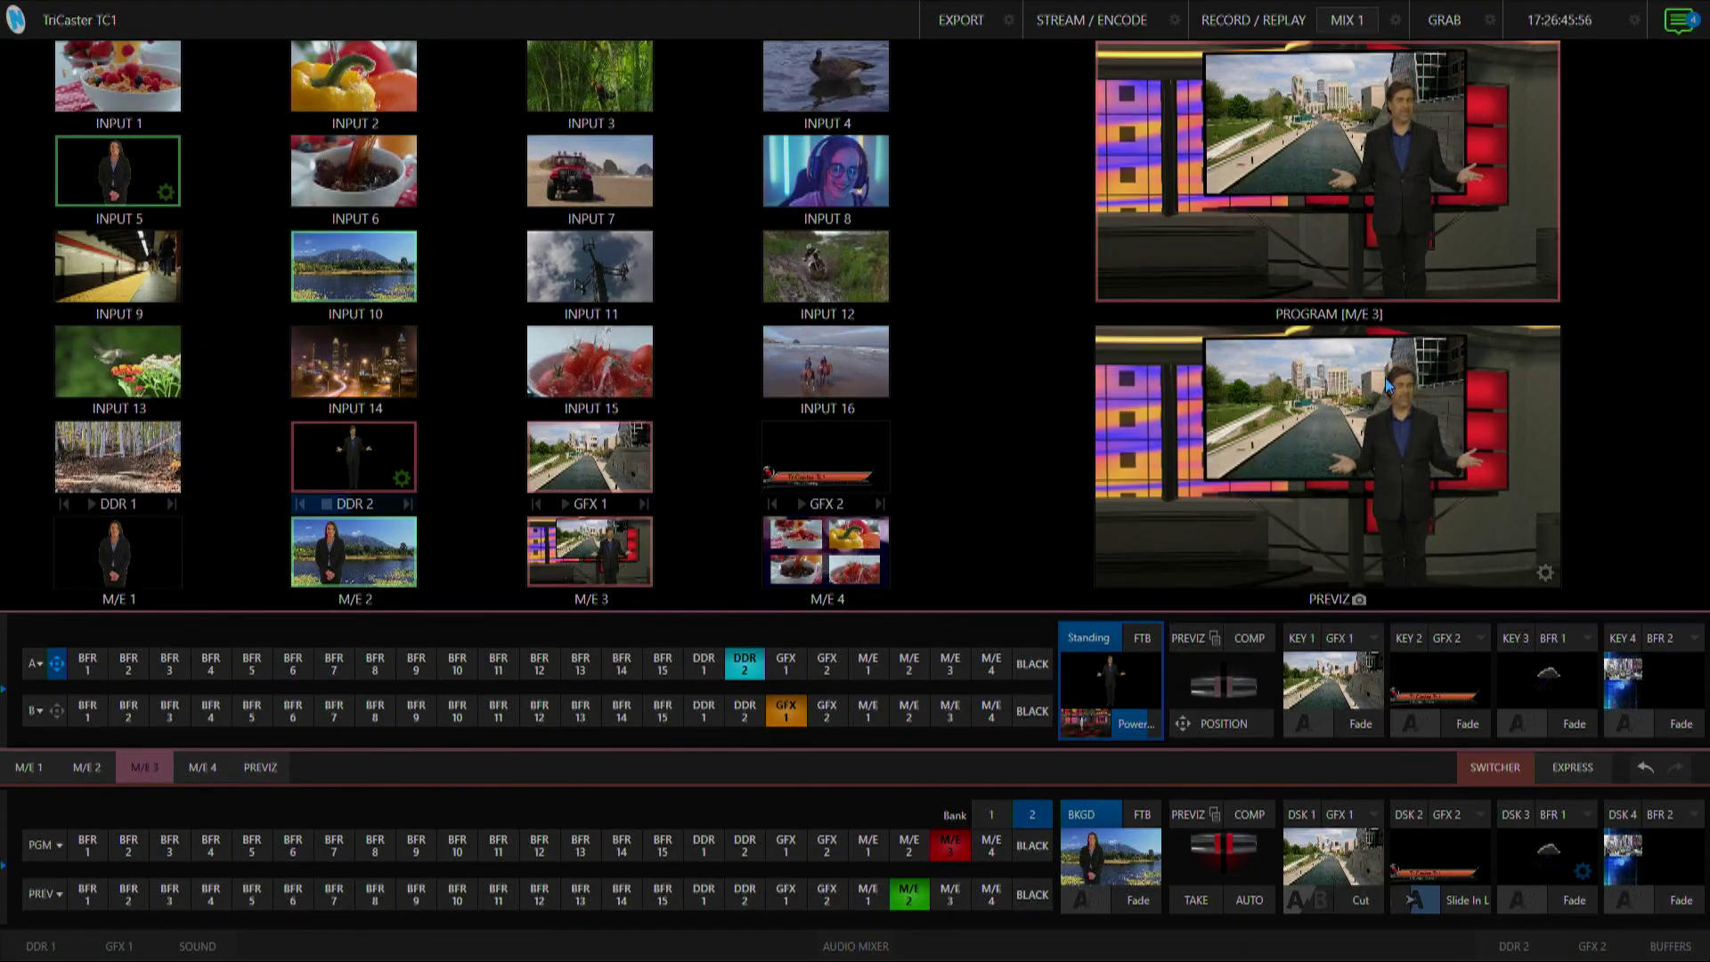
left_click(910, 858)
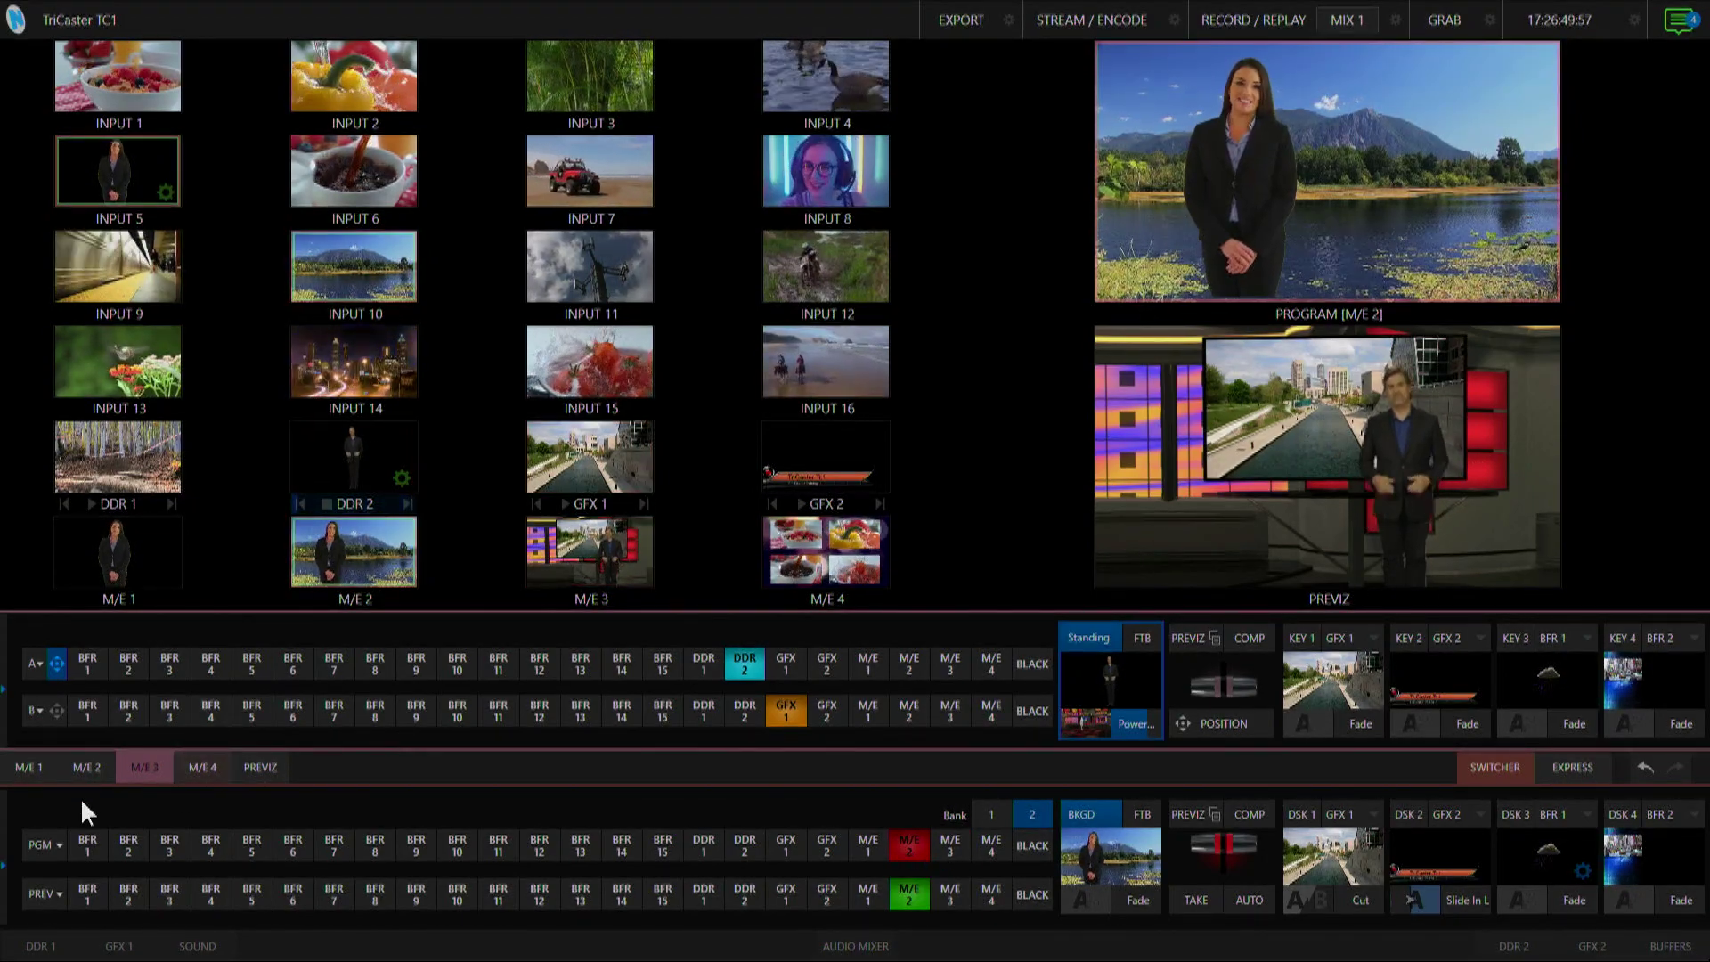
left_click(85, 766)
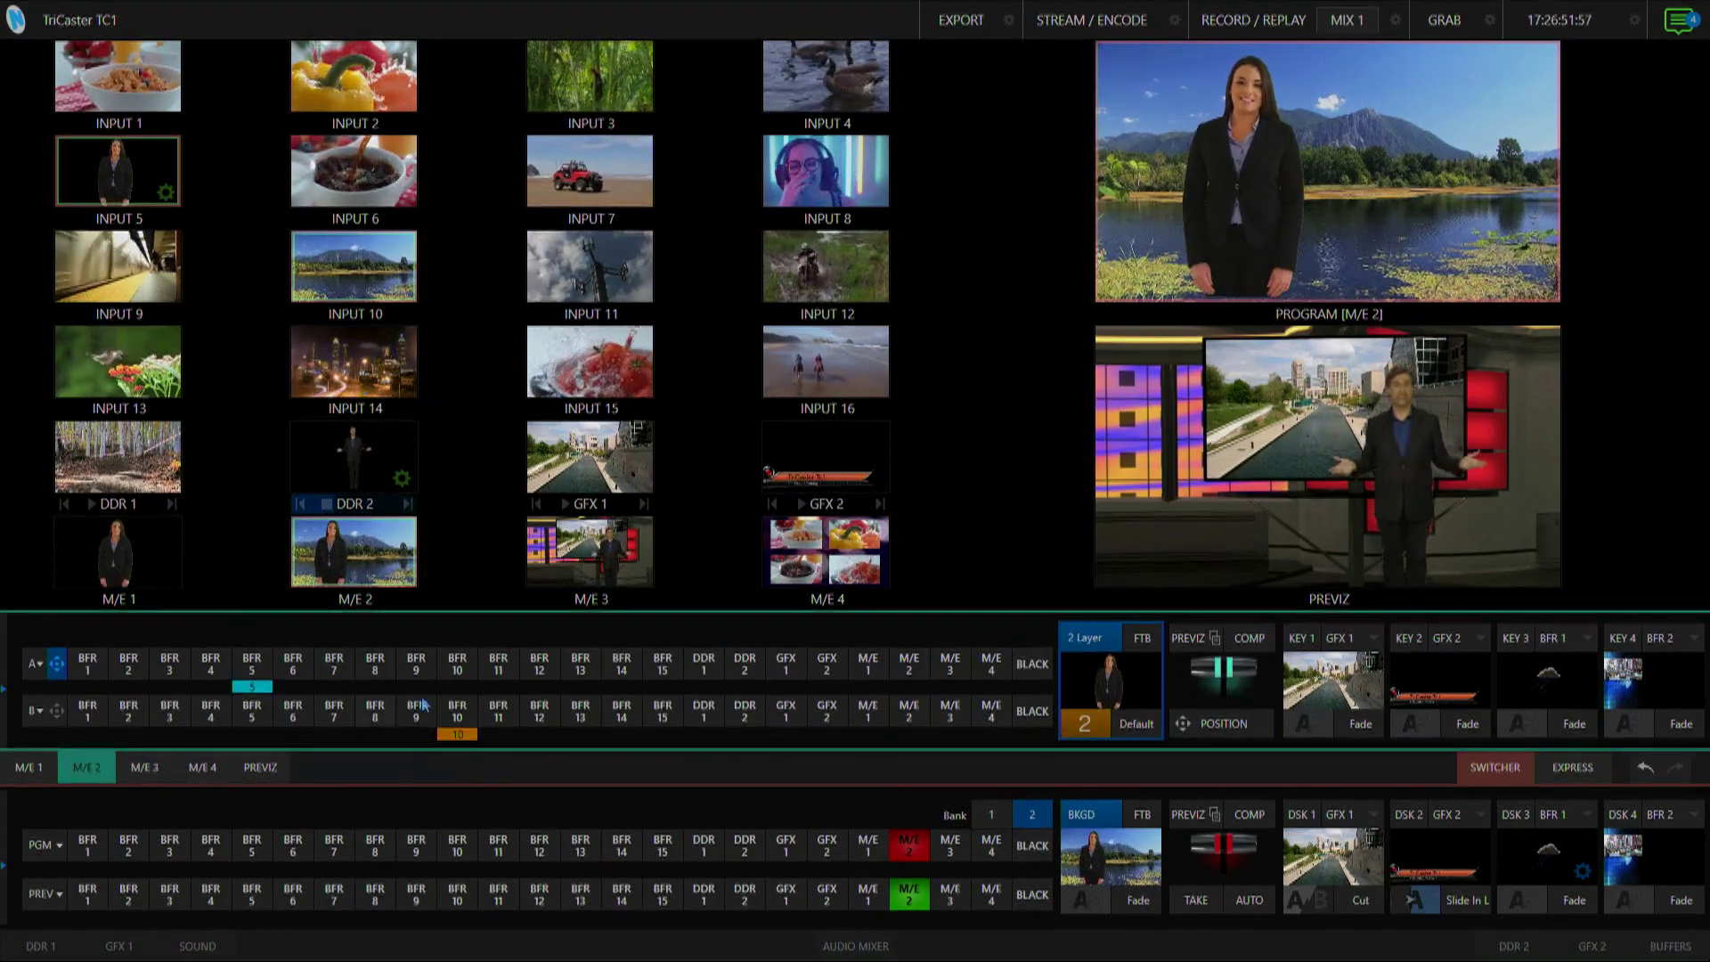
left_click(1215, 636)
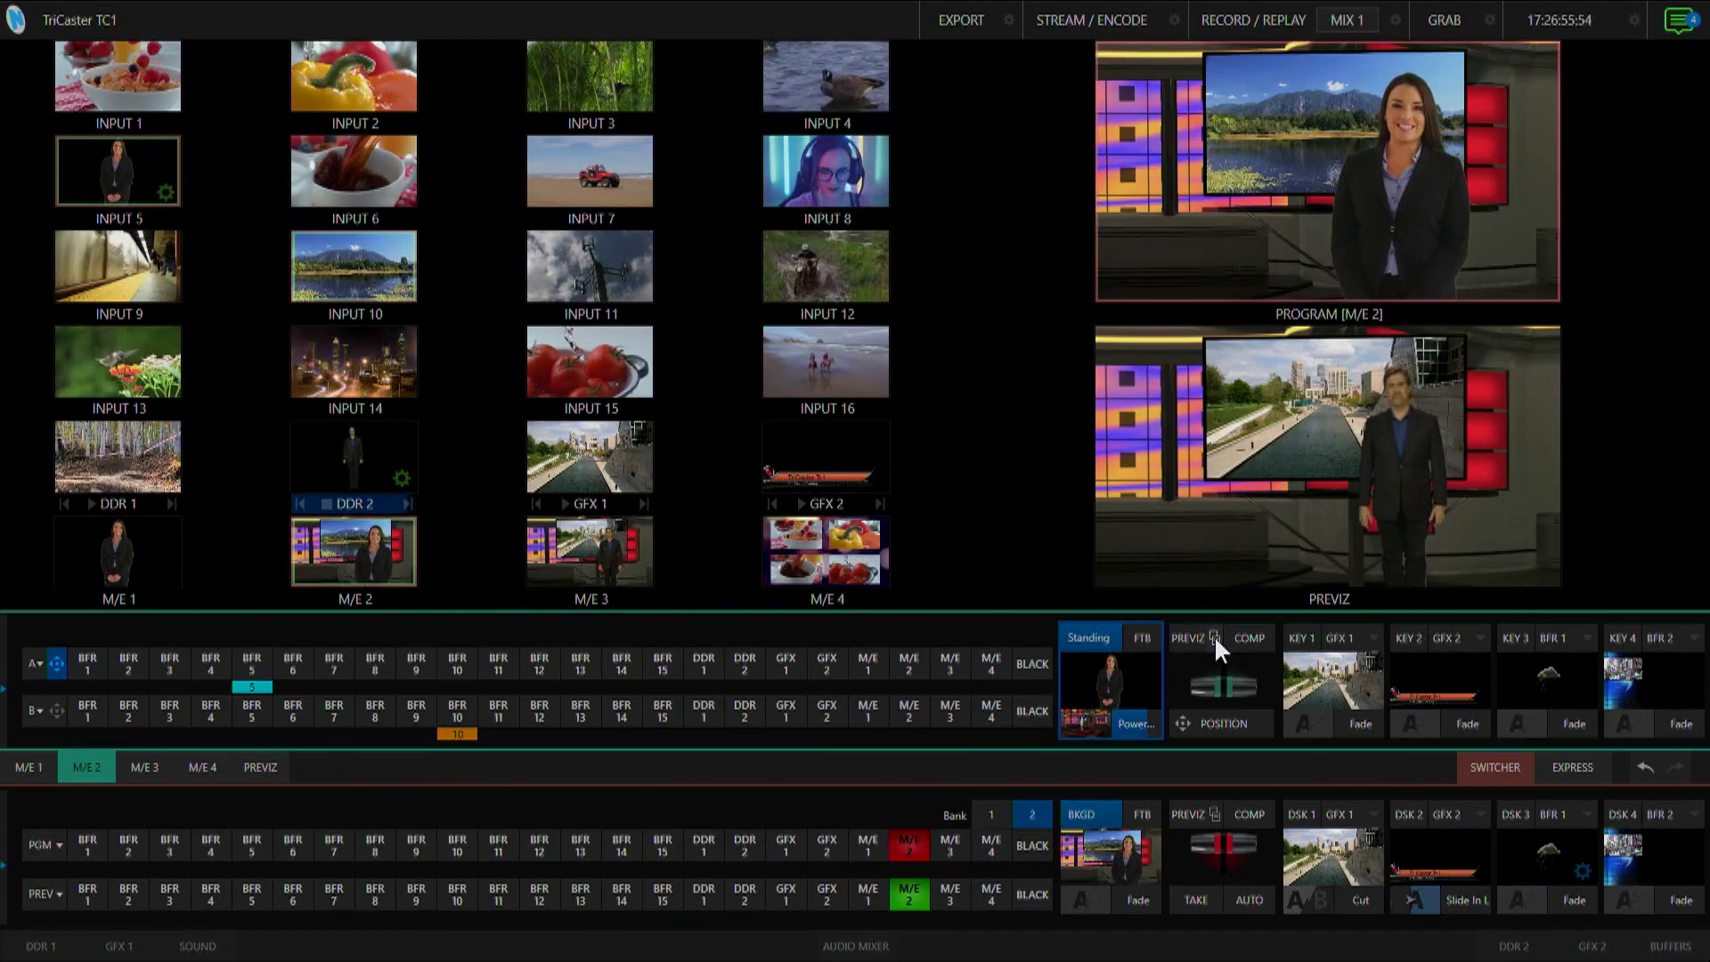